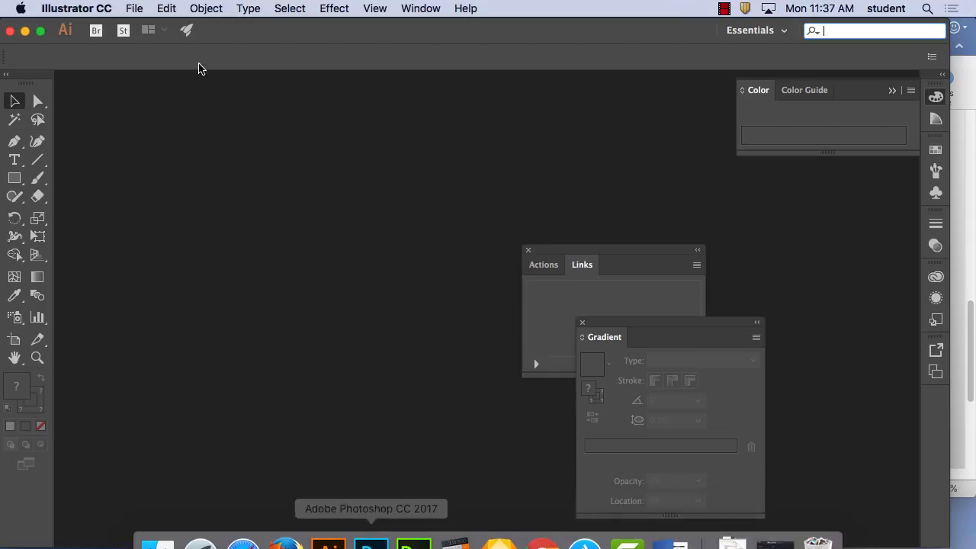
Create a new landscape Letter document, 11 x 8.5 inches, with the color mode set to RGB Color
left_click(134, 8)
left_click(142, 28)
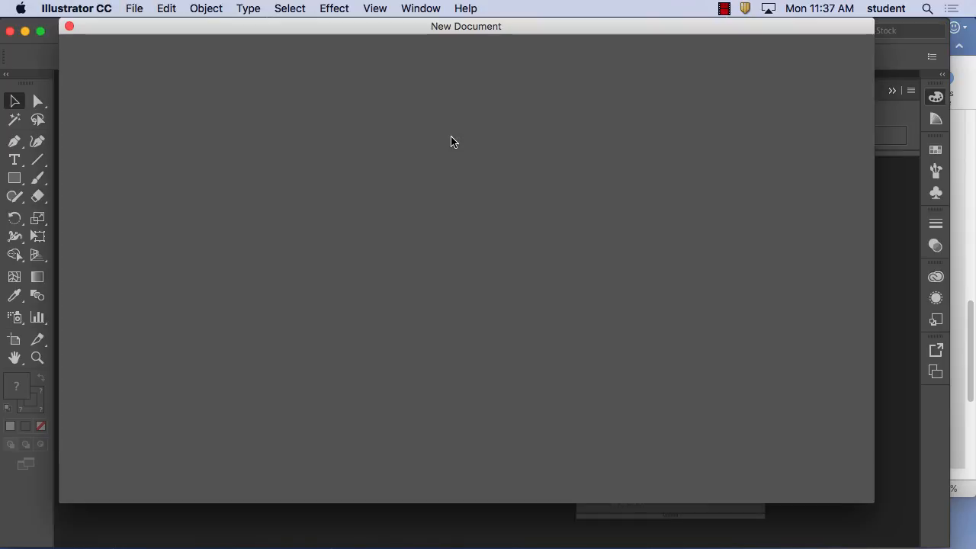
left_click(749, 365)
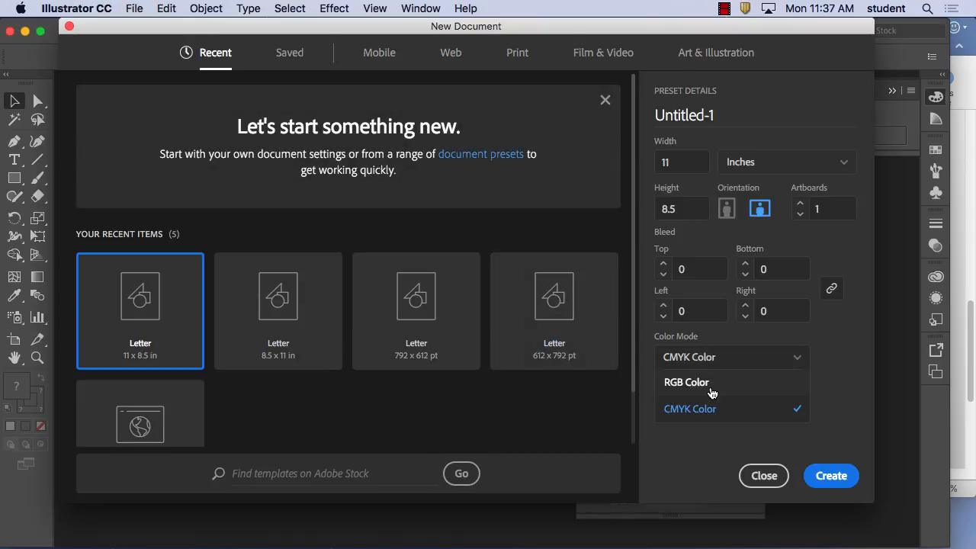
left_click(708, 384)
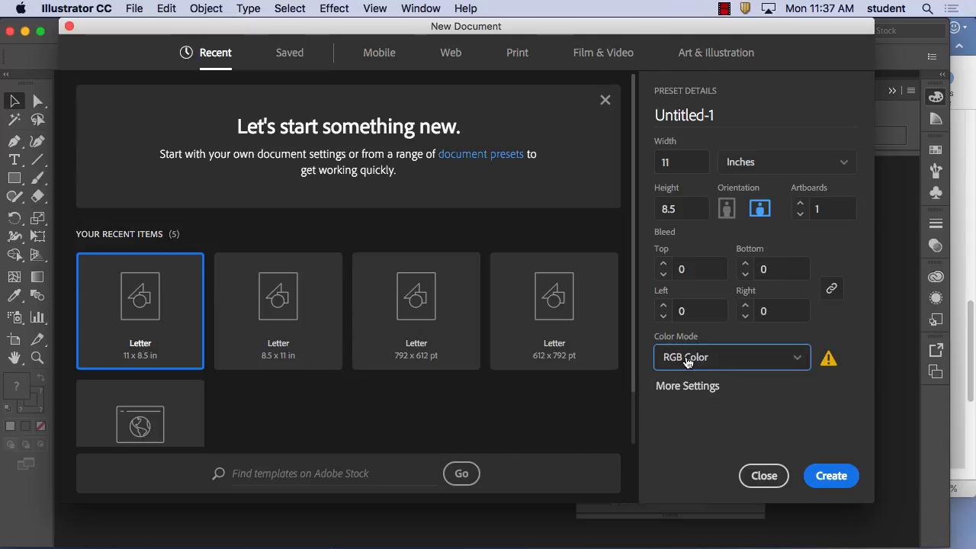
left_click(824, 472)
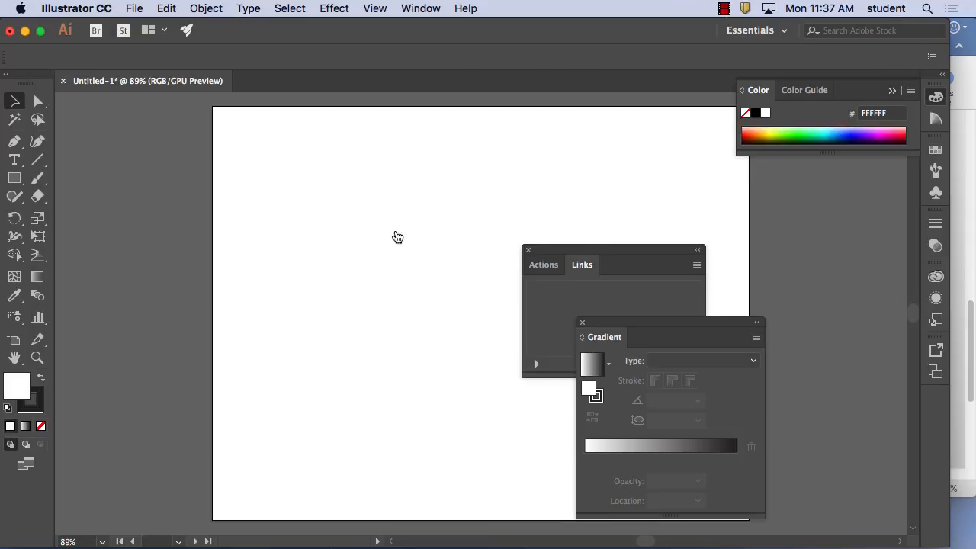
Move the floating Links and Gradient panels off the artboard so the drawing area is clear
left_click_drag(362, 209, 244, 211)
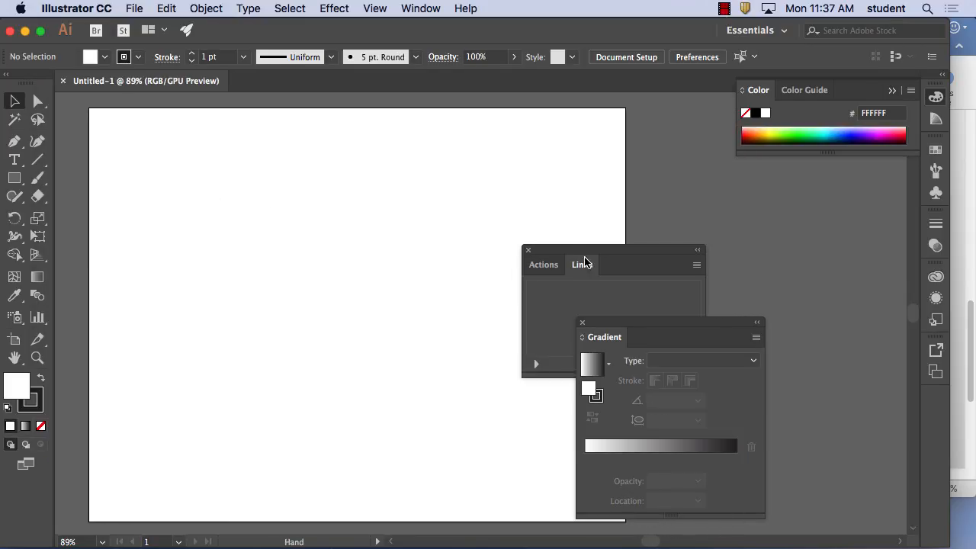
left_click_drag(556, 256, 694, 219)
left_click_drag(610, 325, 716, 280)
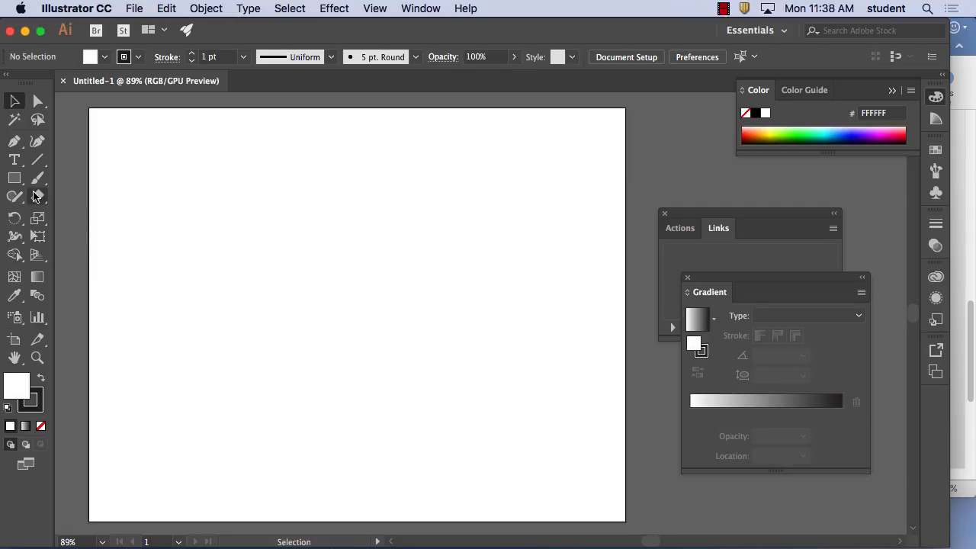
Draw a tall, narrow rectangle near the artboard's center as the hammer handle and round its lower end with the Anchor Point tool
left_click(13, 179)
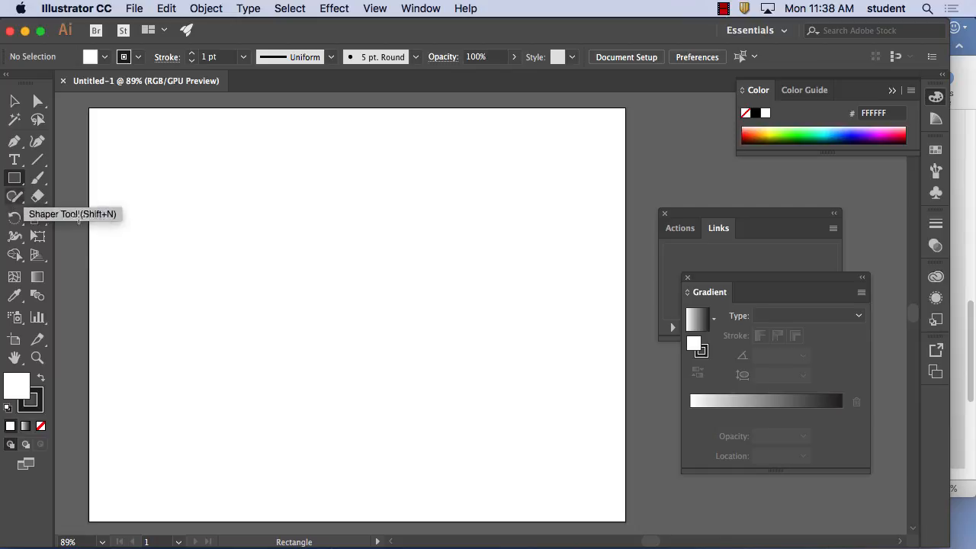
left_click_drag(298, 218, 322, 355)
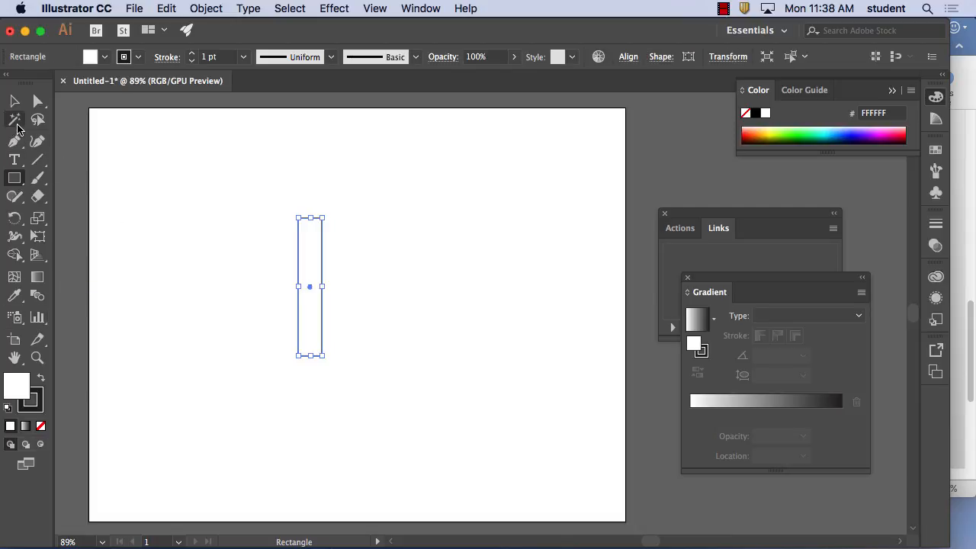
left_click(39, 102)
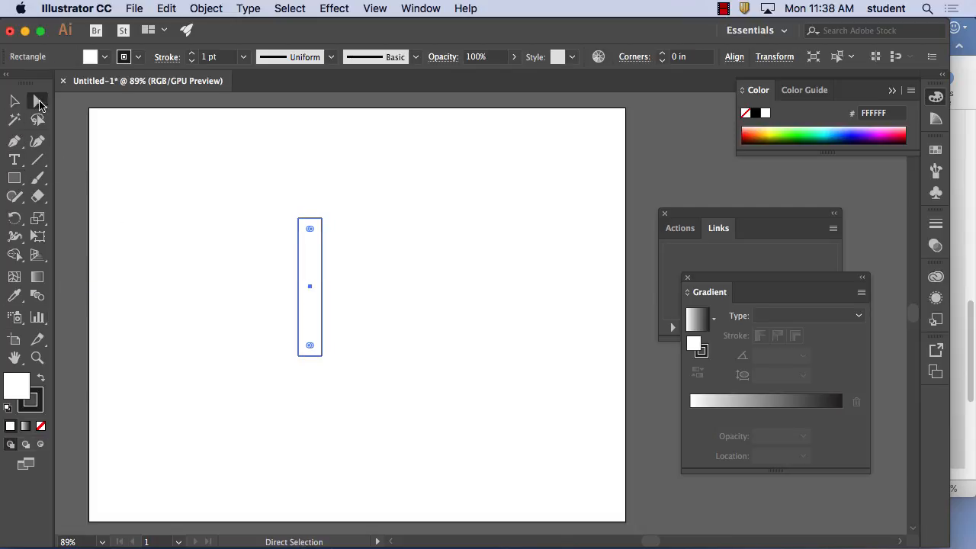
left_click(15, 144)
left_click_drag(16, 145, 107, 195)
left_click_drag(322, 356, 299, 344)
left_click(14, 101)
left_click(191, 171)
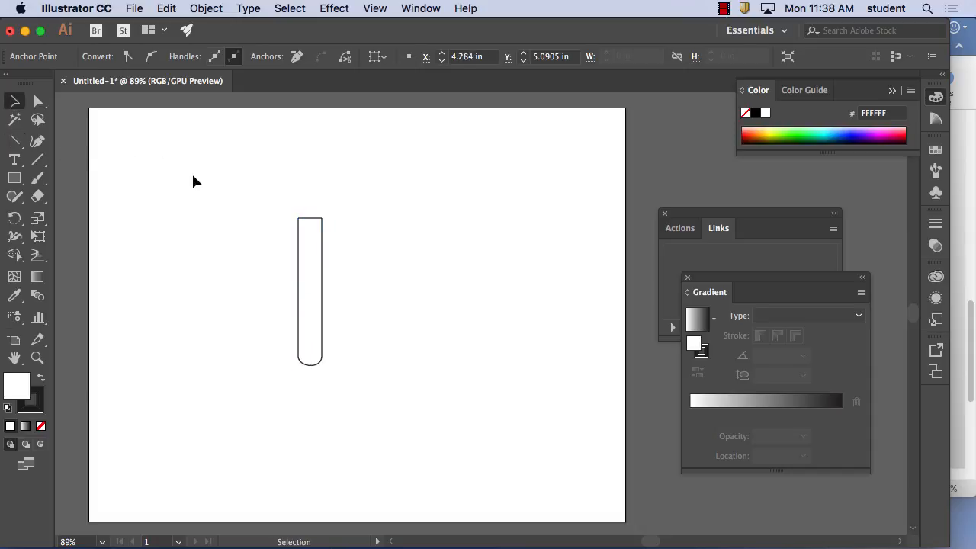
Draw a wide horizontal rectangle resting on the handle's top end as the hammer head
left_click(14, 178)
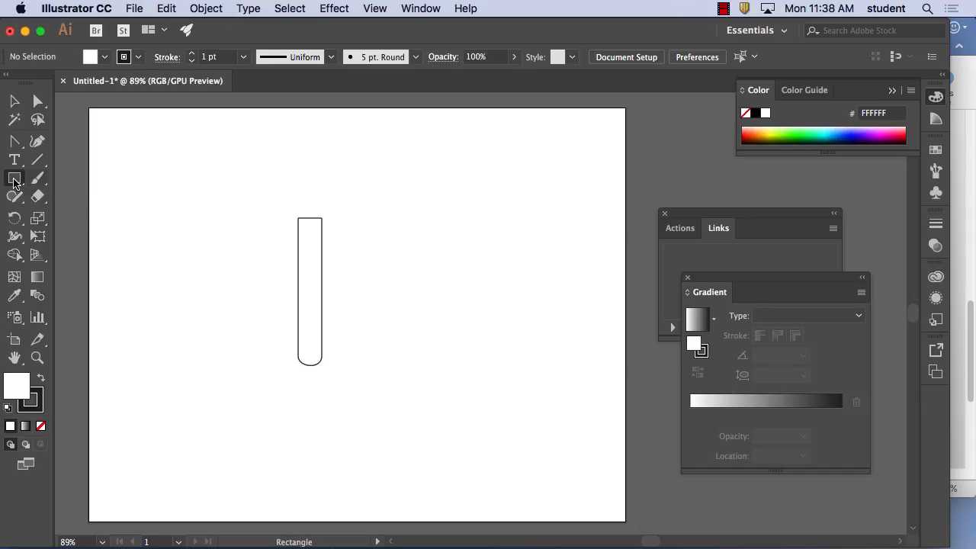
left_click_drag(260, 194, 357, 195)
key("a")
left_click(267, 163)
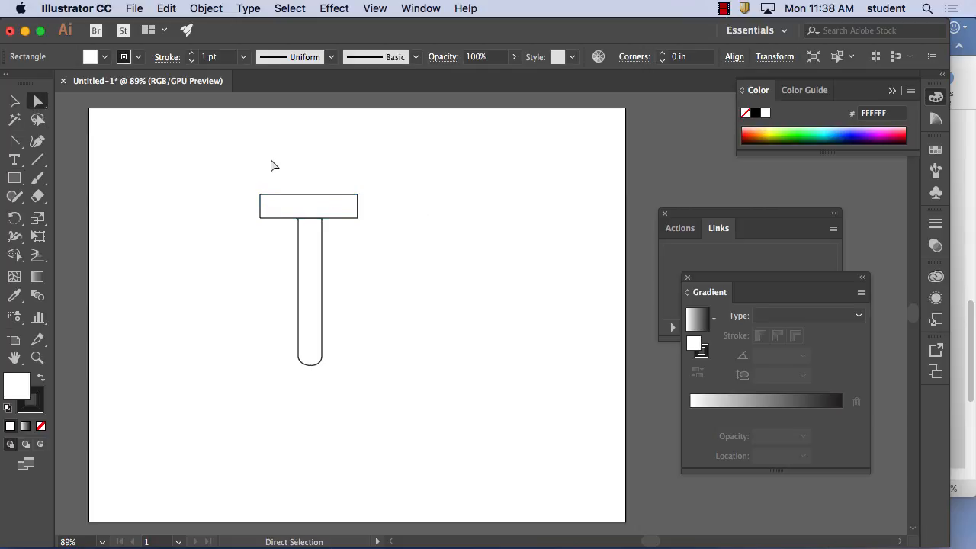
Draw a small circle over the upper edge of the hammer head near its left end with the Ellipse tool
left_click(15, 196)
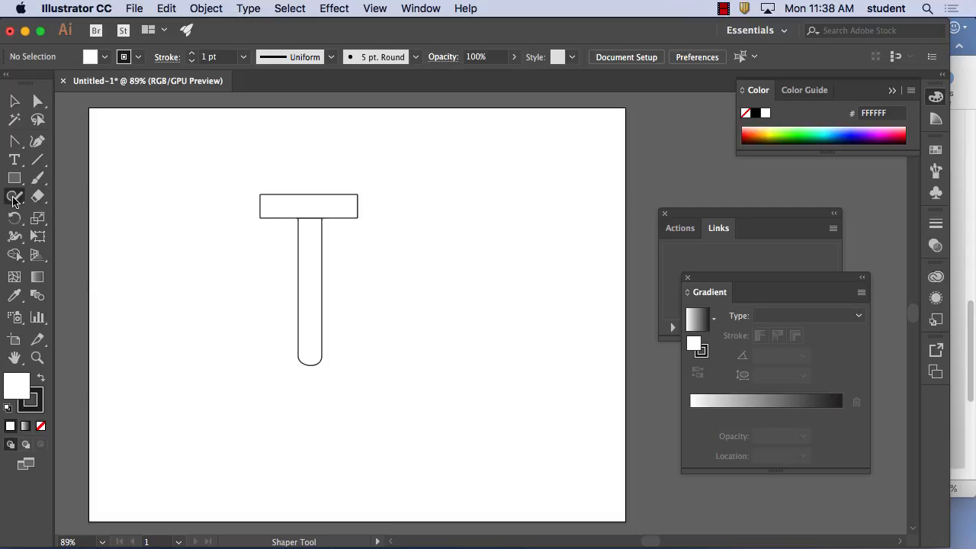
left_click(16, 178)
left_click(85, 214)
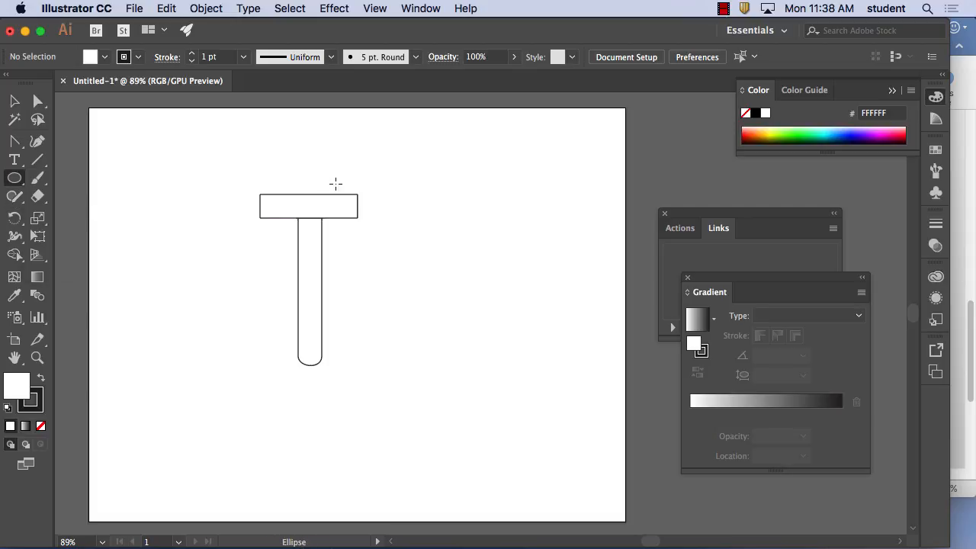
left_click_drag(269, 181, 295, 206)
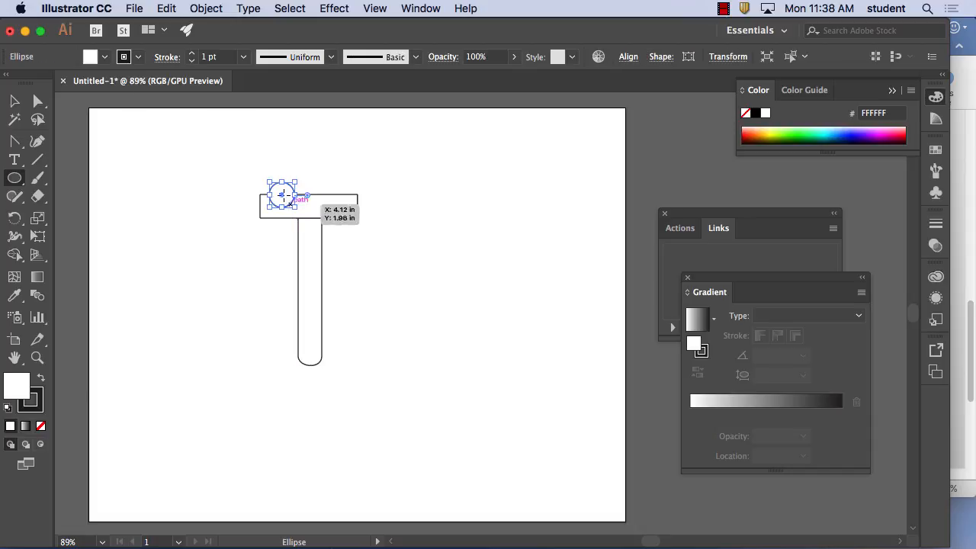
key("v")
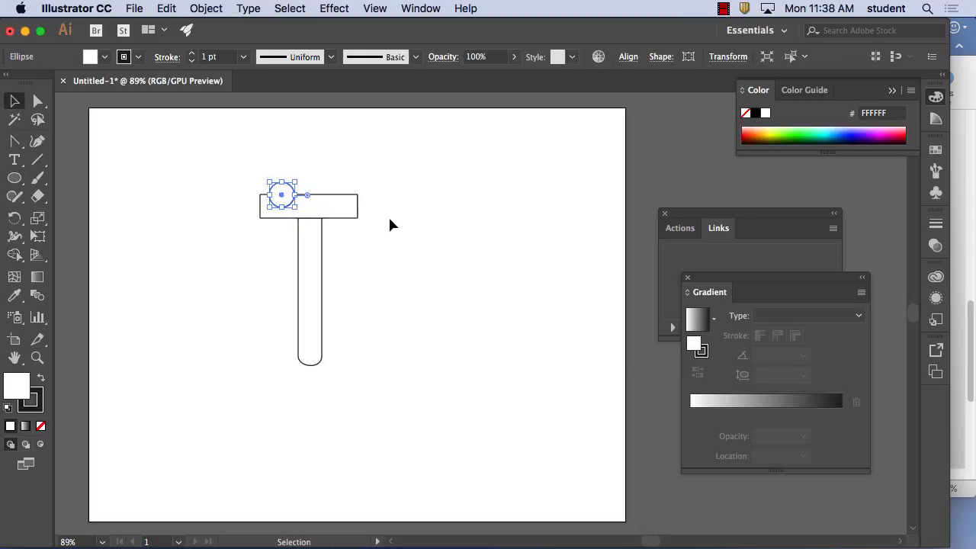
Make the hammer head slightly taller and place the circle and a copy of it opposite each other on its upper and lower edges
left_click(332, 199)
left_click_drag(313, 194, 285, 223)
left_click(281, 191)
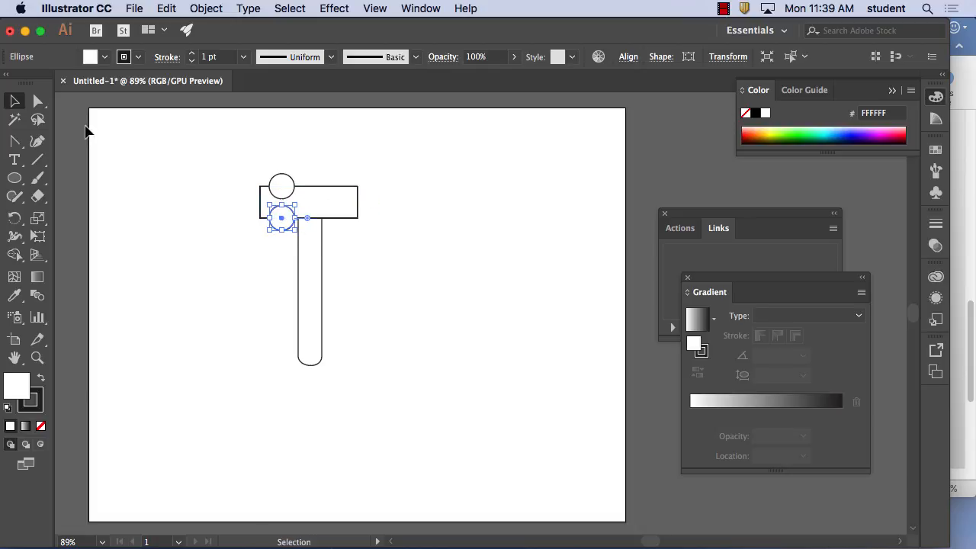
Try to curve the hammer head's upper-right corner with the Anchor Point tool
left_click(15, 177)
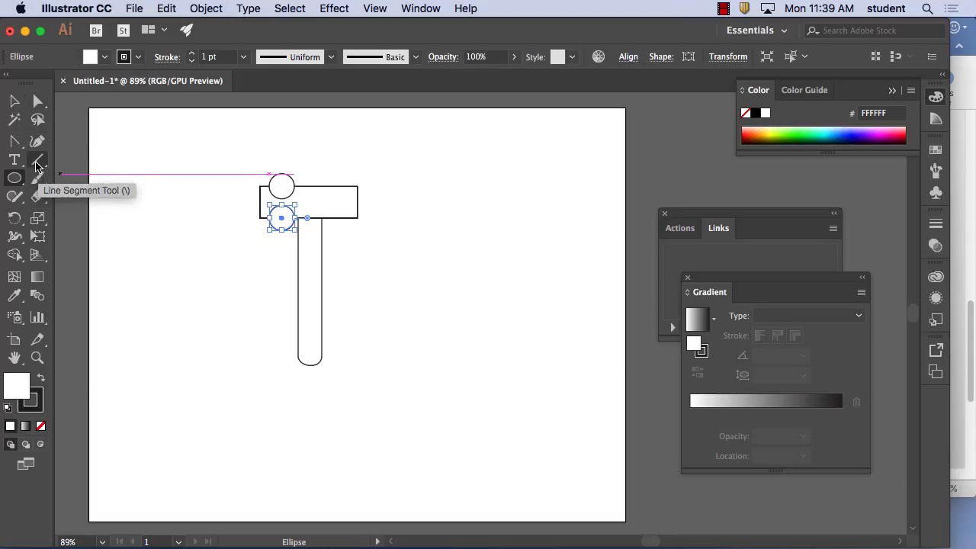
left_click(37, 101)
left_click(358, 188)
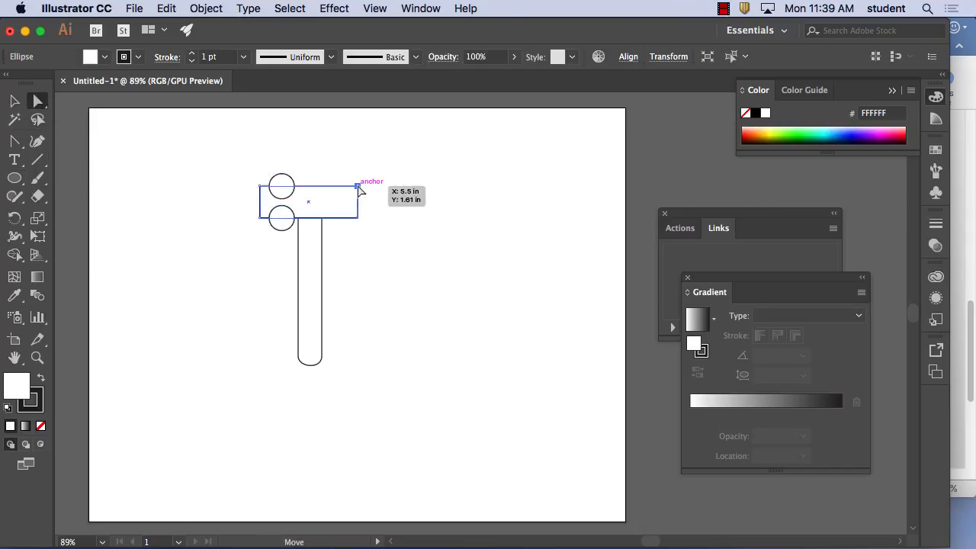
left_click(13, 143)
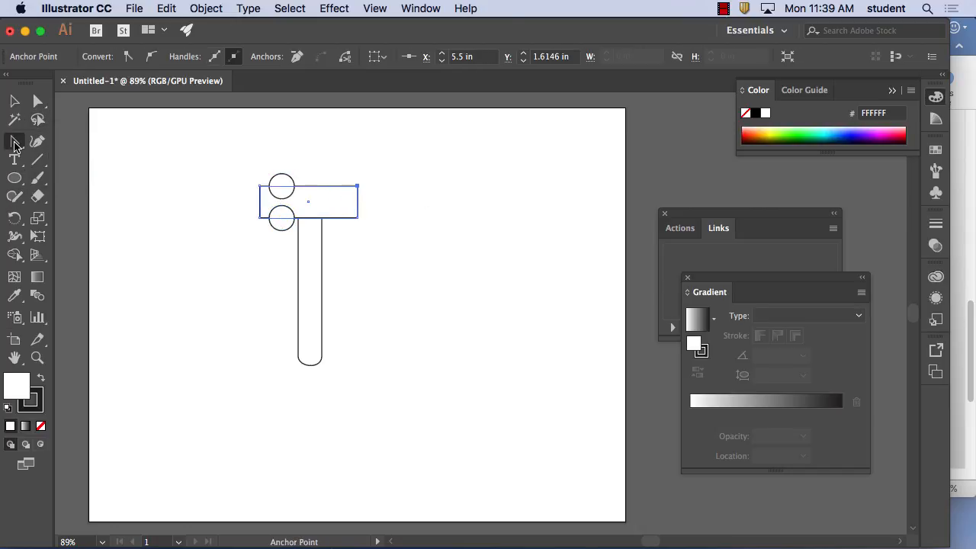
left_click_drag(358, 186, 376, 203)
left_click(38, 101)
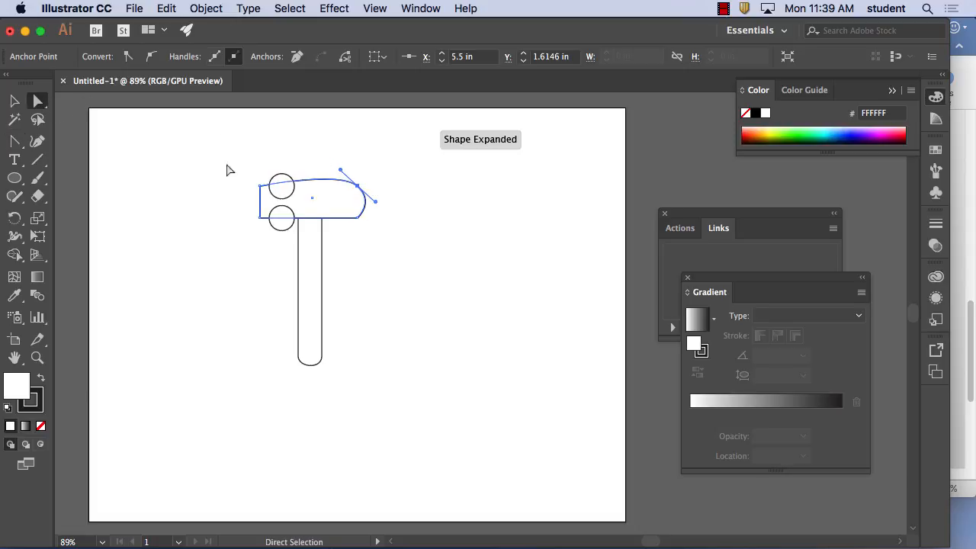
left_click(135, 8)
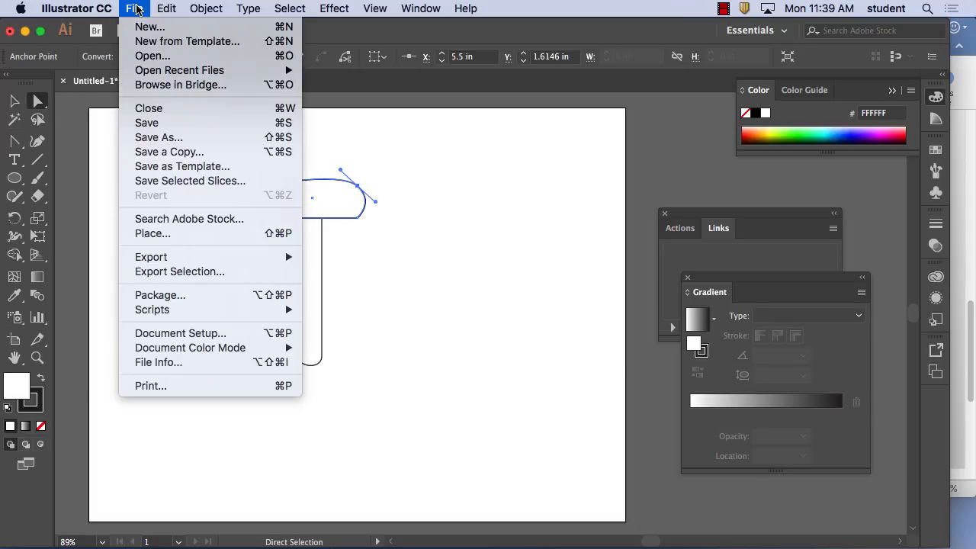
left_click(140, 28)
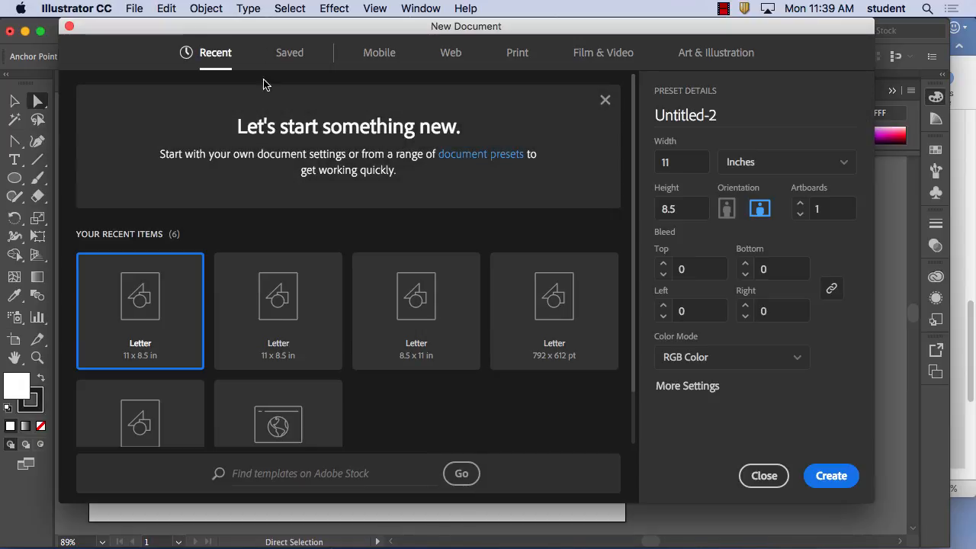
left_click(68, 27)
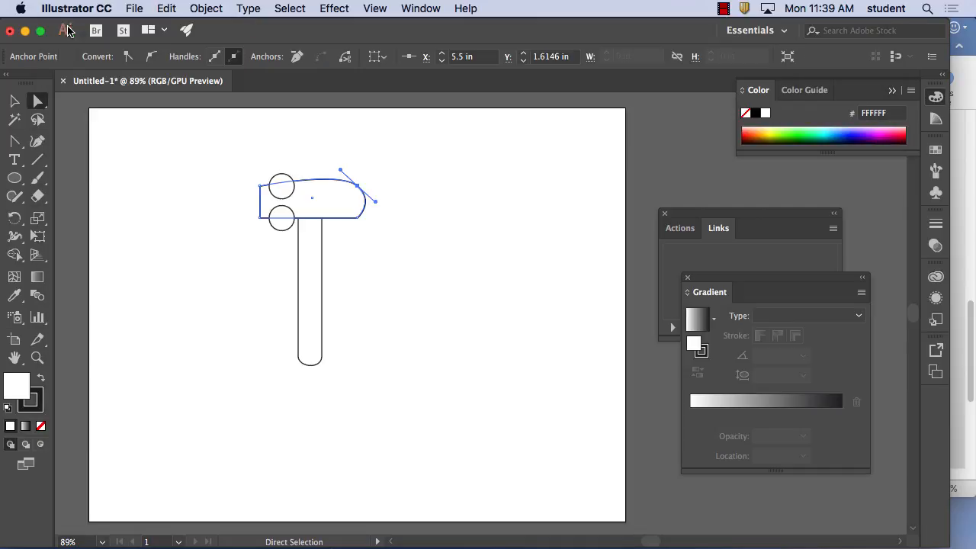
Undo the last anchor point change on the hammer head
left_click(175, 8)
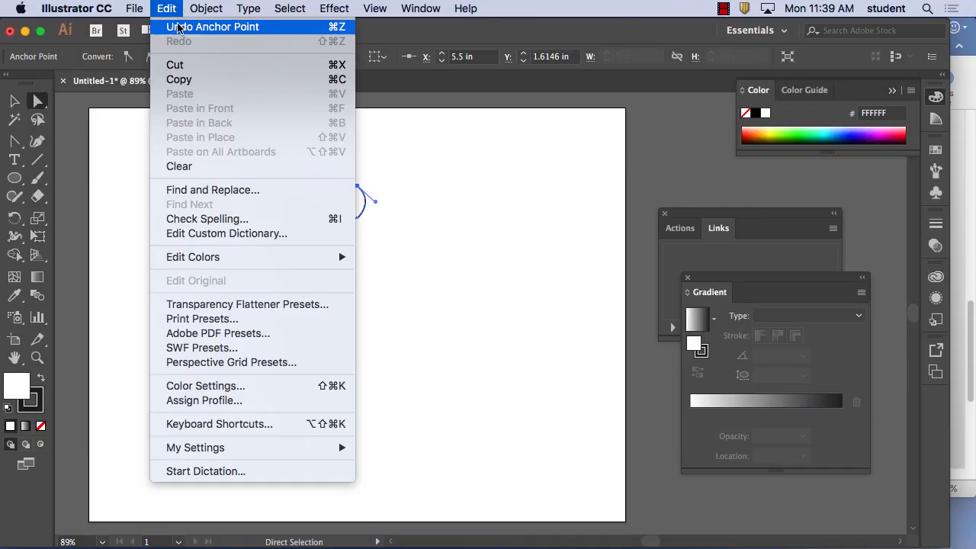
left_click(182, 28)
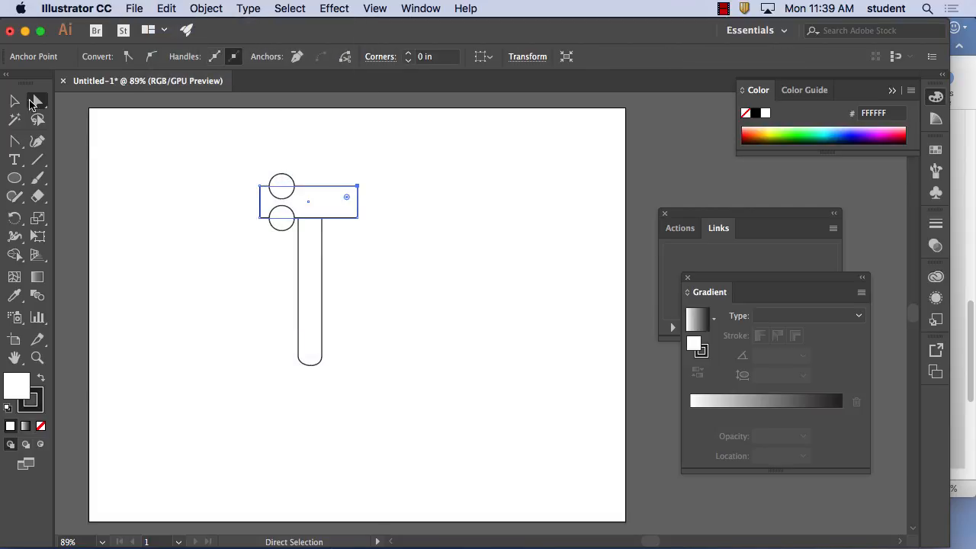
Subtract both circles from the hammer head using the Pathfinder's Minus Front shape mode
key("v")
left_click_drag(282, 221, 283, 223)
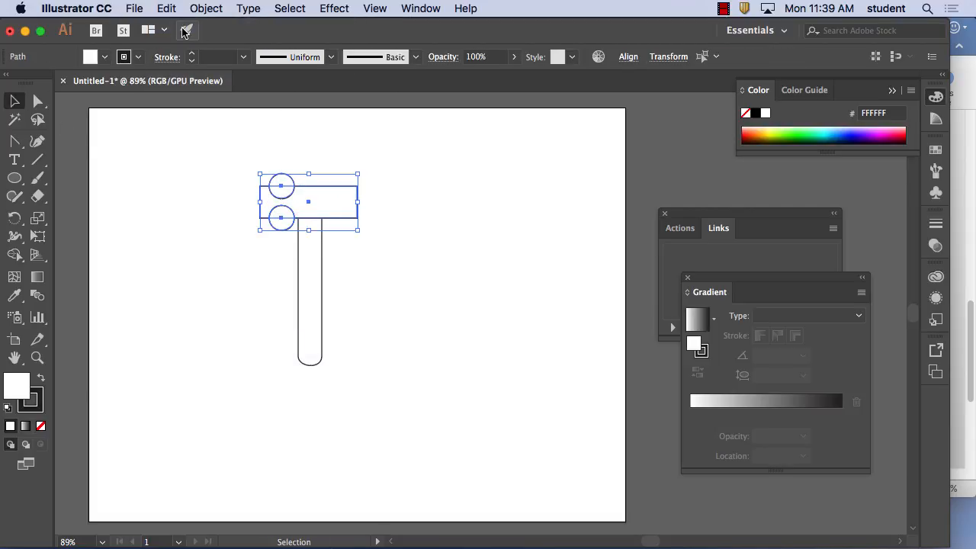
left_click(166, 8)
mouse_move(404, 4)
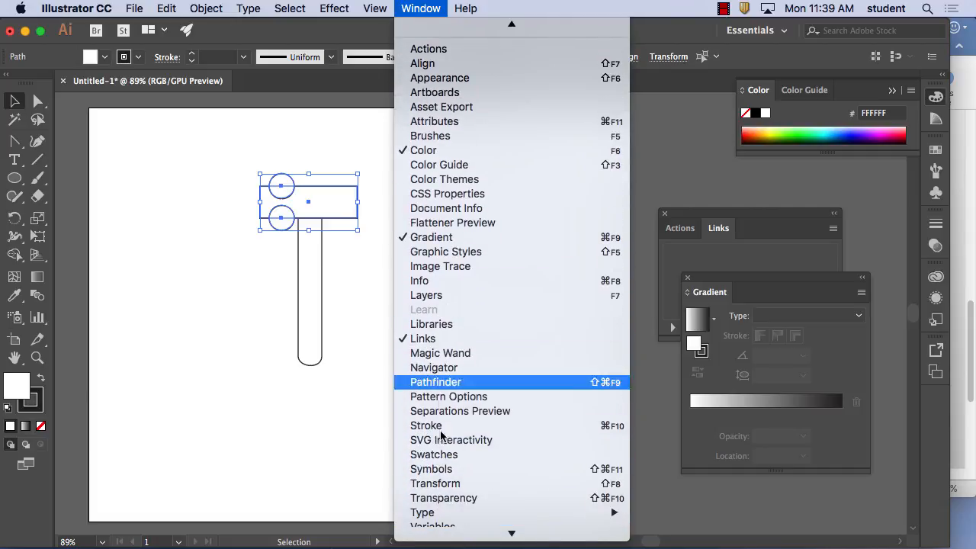
mouse_move(438, 522)
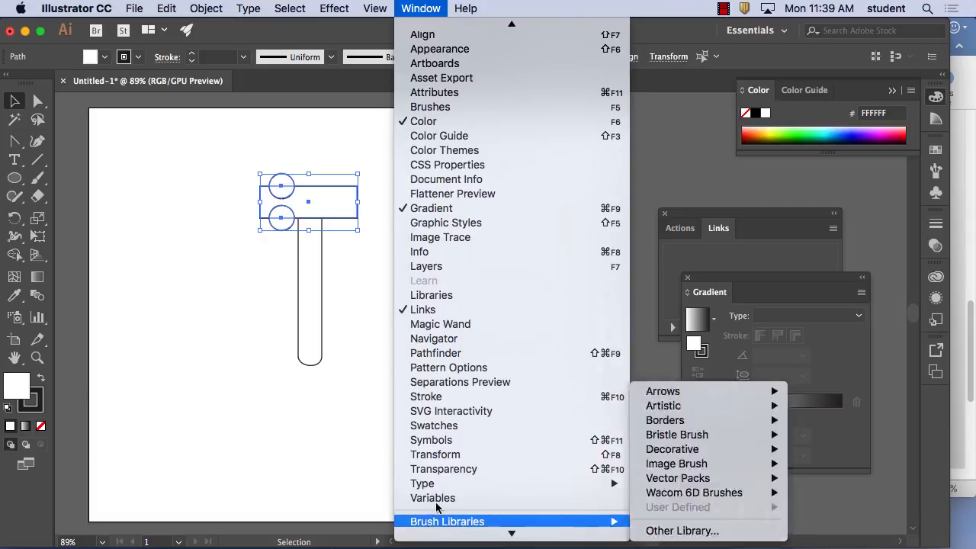
left_click(446, 353)
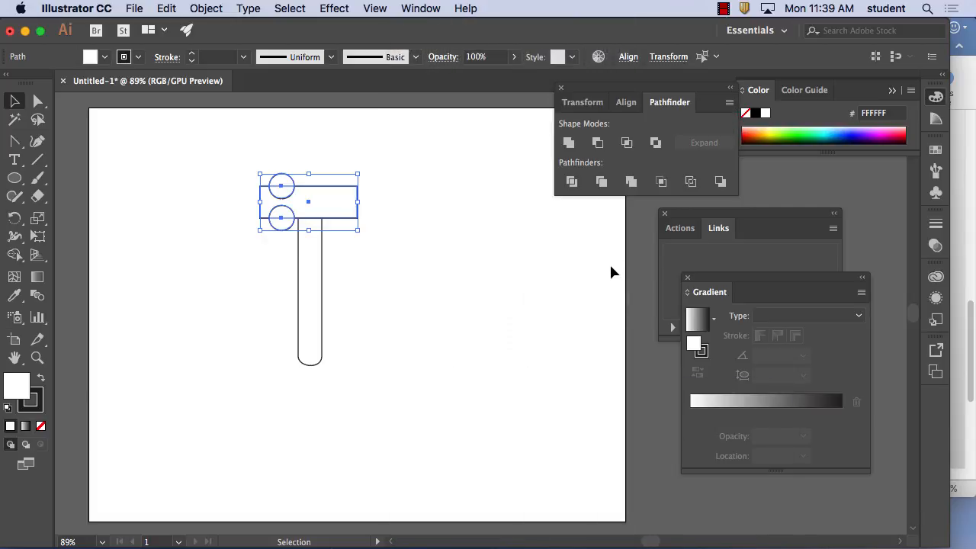
left_click(597, 145)
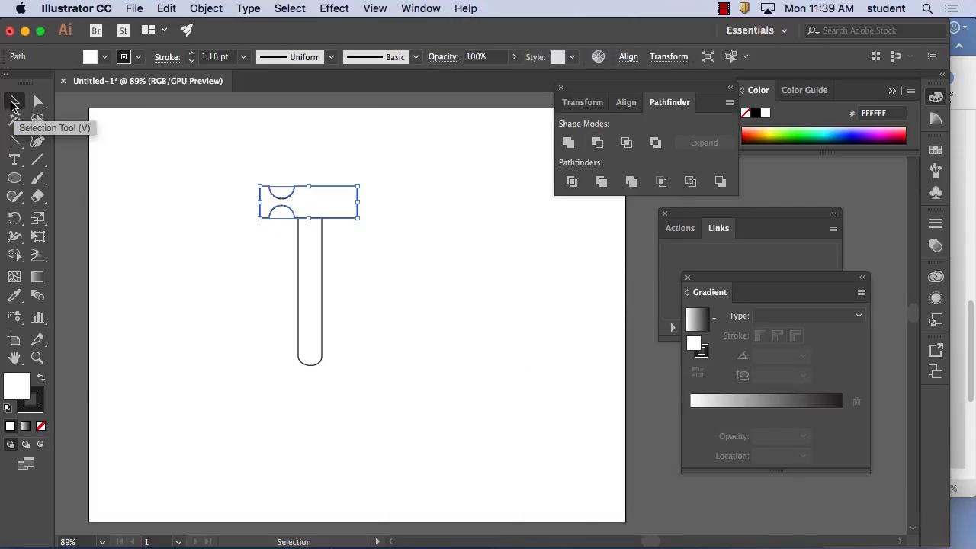
left_click(382, 160)
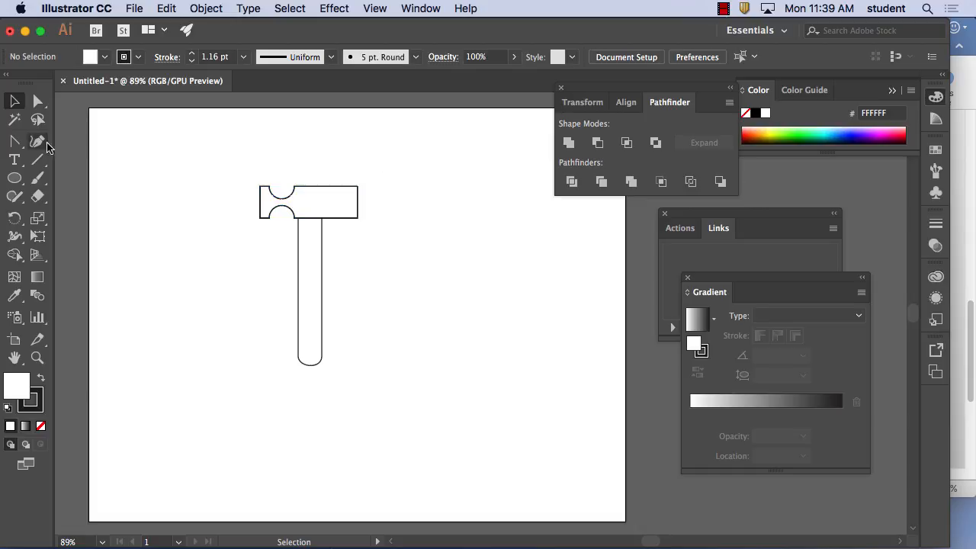
Curve the hammer head's upper-right corner with the Anchor Point tool and shift that anchor inward and down to form a sloping top
left_click(38, 101)
left_click(16, 142)
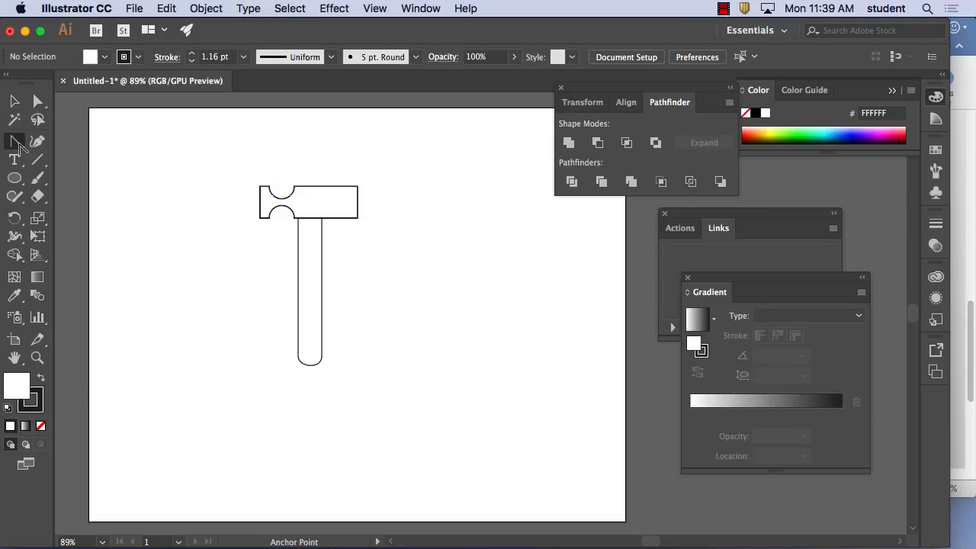
left_click(359, 186)
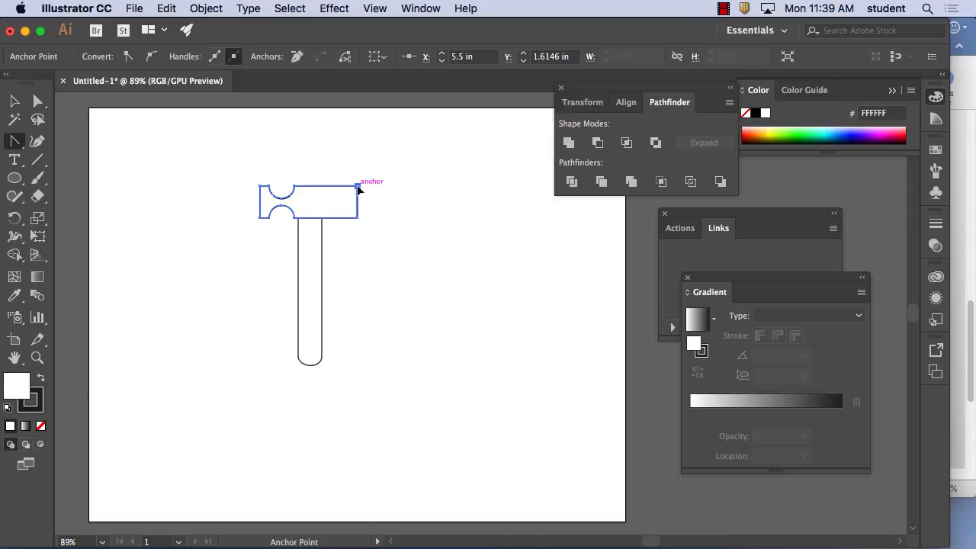
left_click_drag(359, 189, 339, 199)
left_click(39, 102)
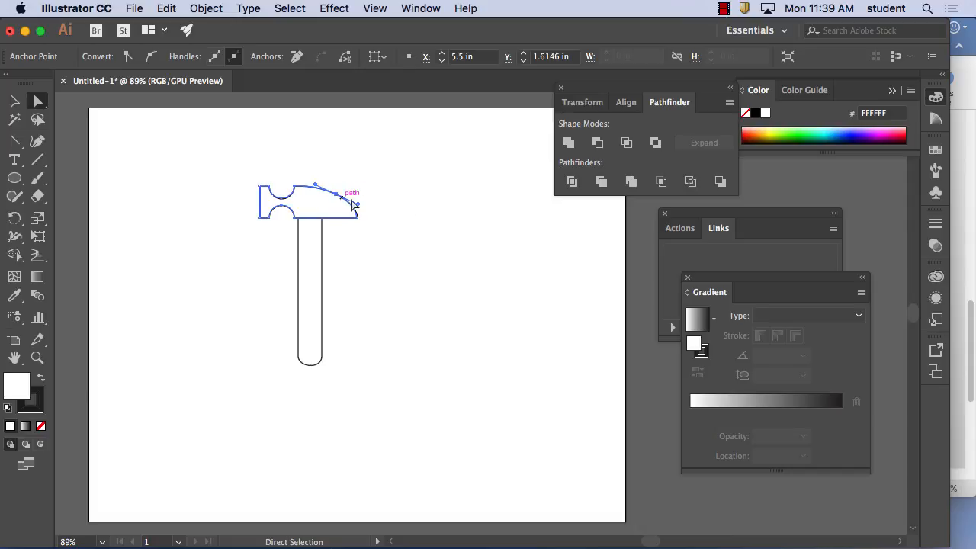
Draw a closed crescent with the Pen tool along the handle's right edge, bulging inward to the handle's centre
left_click(469, 225)
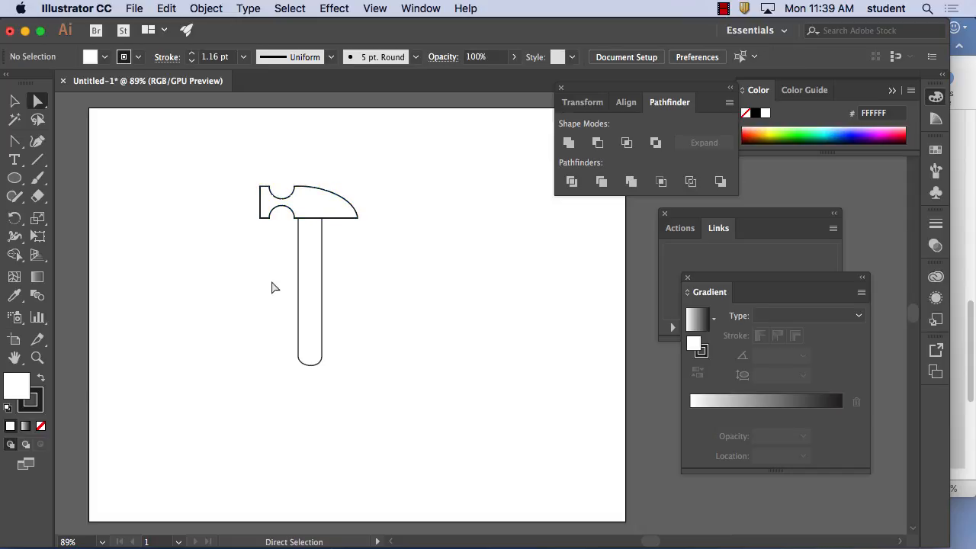
left_click(15, 143)
left_click(76, 141)
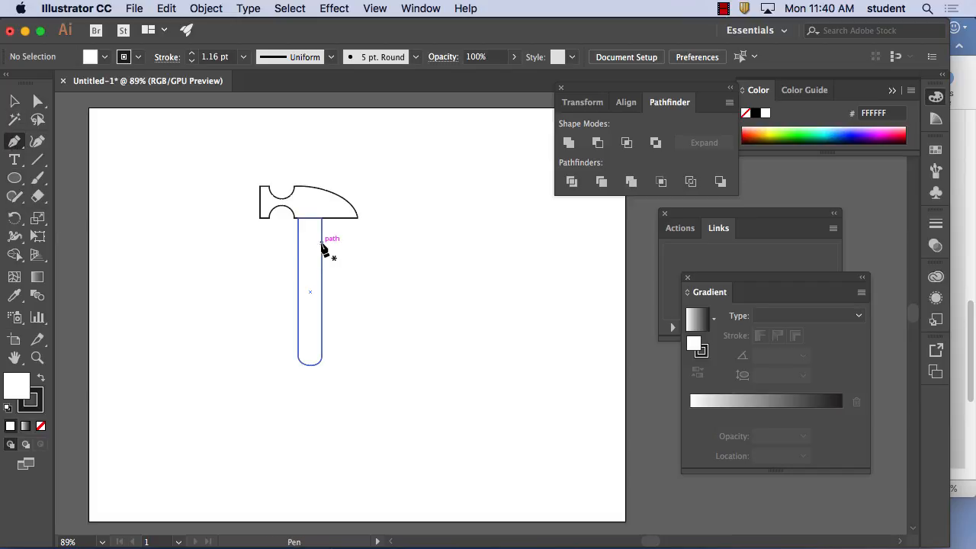
left_click(321, 244)
left_click_drag(310, 292, 313, 362)
left_click(321, 342)
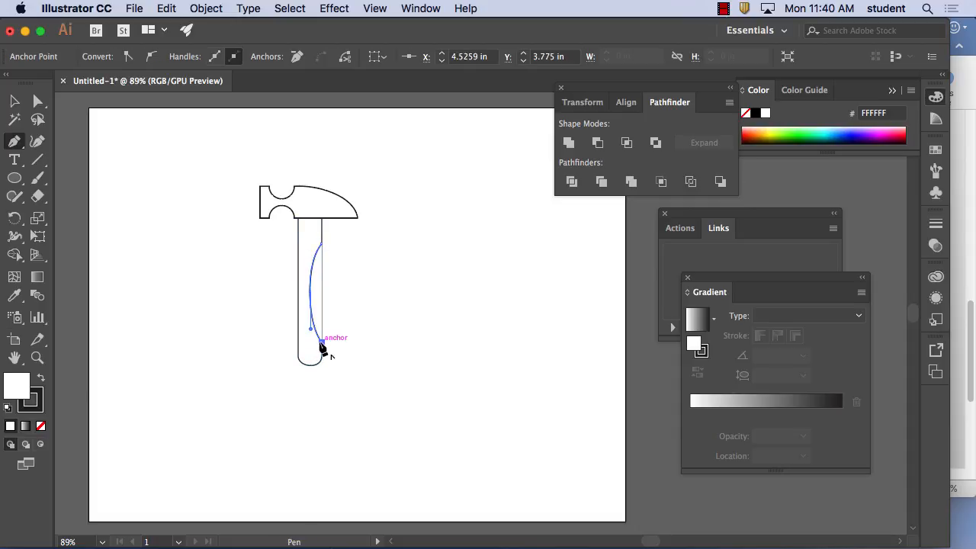
left_click(321, 244)
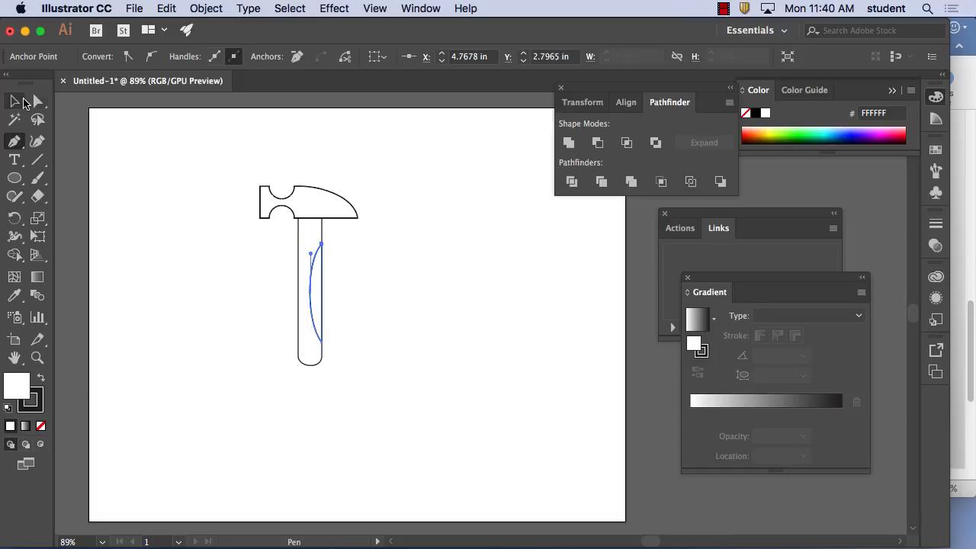
Select the hammer's head, handle and crescent together and shorten them slightly by lowering their shared top edge
left_click(13, 101)
left_click(163, 191)
left_click(333, 216)
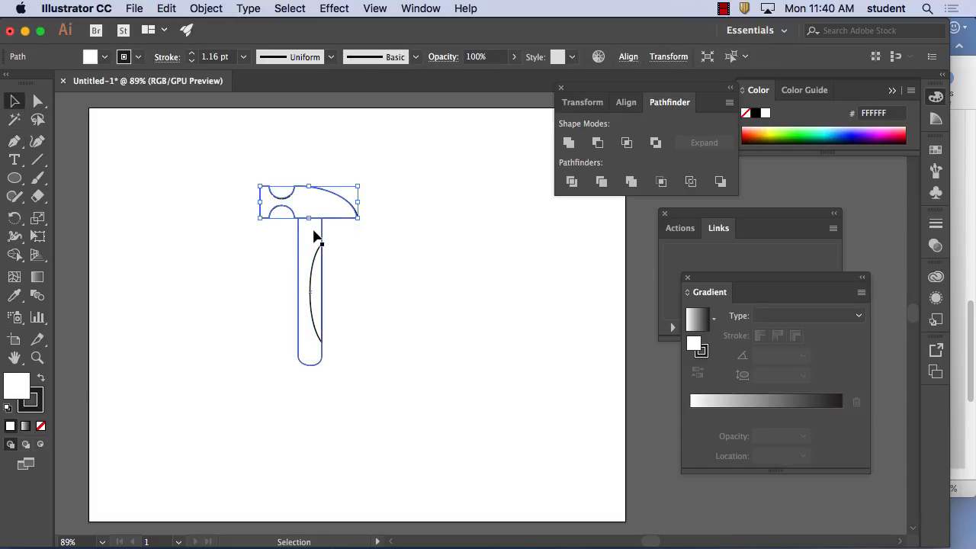
left_click(315, 237, "shift")
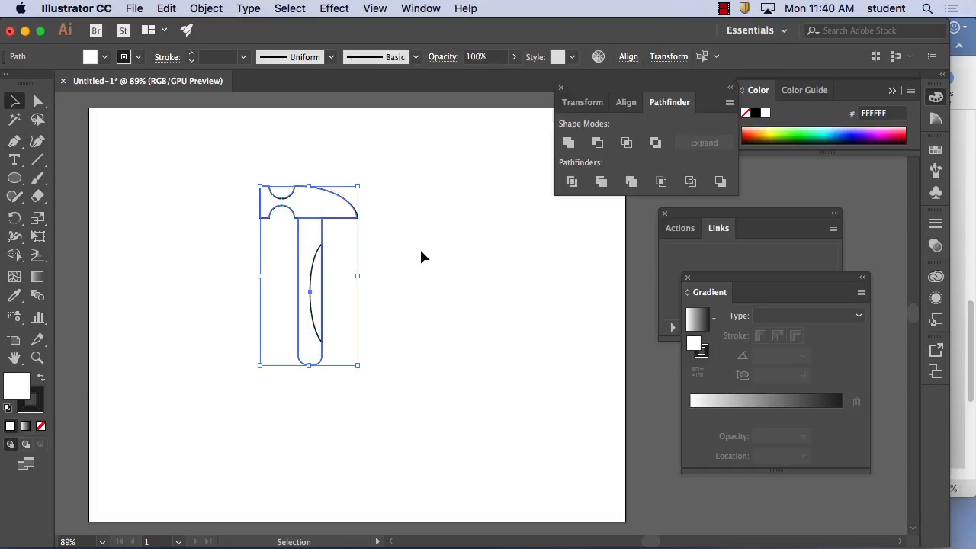
left_click(309, 298, "shift")
left_click_drag(308, 186, 308, 219)
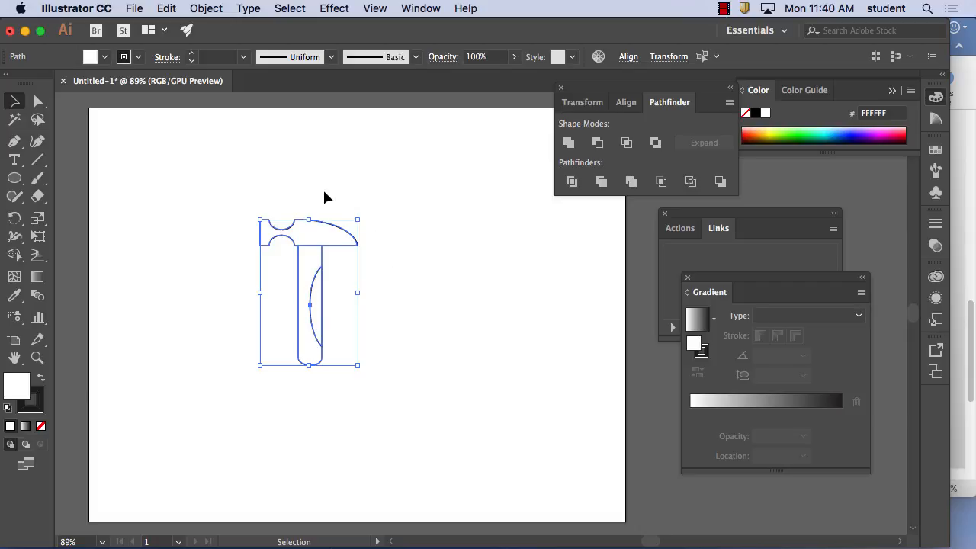
left_click_drag(308, 219, 309, 211)
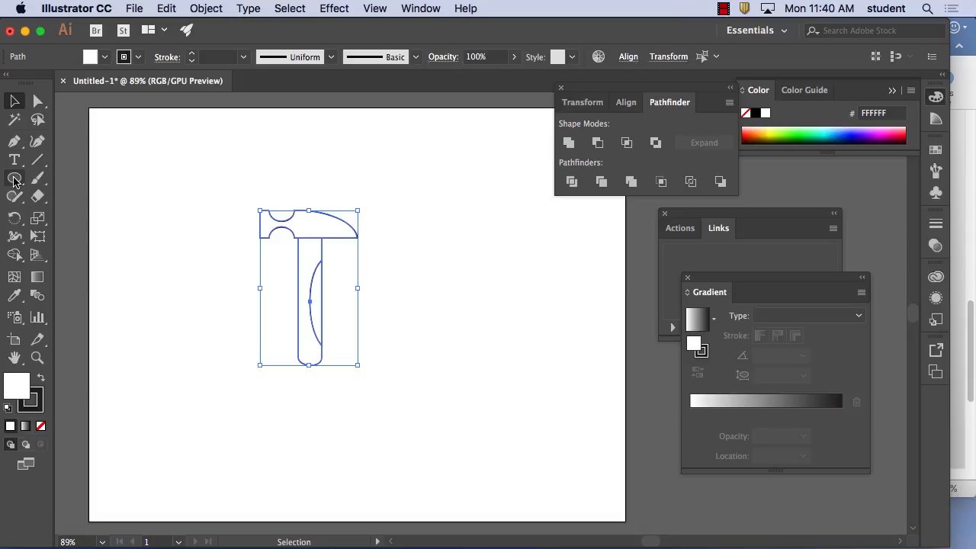
Fill the selected hammer shapes with the dark gray-brown colour 66635D and deselect them
double_click(24, 391)
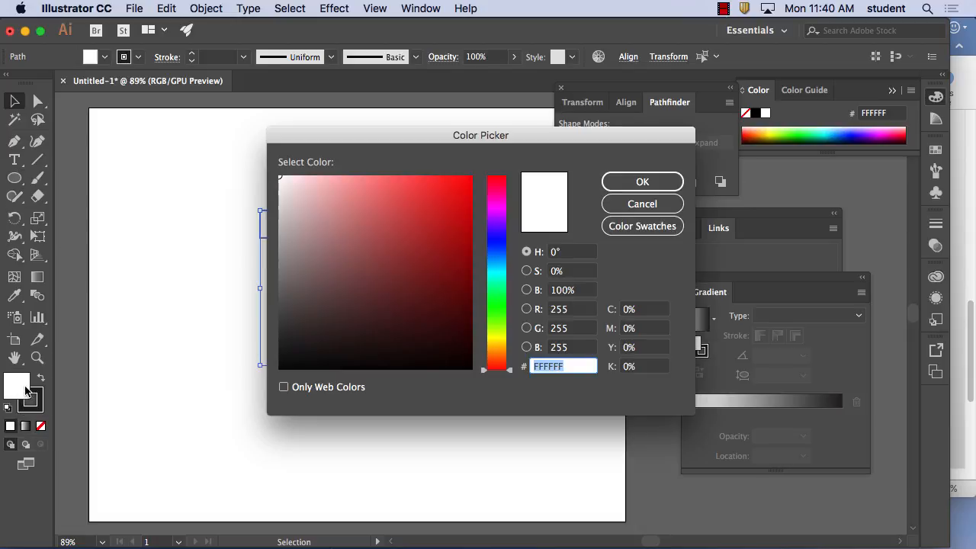
left_click_drag(437, 298, 458, 302)
left_click(500, 347)
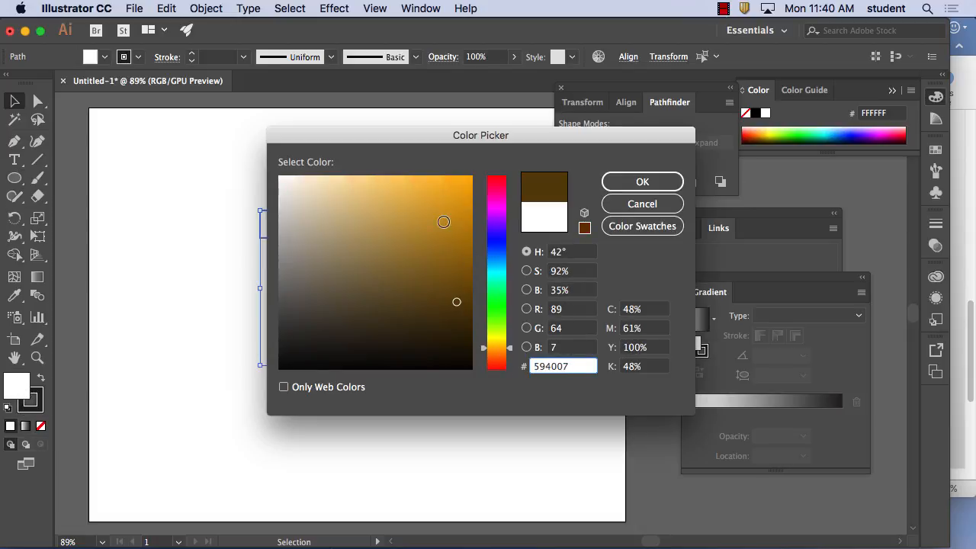
mouse_move(444, 222)
left_mouse_down()
mouse_move(381, 275)
mouse_move(295, 292)
left_mouse_up()
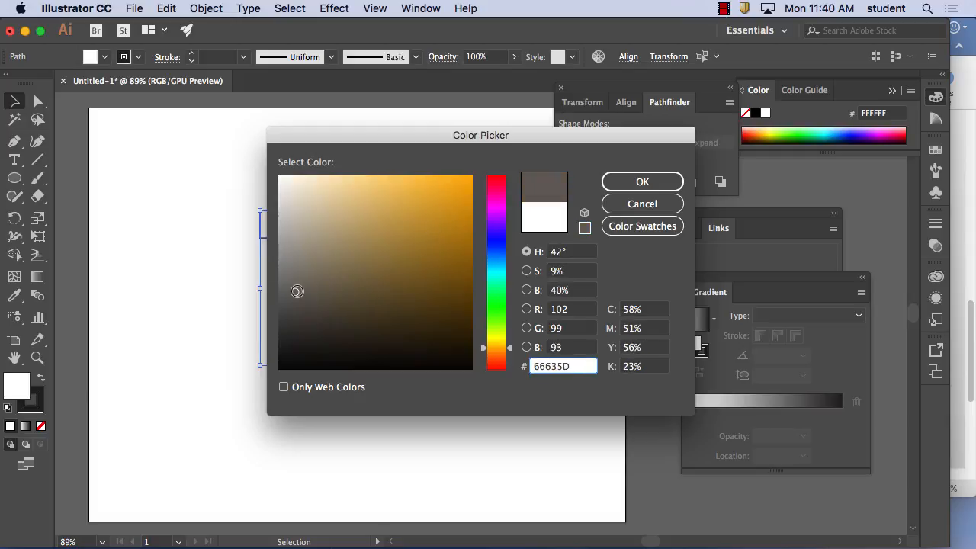
left_click(643, 182)
left_click(389, 201)
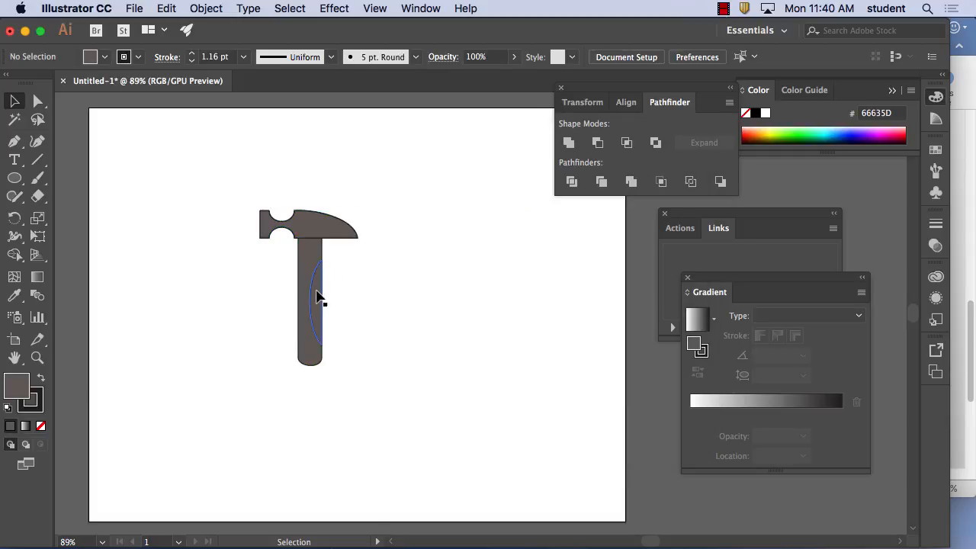
Fill the crescent on the handle with the light gray C1C0BF
left_click(318, 299)
double_click(11, 386)
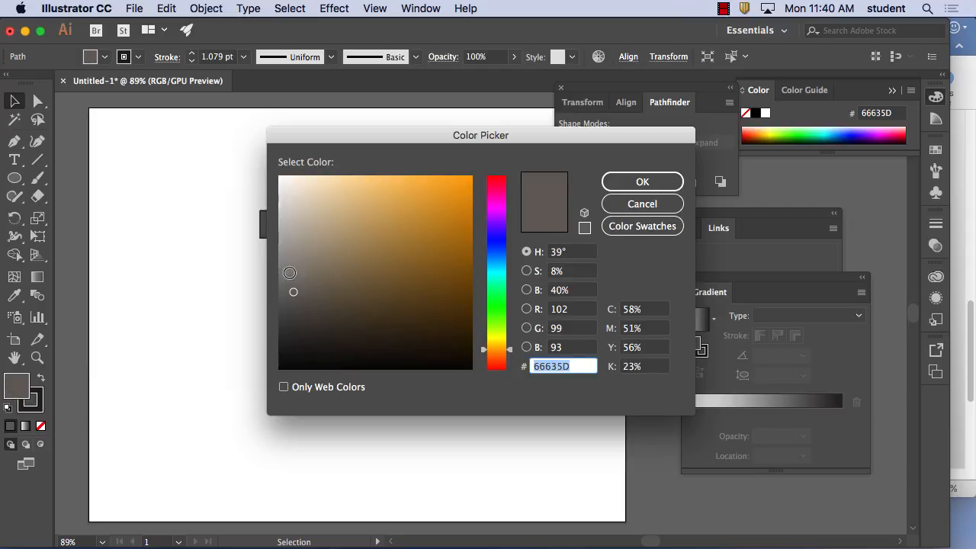
left_click_drag(289, 273, 279, 219)
left_click(643, 182)
left_click(492, 228)
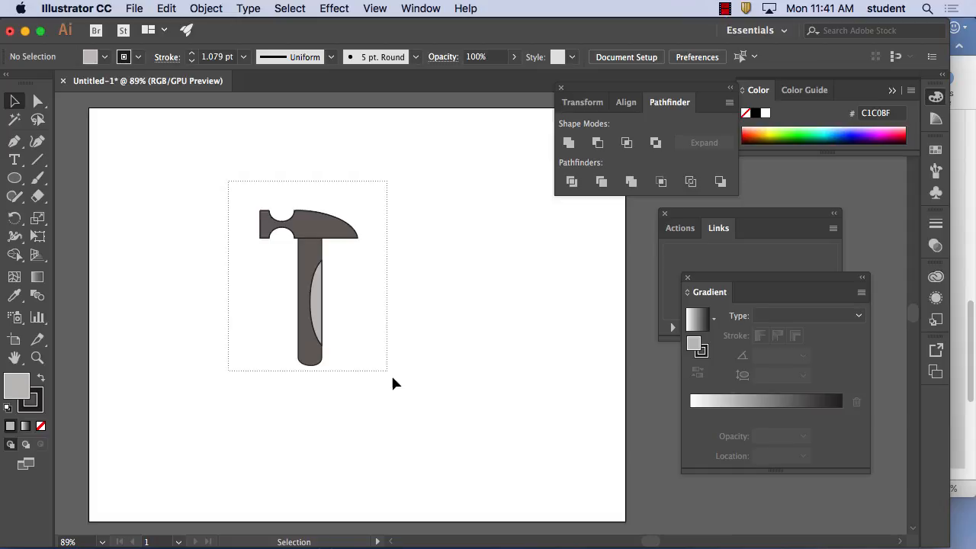
Copy the entire hammer and switch to Photoshop
left_click_drag(393, 378, 393, 390)
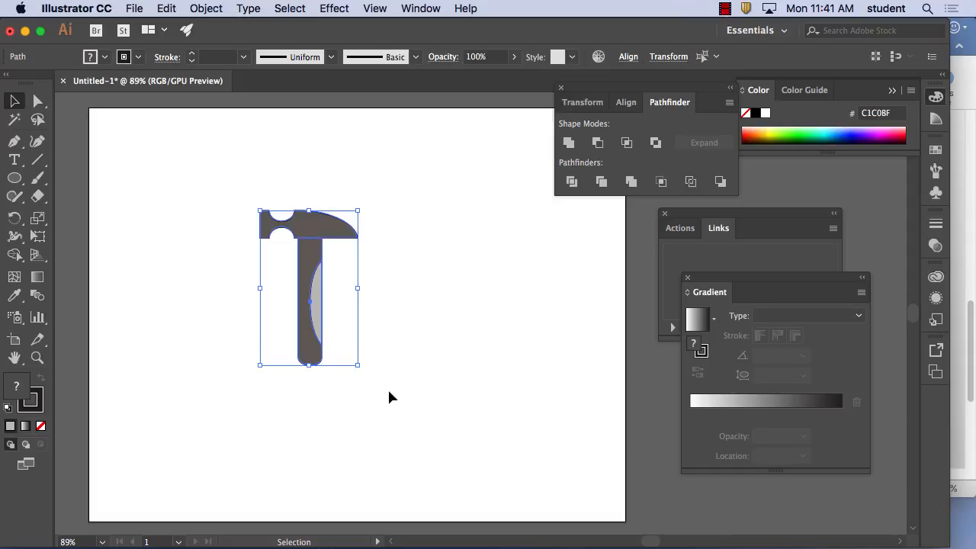
key("super+c")
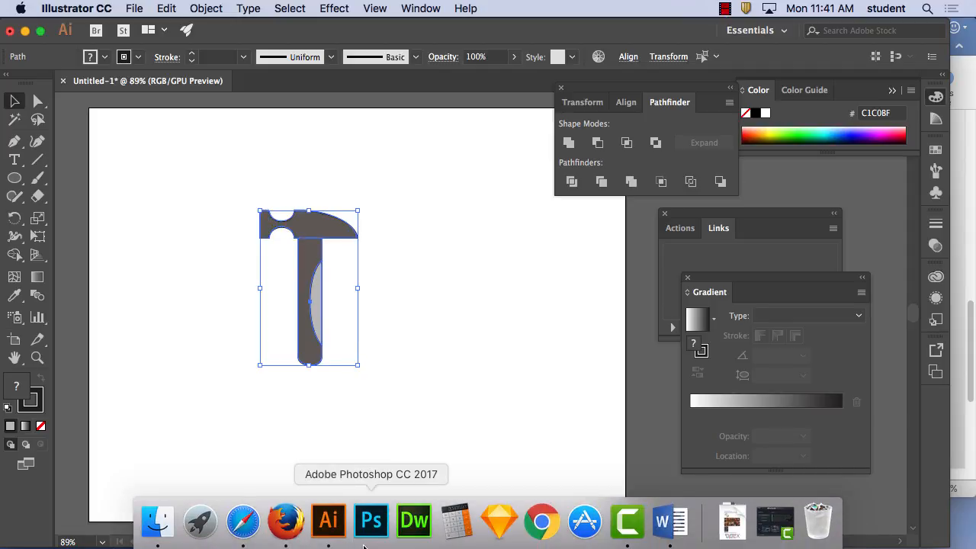
left_click(371, 525)
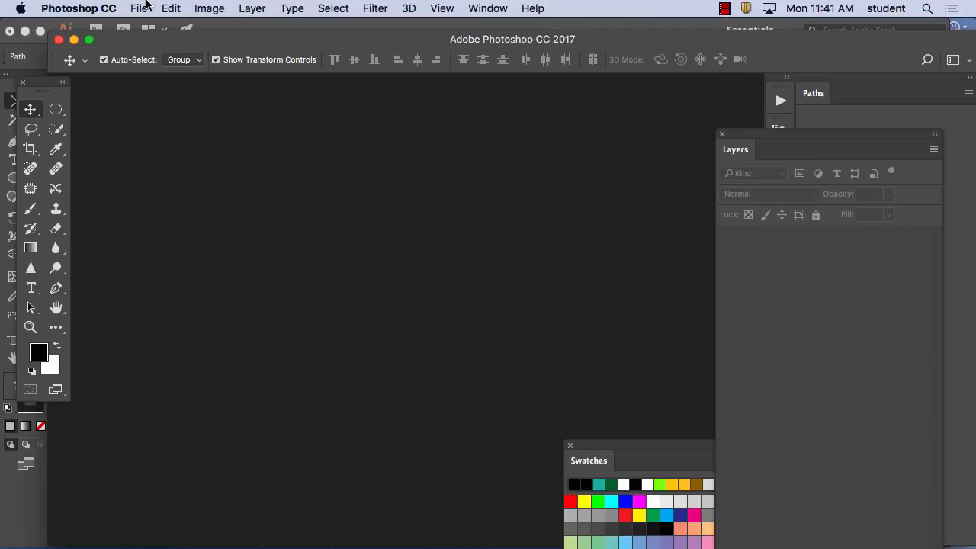
Create a new document from the iPhone 6 preset, 750 x 1334 px at 72 ppi
left_click(139, 9)
left_click(153, 27)
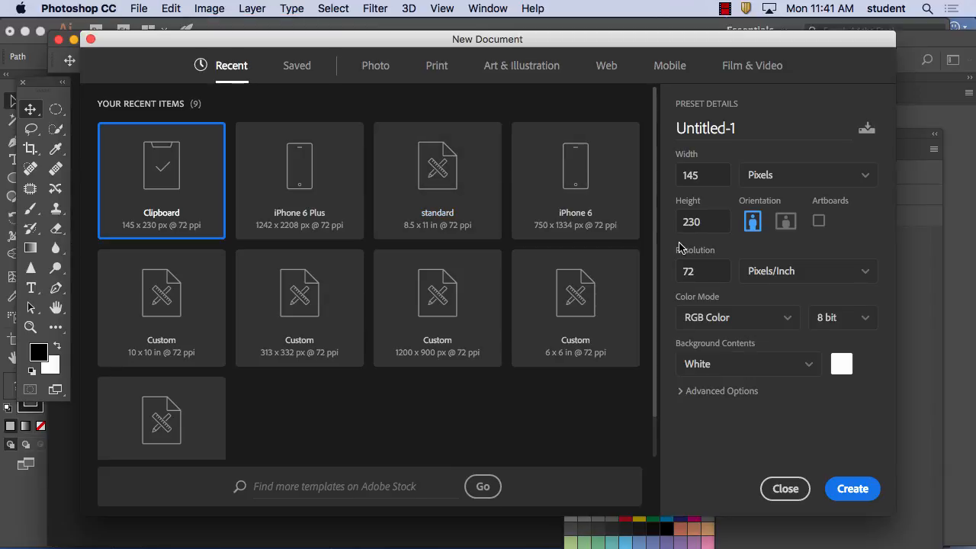
left_click(573, 179)
left_click(851, 490)
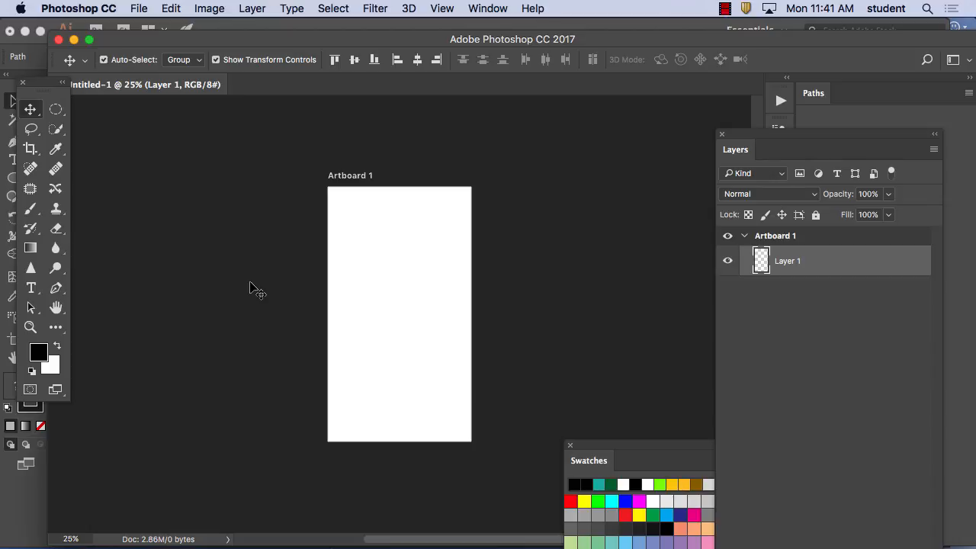
Paste the copied hammer onto the artboard as a Smart Object
key("cmd+v")
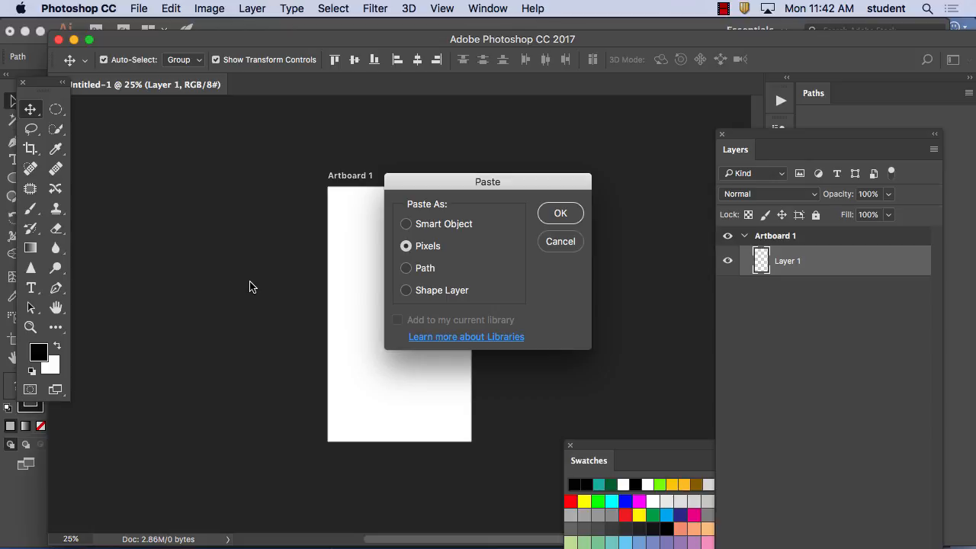
left_click(411, 228)
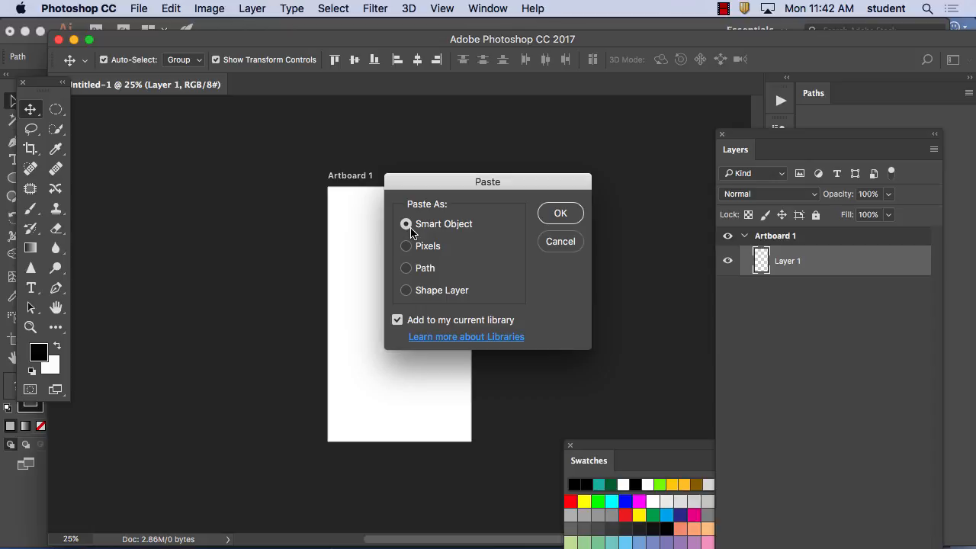
left_click(564, 212)
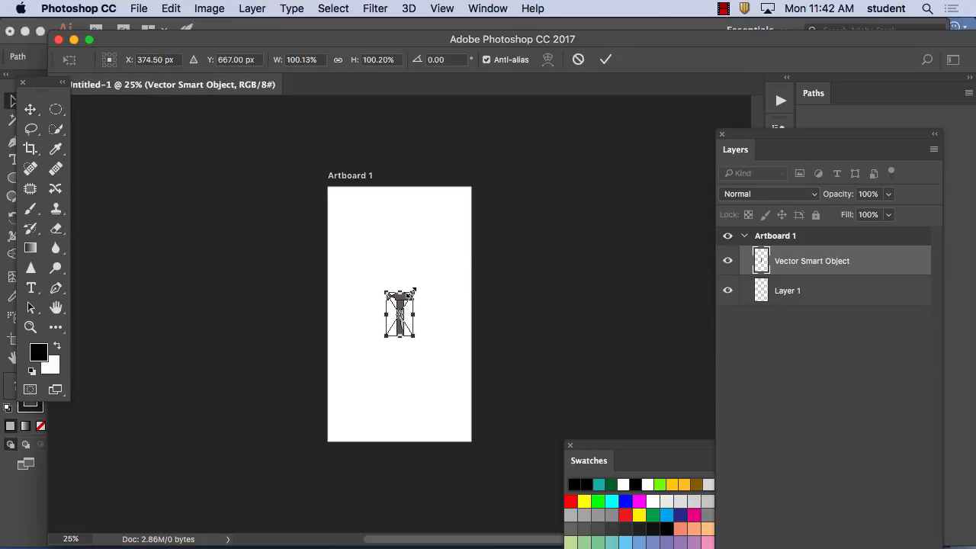
Enlarge the pasted hammer to about 116% and place it, stopping the wait for Libraries
mouse_move(413, 292)
left_mouse_down()
mouse_move(430, 267)
mouse_move(418, 285)
left_mouse_up()
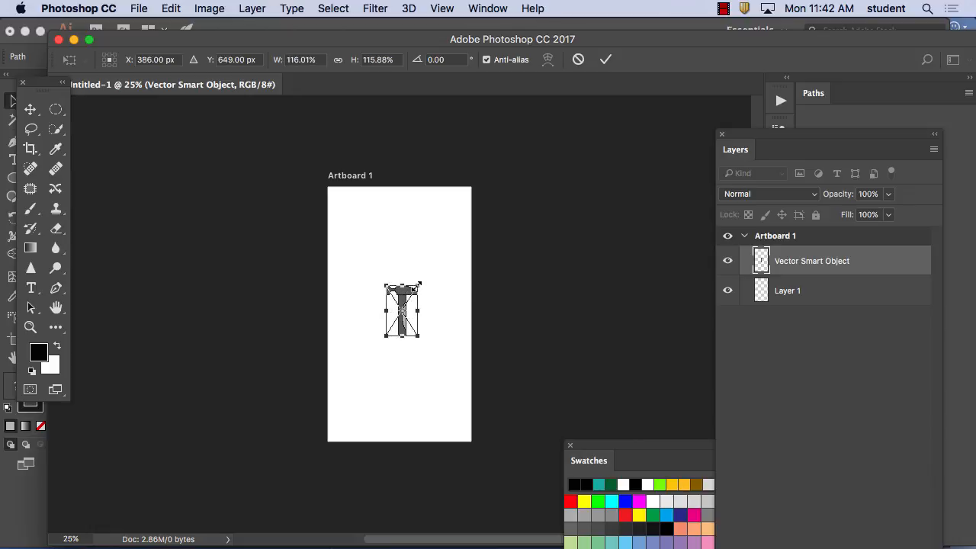
left_click(31, 111)
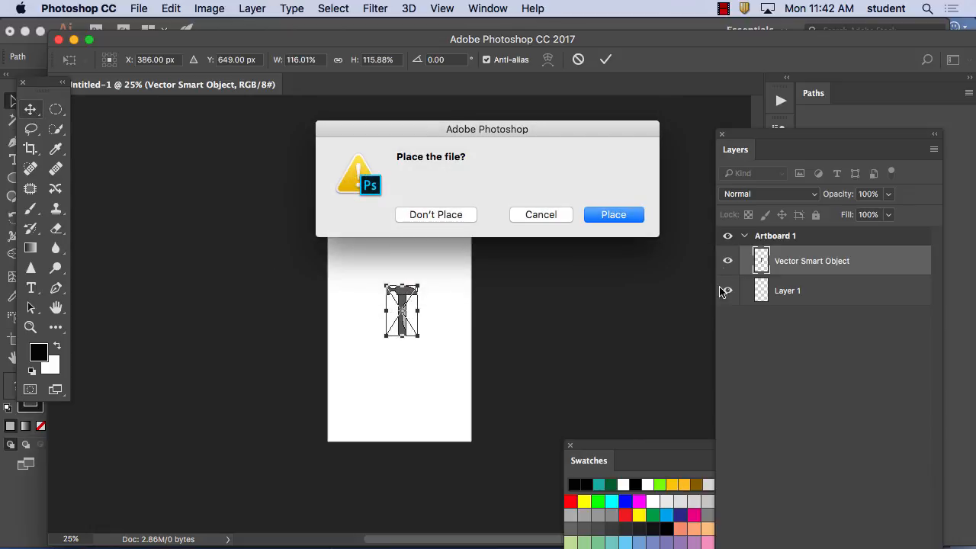
left_click(614, 216)
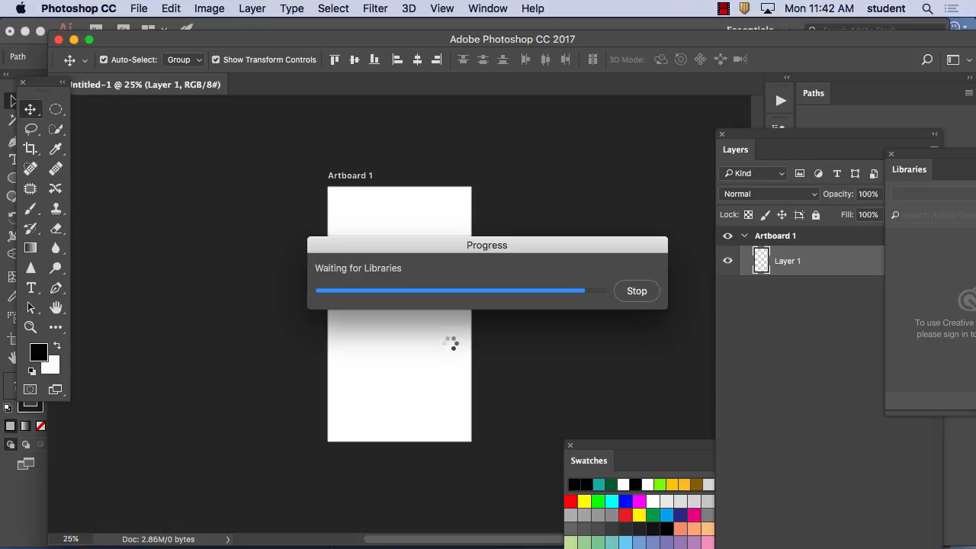
left_click(648, 297)
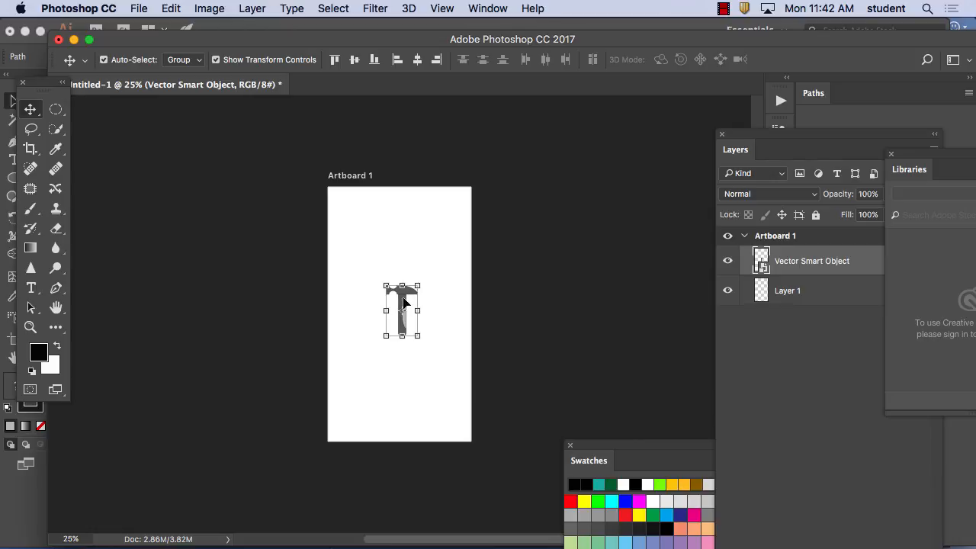
Move the hammer to the artboard's upper-left area and reposition the Layers panel closer to the artwork
left_click_drag(402, 299, 368, 246)
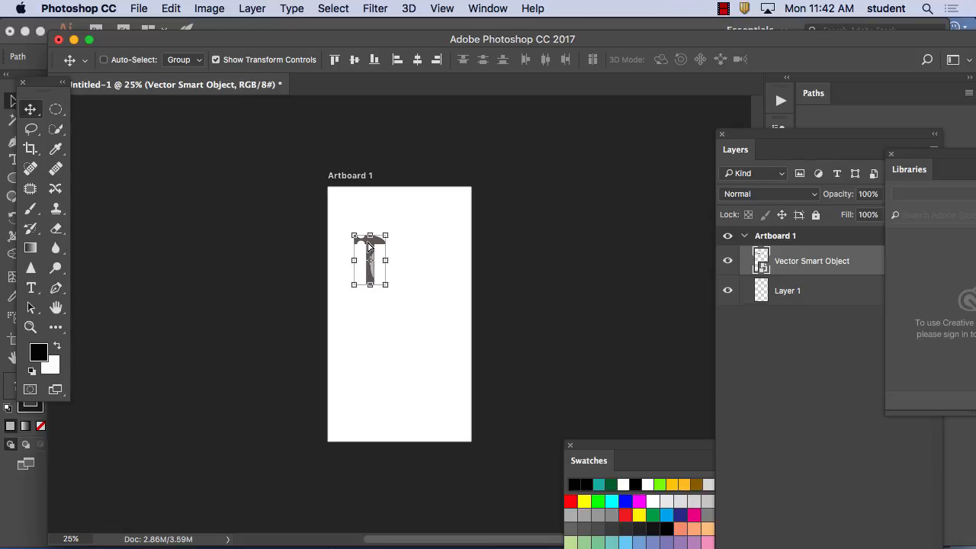
key("super+equal")
key("super+equal")
key("super+equal")
left_click_drag(363, 167, 347, 255)
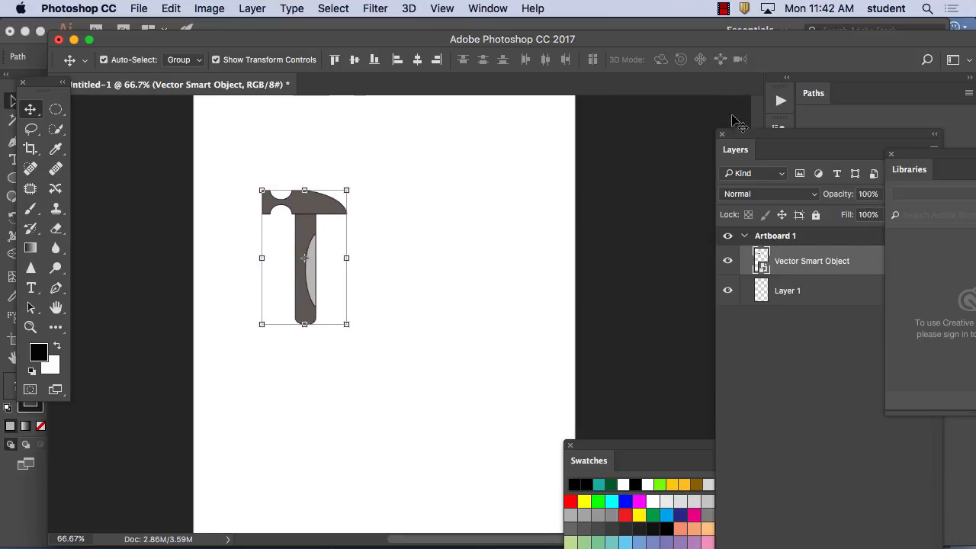
left_click_drag(785, 136, 588, 177)
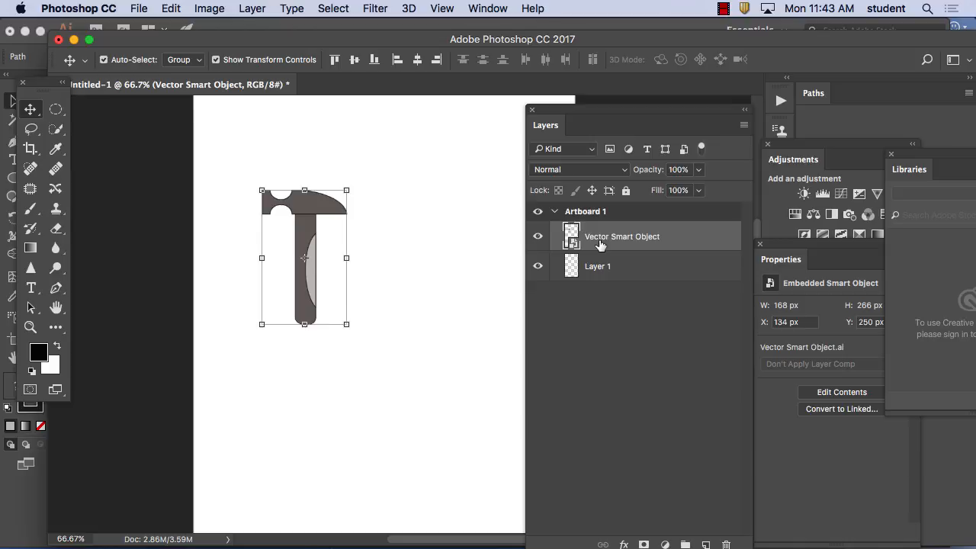
Switch back to Illustrator and fit the artboard to the selected hammer artwork
mouse_move(456, 537)
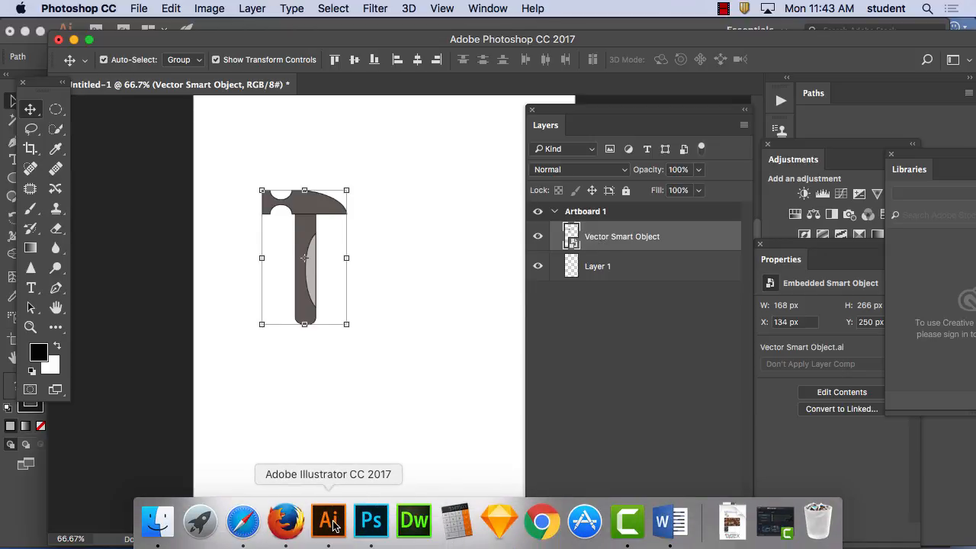
left_click(330, 522)
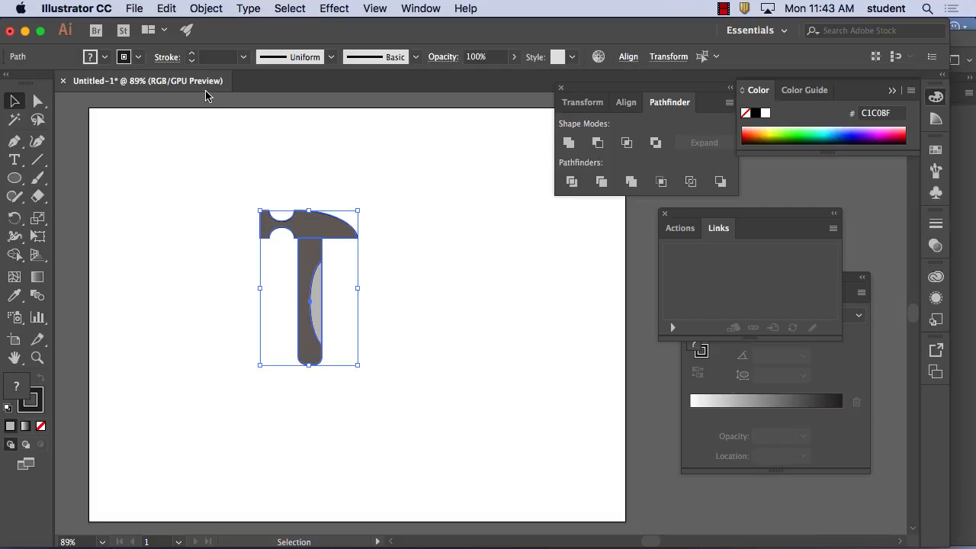
left_click(212, 7)
mouse_move(283, 518)
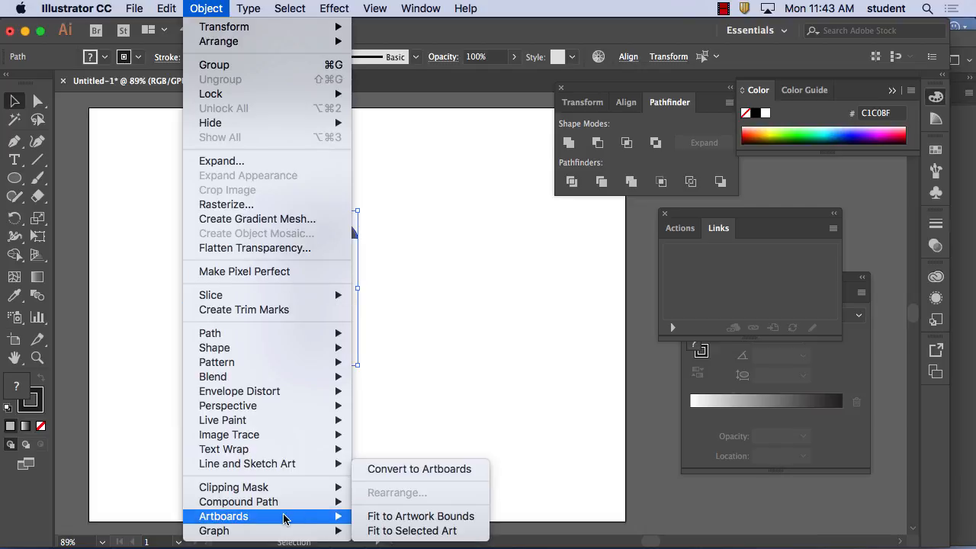
left_click(416, 530)
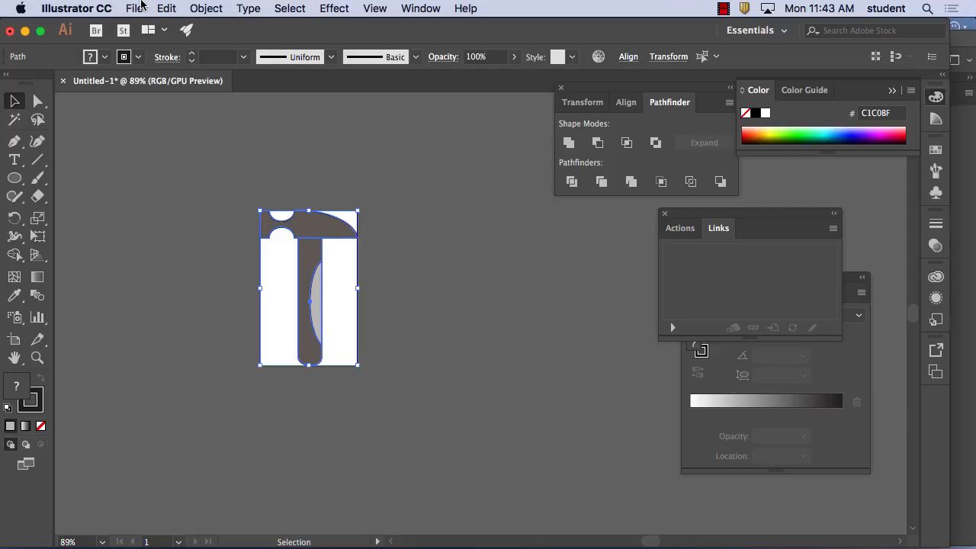
Save the Illustrator drawing to the Desktop as hammer.ai with the default Illustrator CC options
left_click(135, 9)
left_click(192, 137)
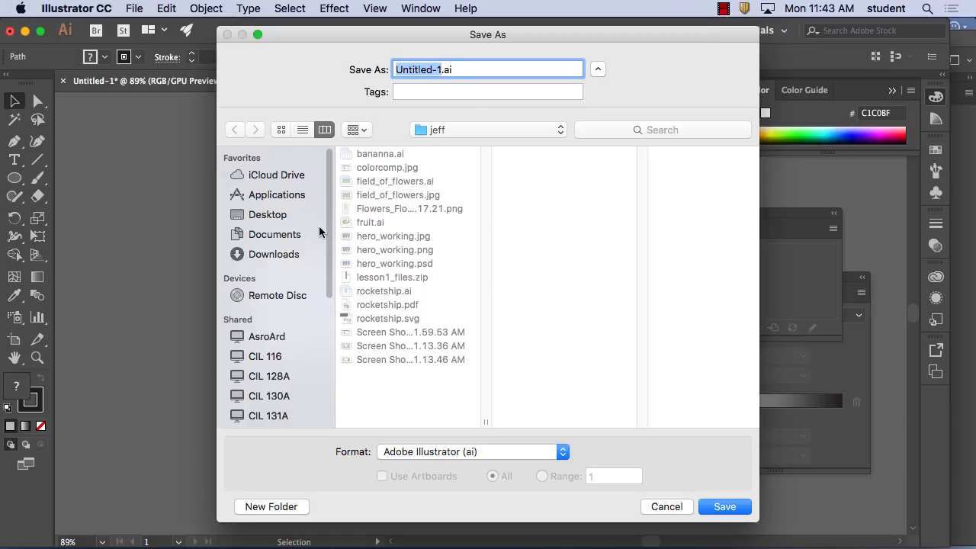
left_click(269, 216)
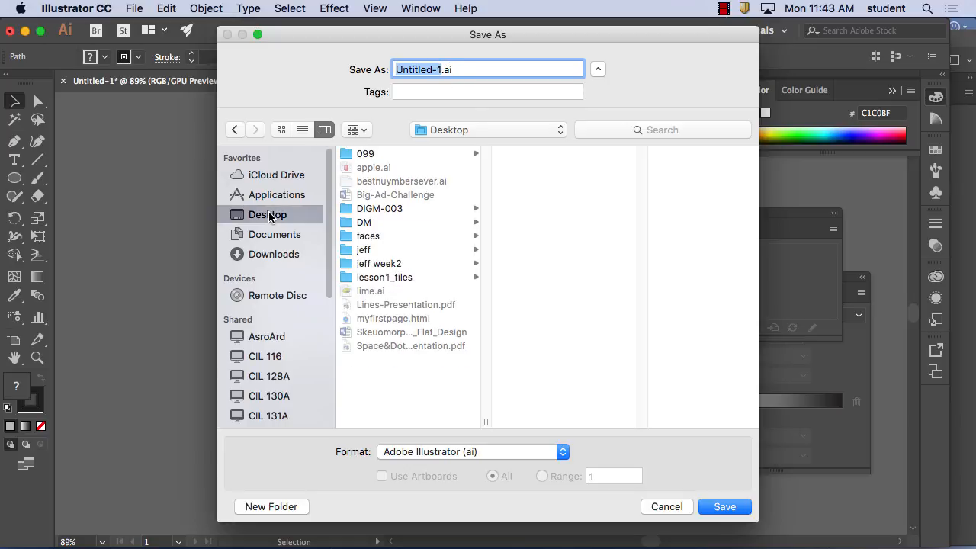
type("hammer")
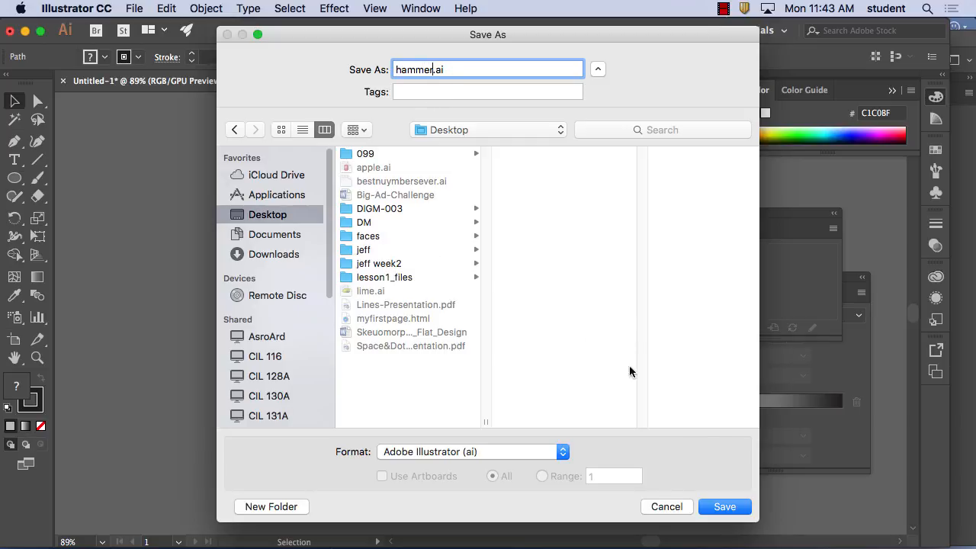
left_click(730, 506)
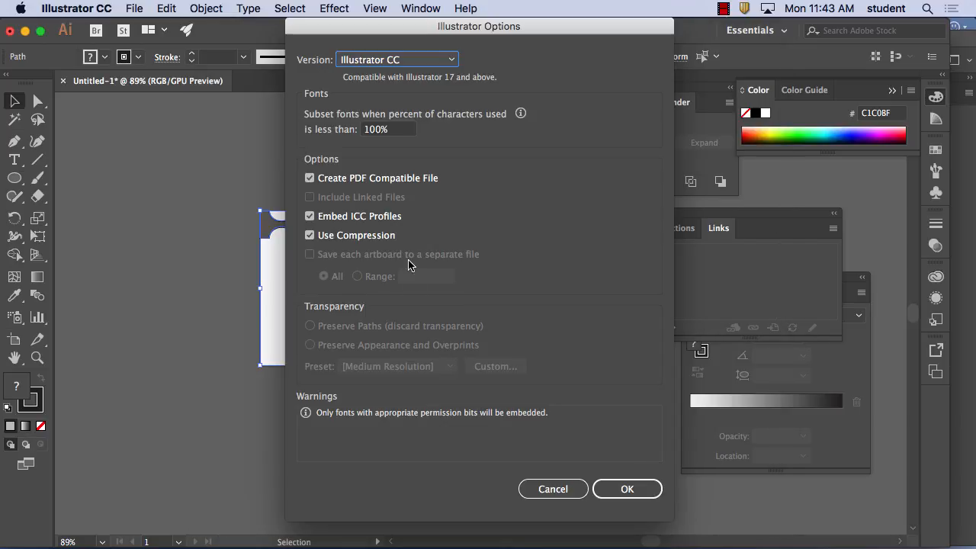
left_click(627, 487)
Switch to Photoshop and make Artboard 1 the active selection instead of the pasted hammer
mouse_move(283, 523)
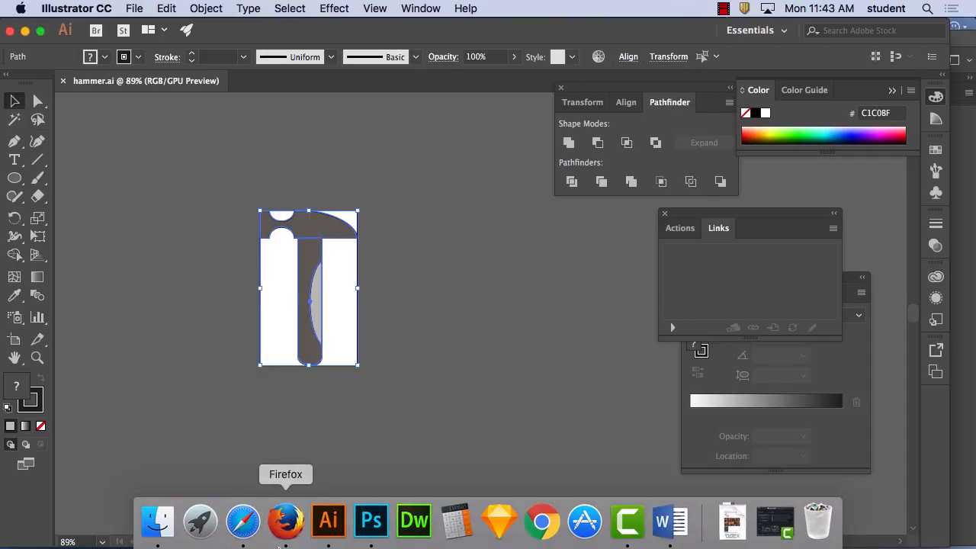
left_click(371, 521)
key("space")
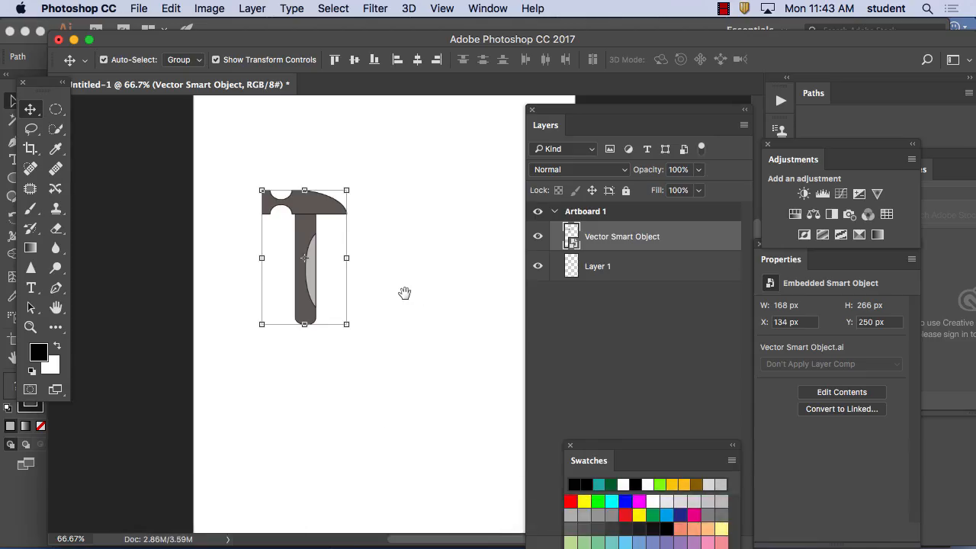
left_click_drag(404, 293, 377, 212)
left_click(401, 238)
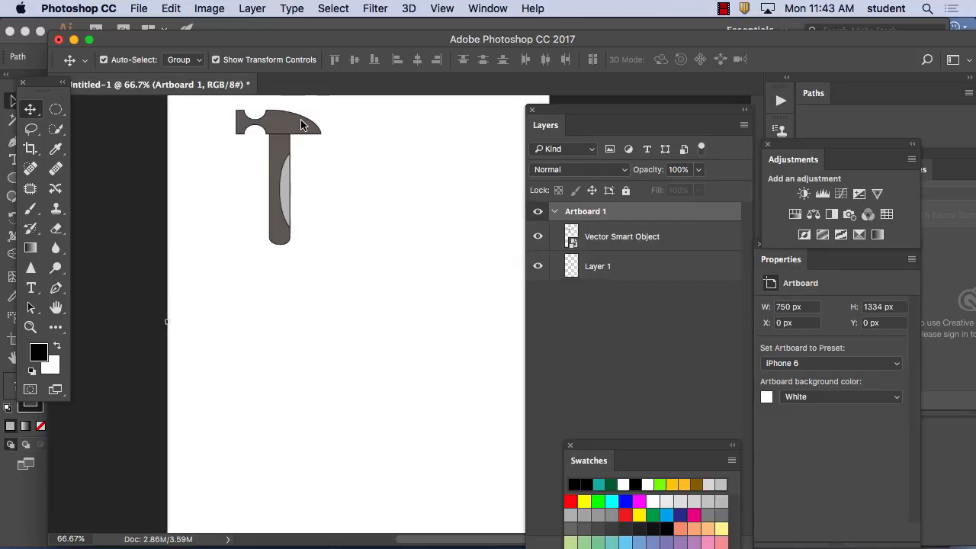
Place hammer.ai from the Desktop as an embedded Smart Object, cropped to its bounding box
left_click(139, 9)
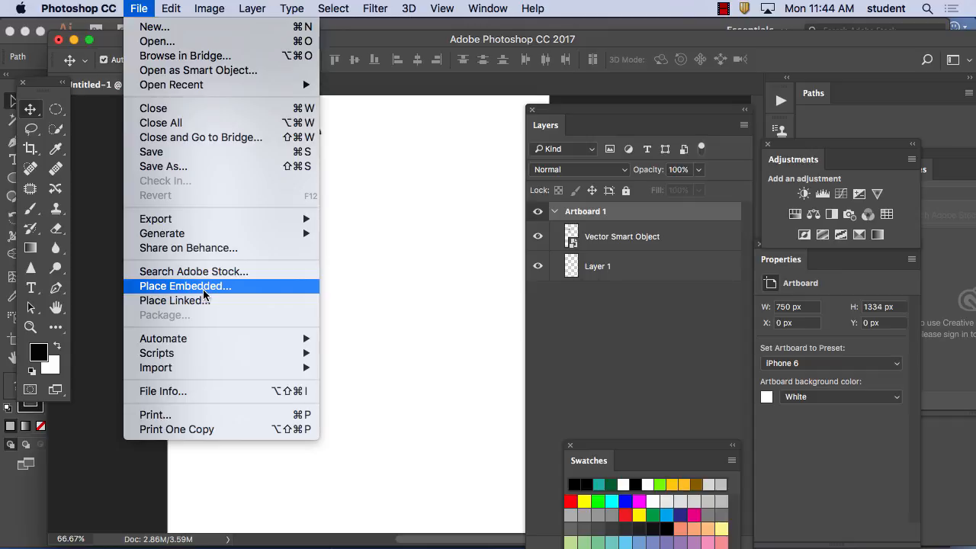
left_click(204, 292)
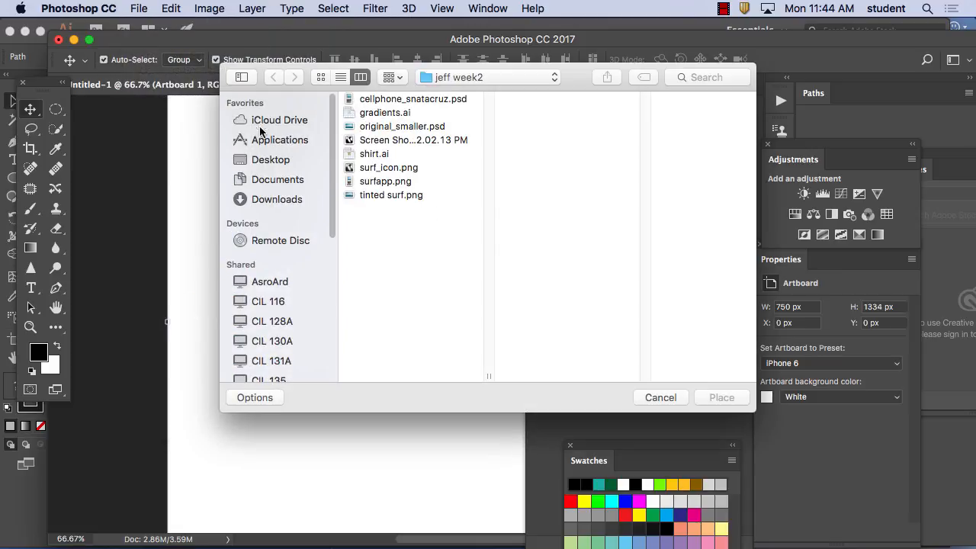
left_click(271, 160)
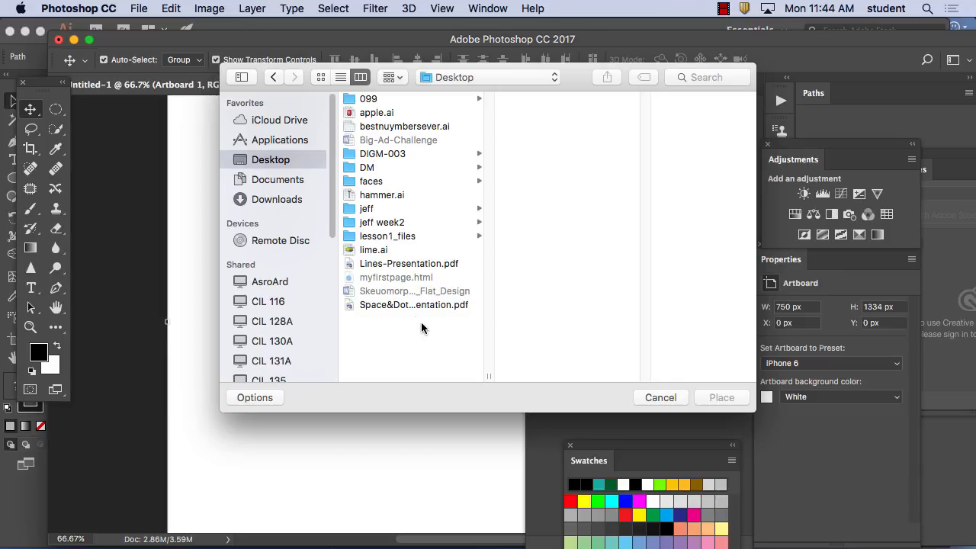
left_click(399, 200)
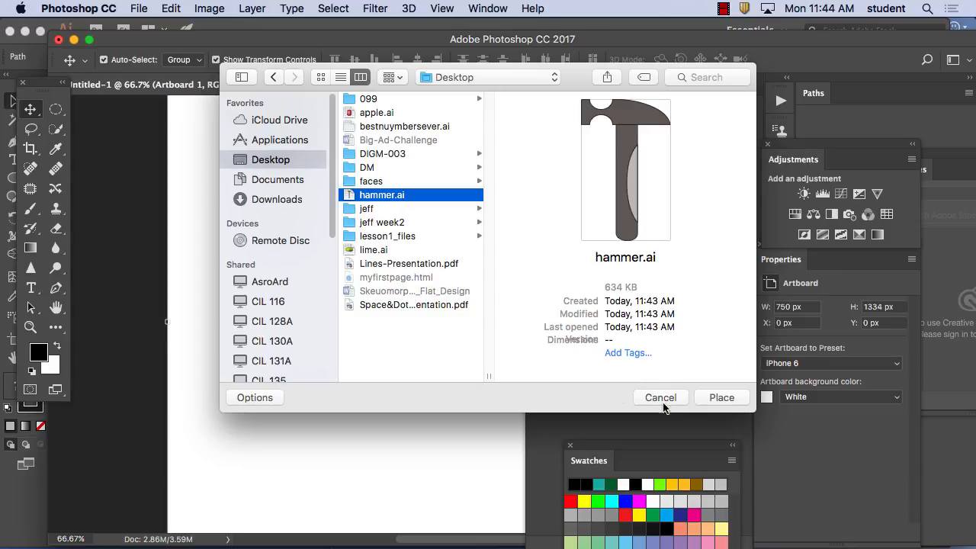
left_click(721, 397)
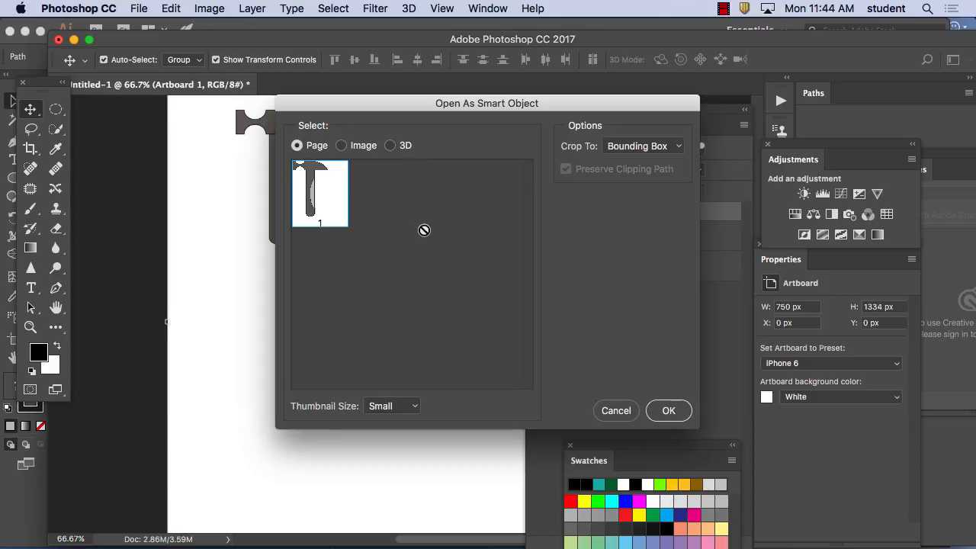
left_click(665, 410)
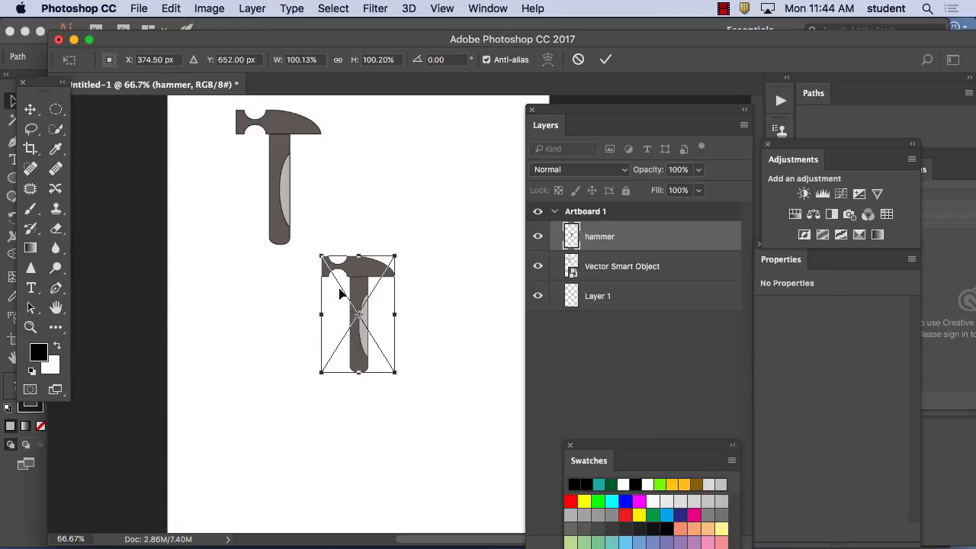
Commit the placed hammer and position it below the first hammer at about X 157 px, Y 567 px, then deselect it
left_click_drag(355, 298, 247, 307)
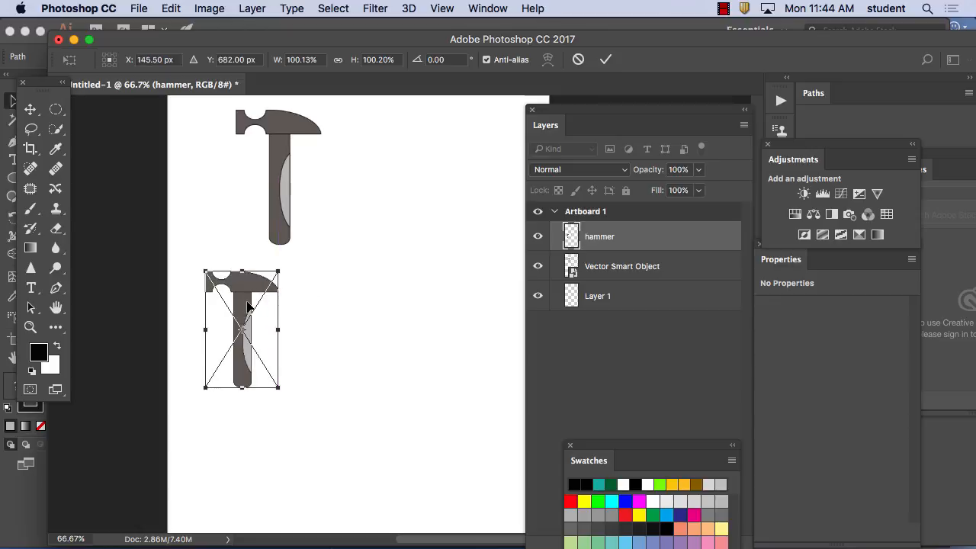
left_click(29, 112)
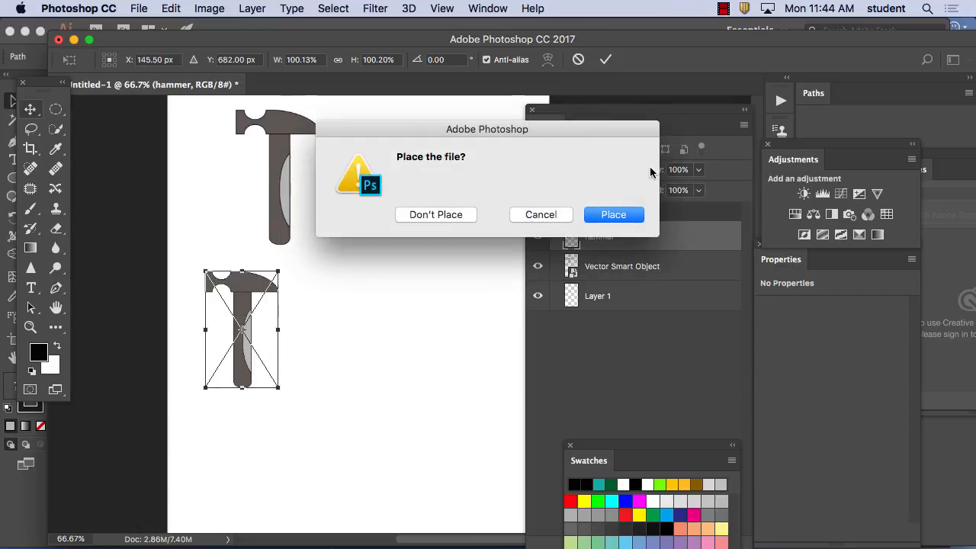
left_click(612, 215)
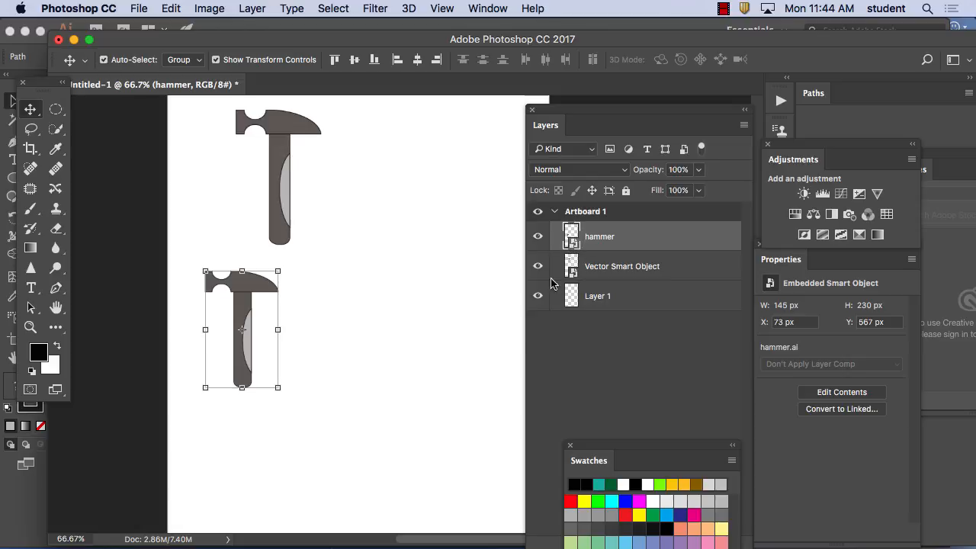
left_click_drag(246, 309, 289, 305)
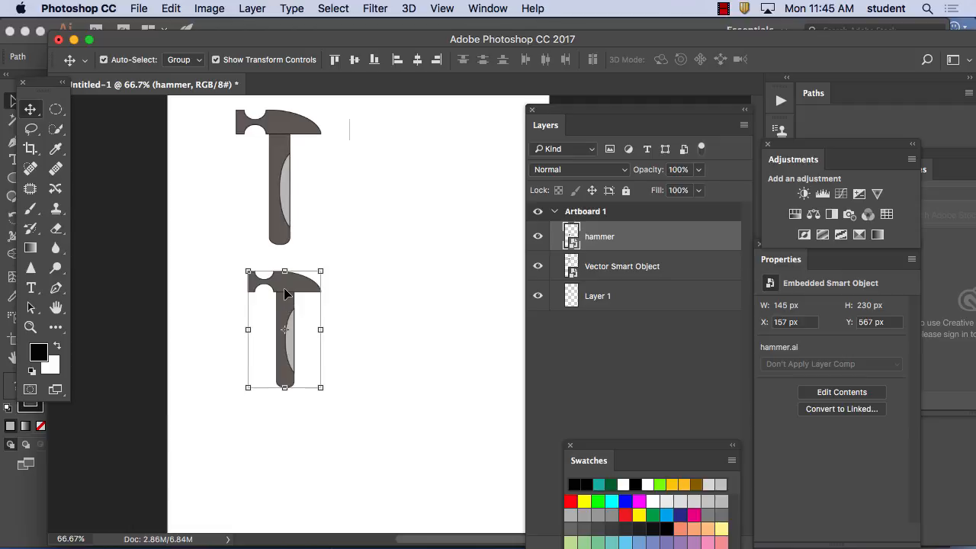
left_click(419, 331)
Switch to Sketch, postpone the software update and create a new document
mouse_move(383, 546)
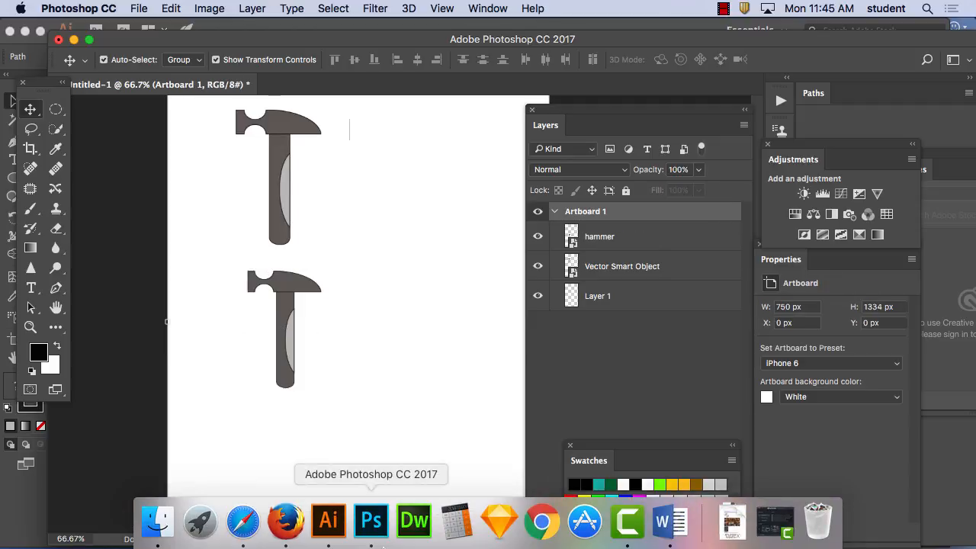
left_click(499, 519)
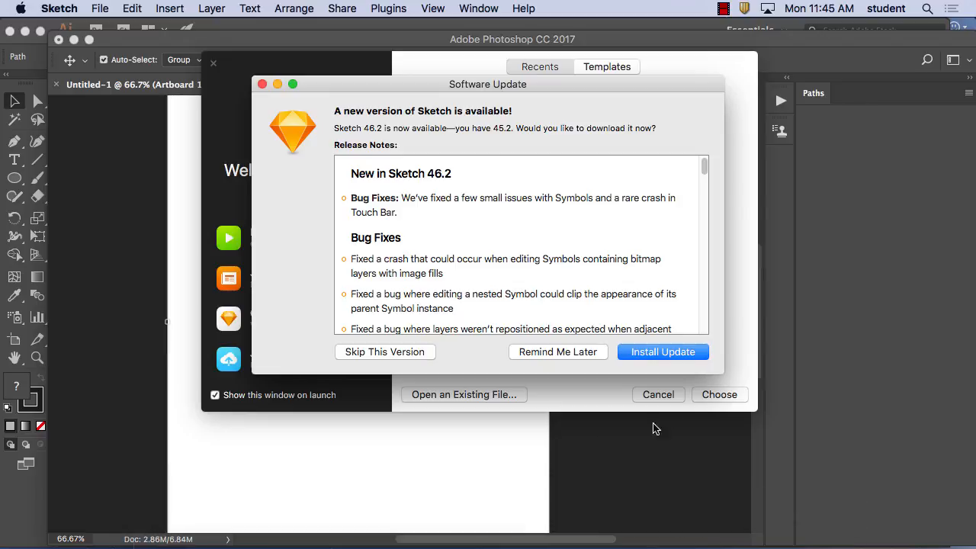
left_click(585, 359)
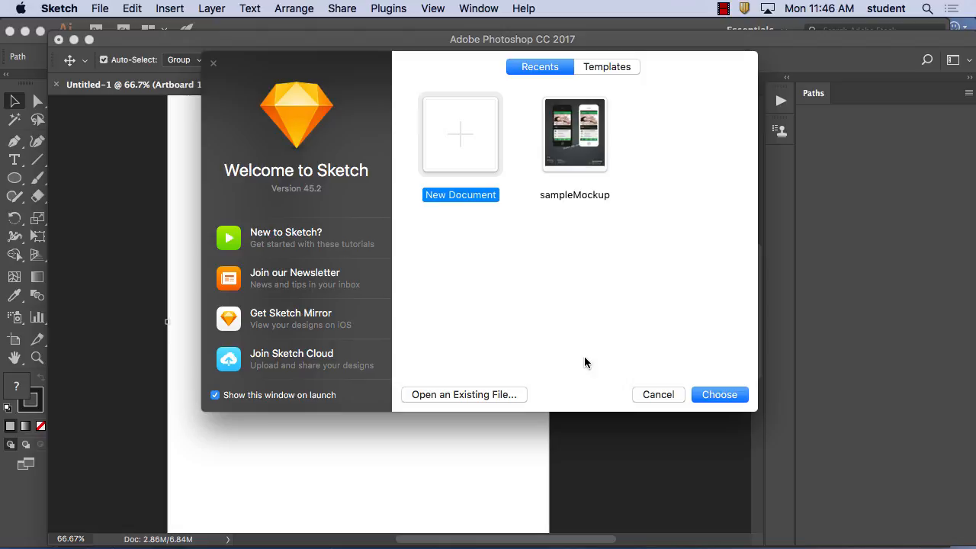
left_click(739, 395)
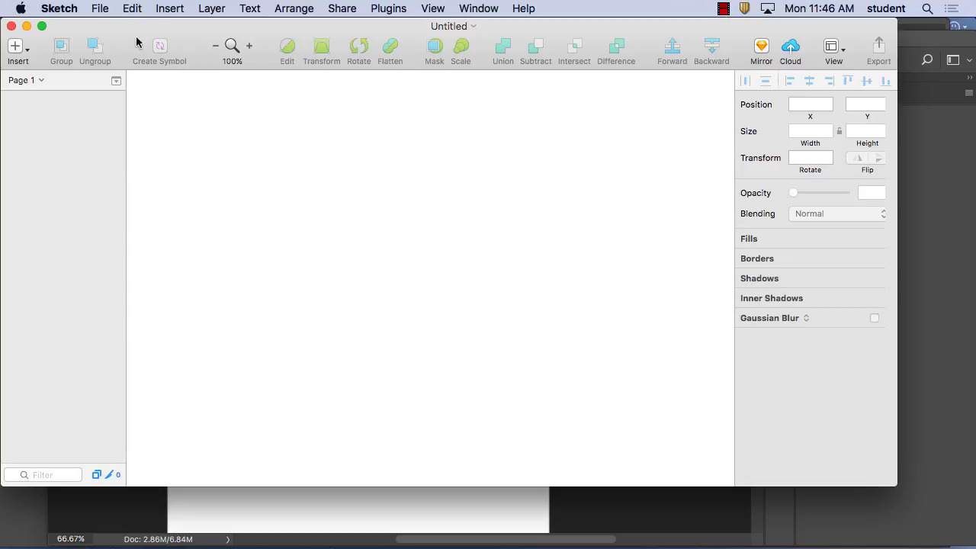
left_click(100, 8)
left_click(111, 31)
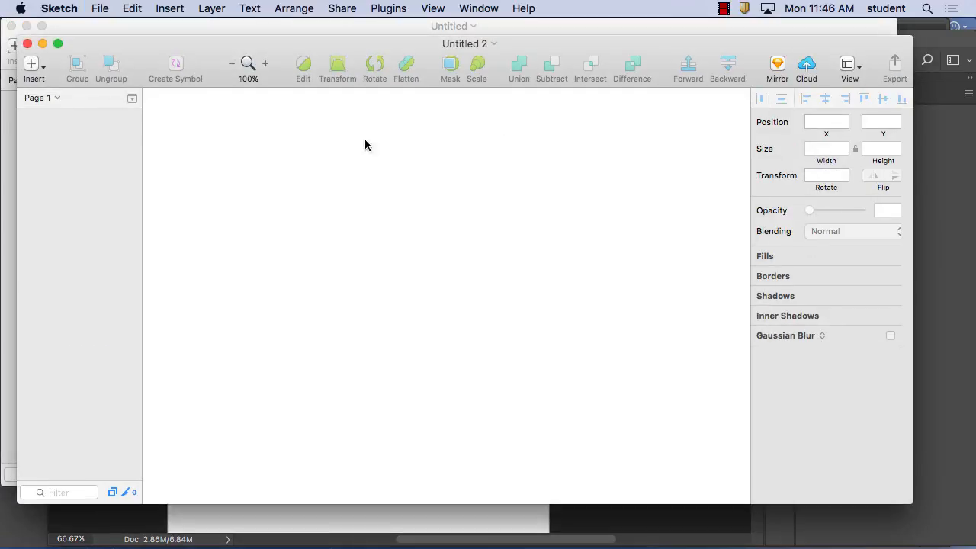
left_click(26, 43)
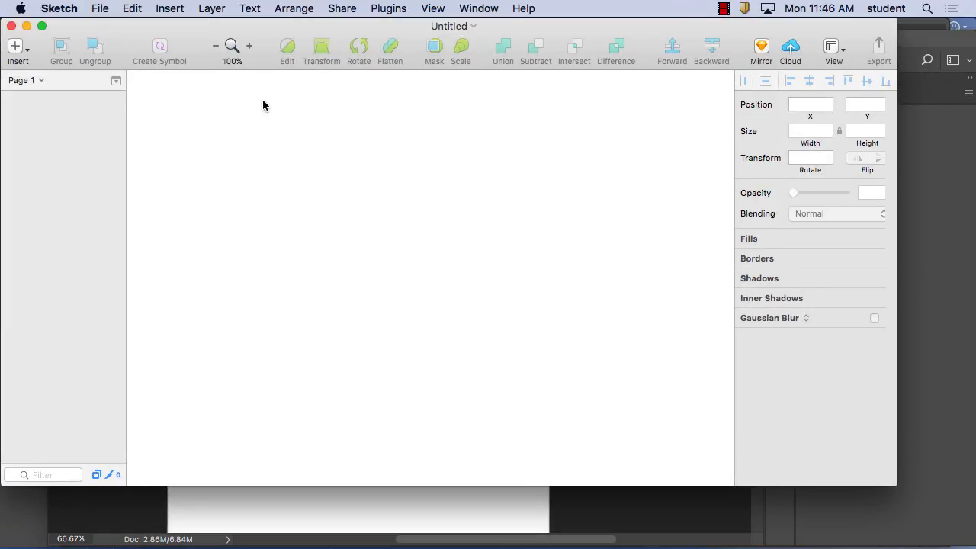
Expand the document's page list and review the available new-document templates, leaving the page name as Page 1
left_click(116, 80)
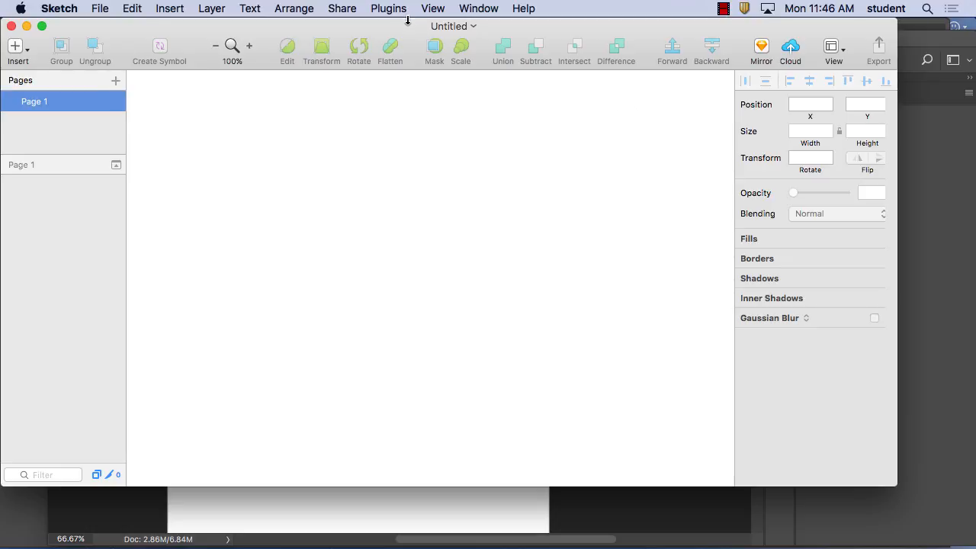
left_click(102, 6)
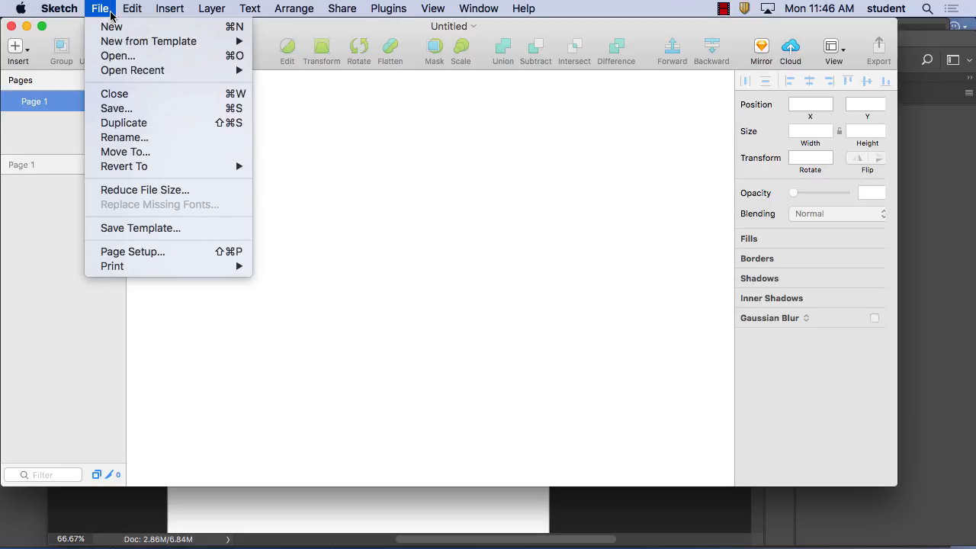
mouse_move(123, 44)
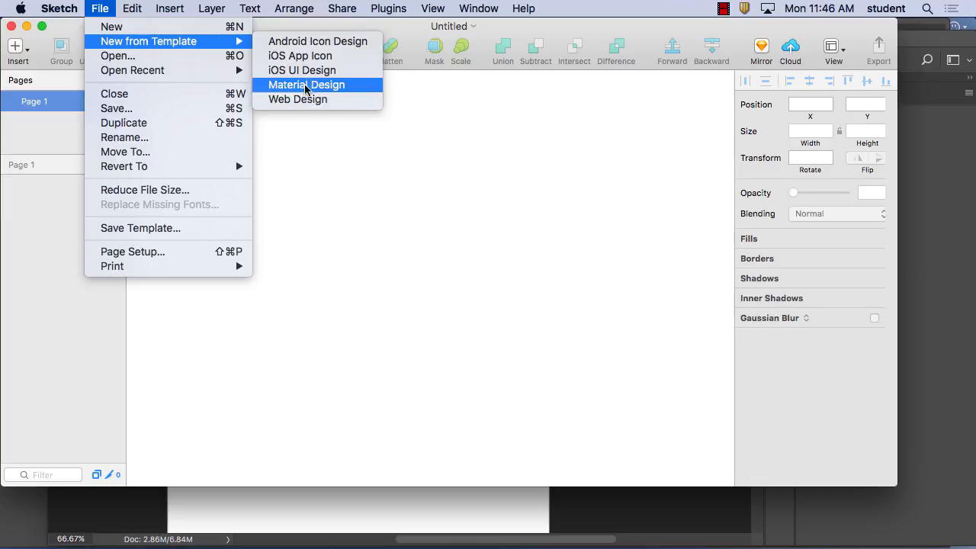
left_click(285, 25)
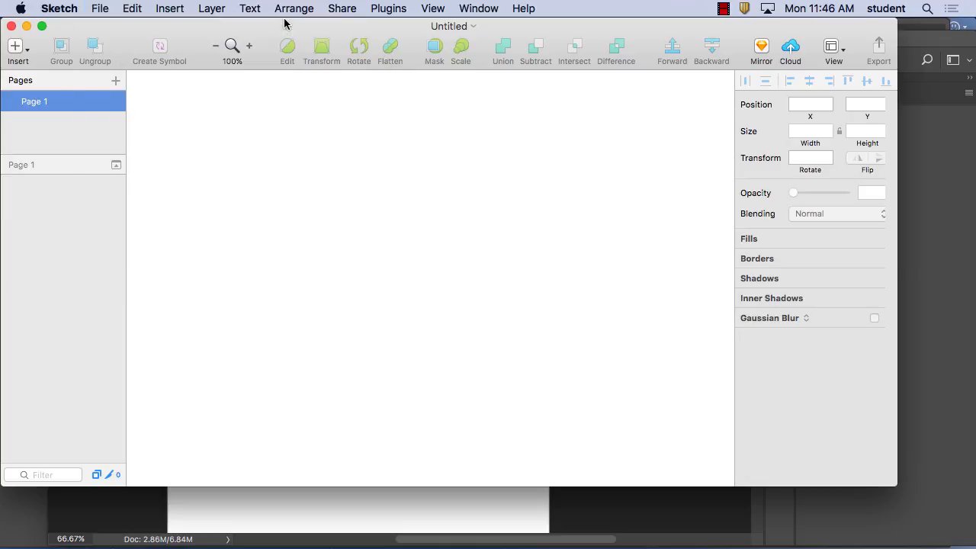
double_click(44, 103)
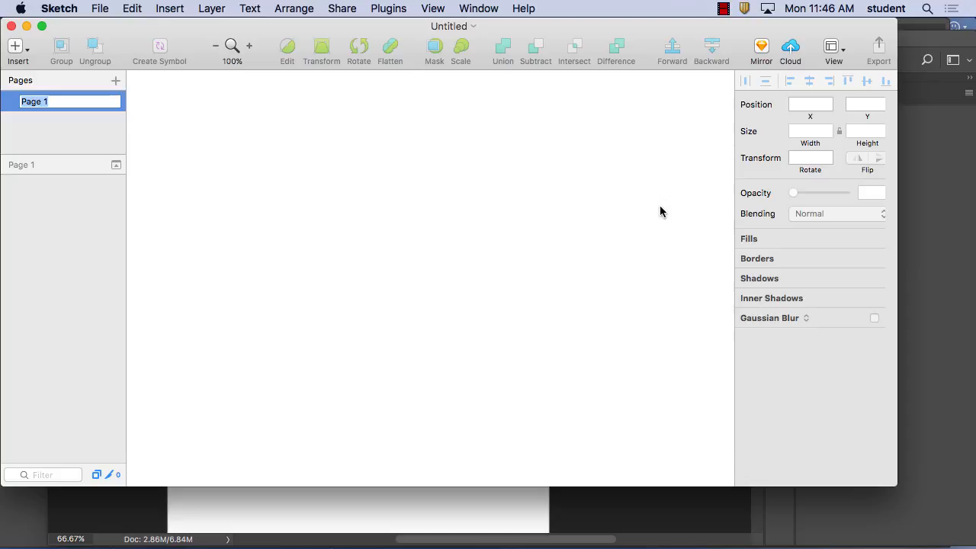
left_click(809, 102)
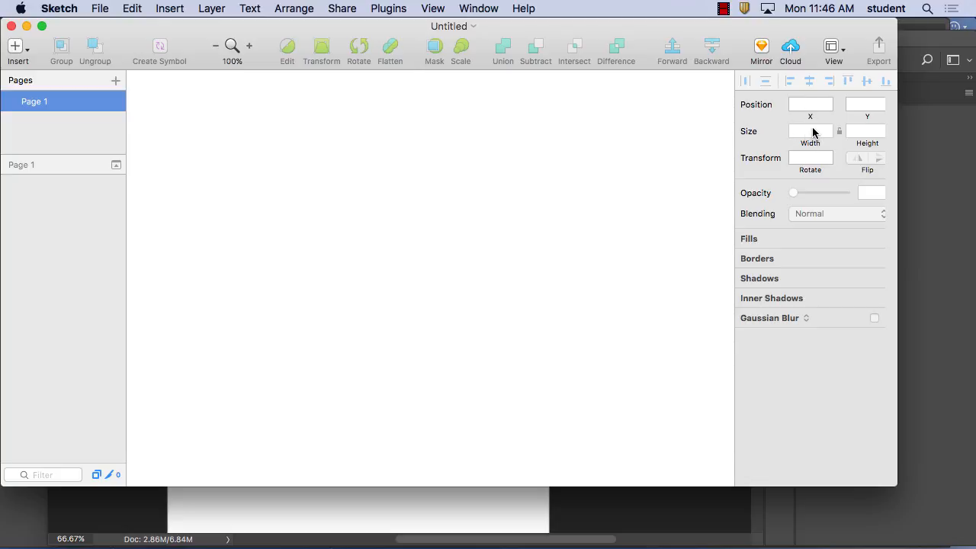
Insert a portrait iPhone SE artboard, 320 × 568, on Page 1 and select it
left_click(25, 49)
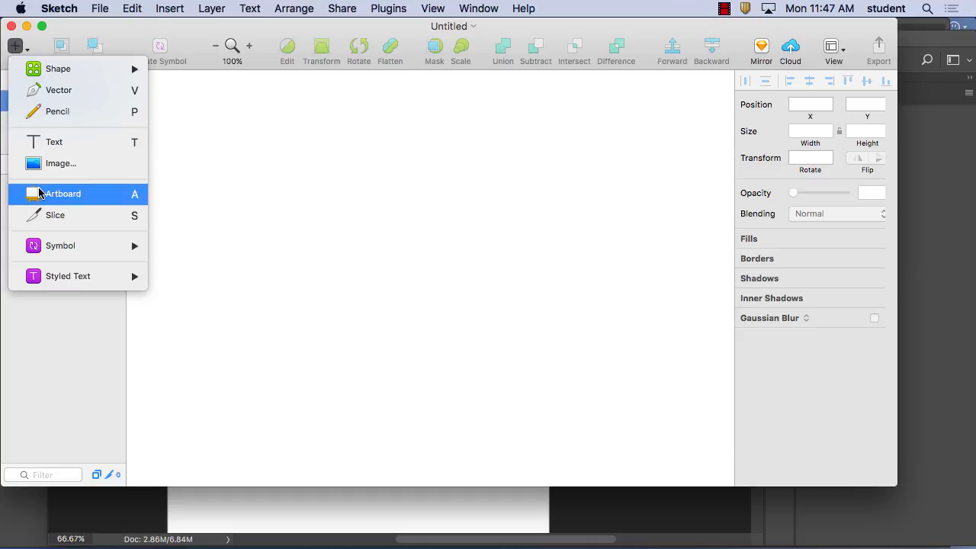
left_click(39, 196)
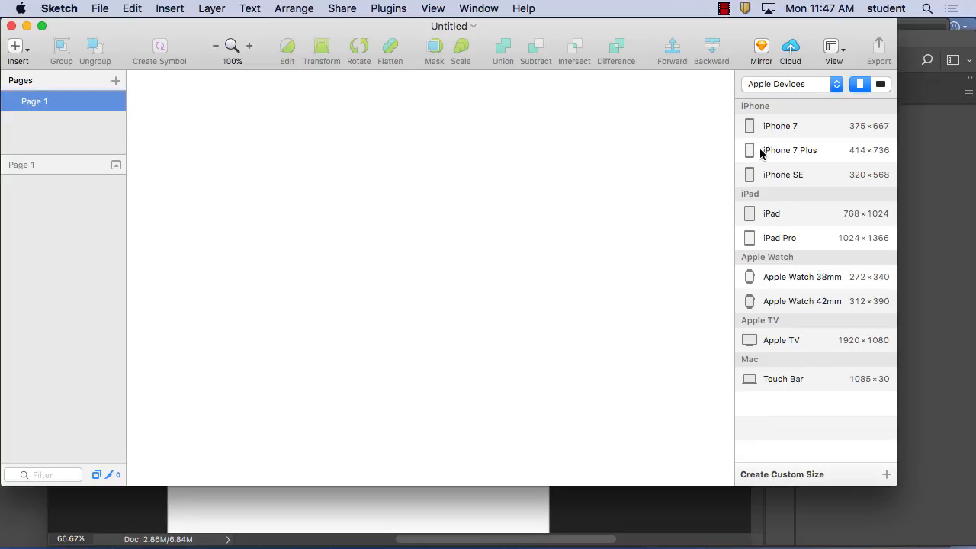
left_click(755, 175)
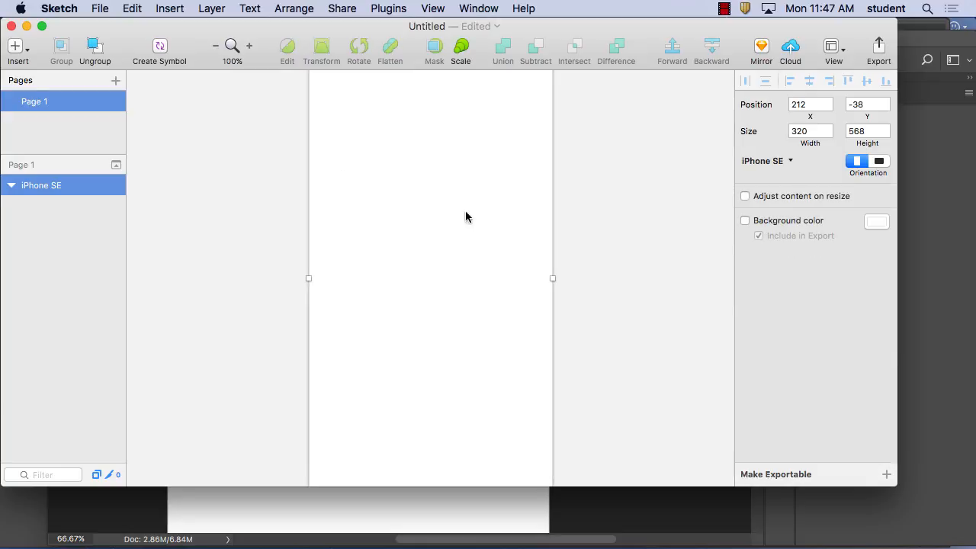
key("super+minus")
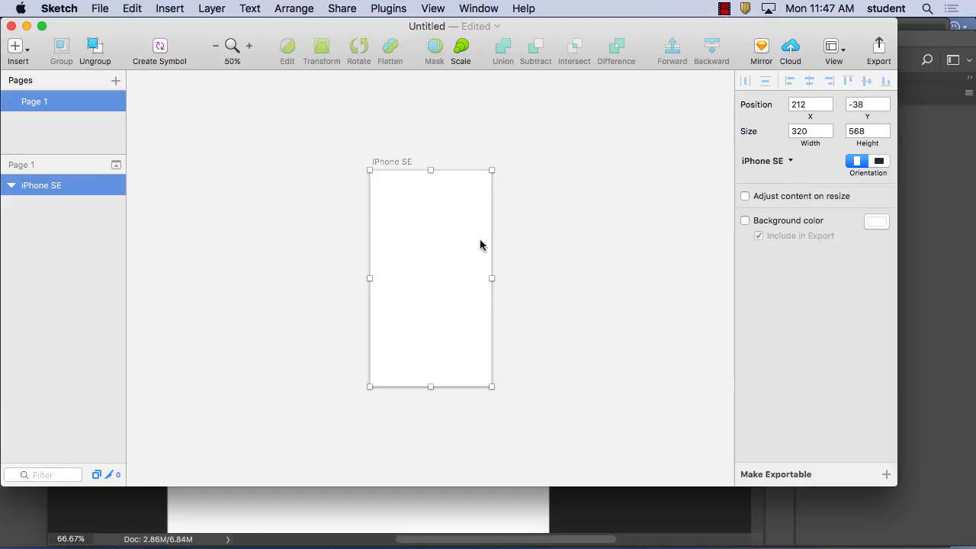
left_click_drag(418, 229, 267, 199)
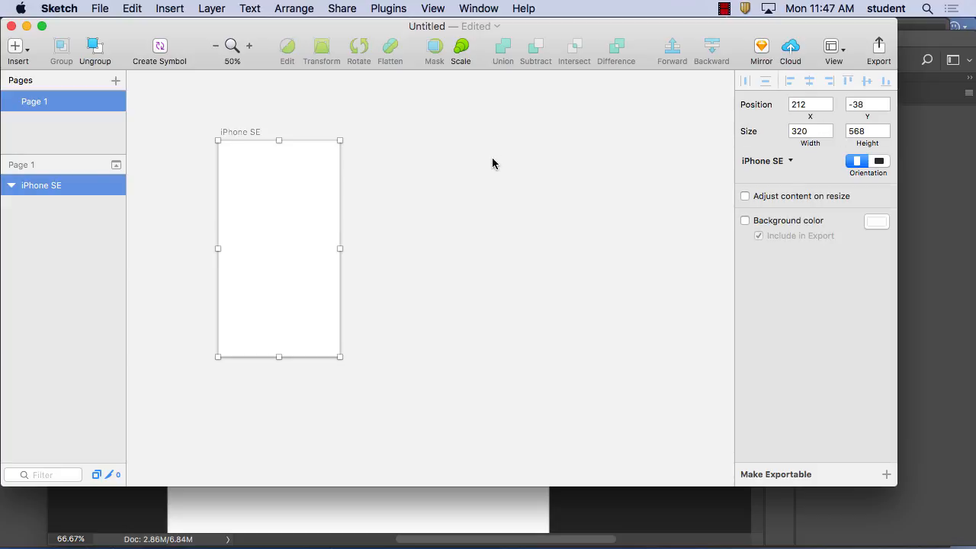
left_click(410, 152)
left_click(291, 180)
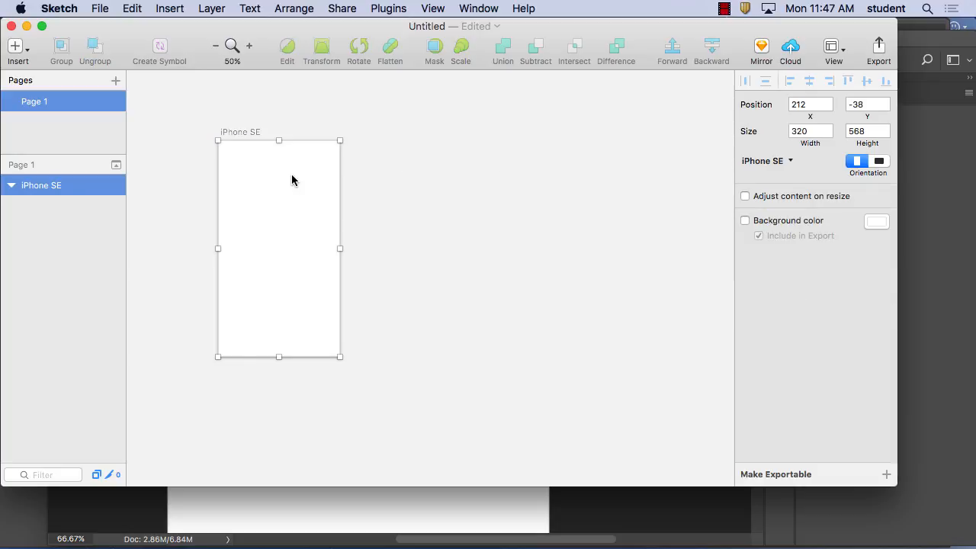
Bring the selected hammer artwork from Illustrator into Sketch by pasting it onto the iPhone SE artboard
left_click(436, 165)
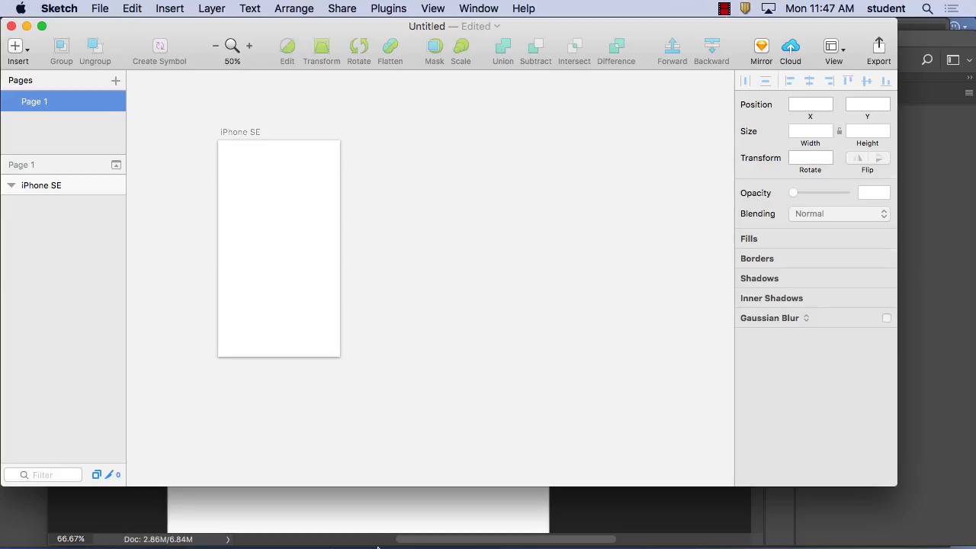
left_click(341, 528)
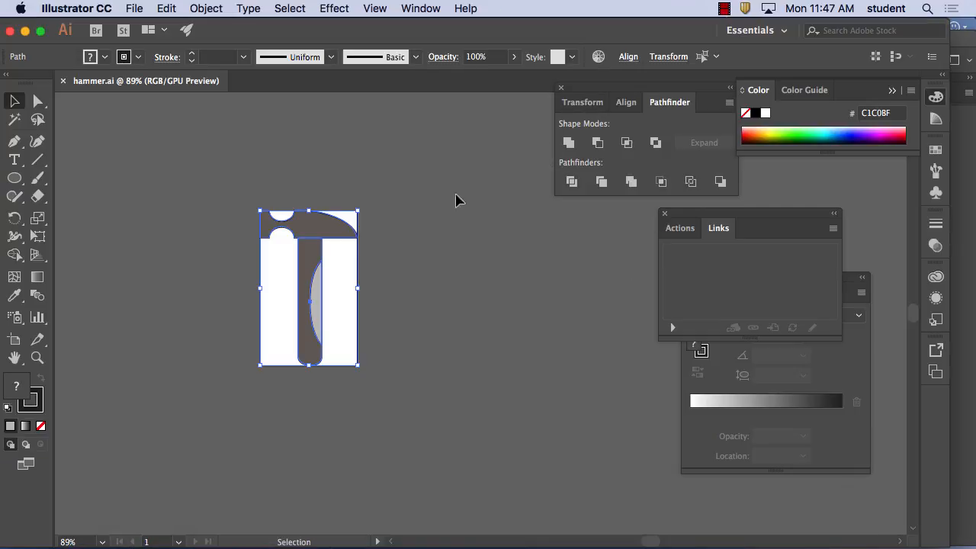
key("v")
key("a")
key("v")
mouse_move(411, 538)
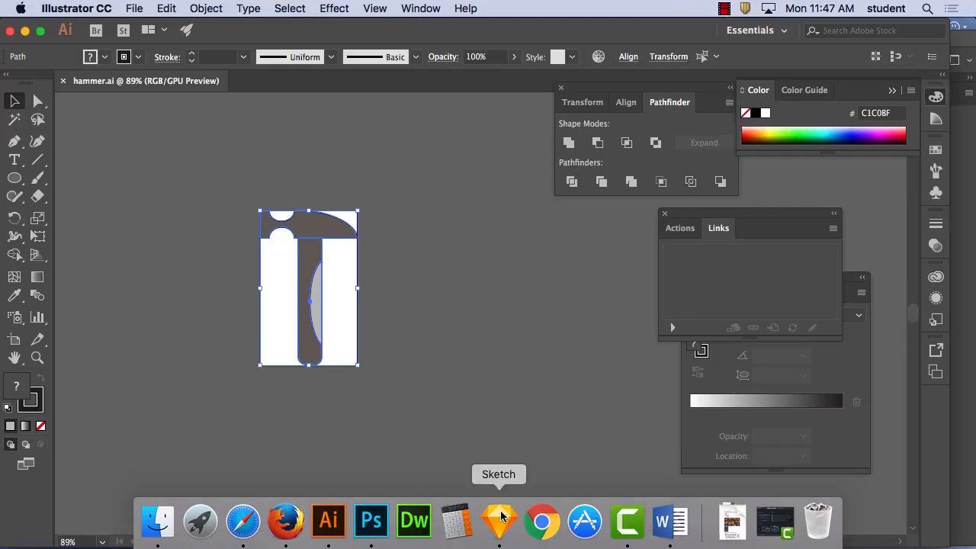
left_click(500, 517)
left_click(136, 8)
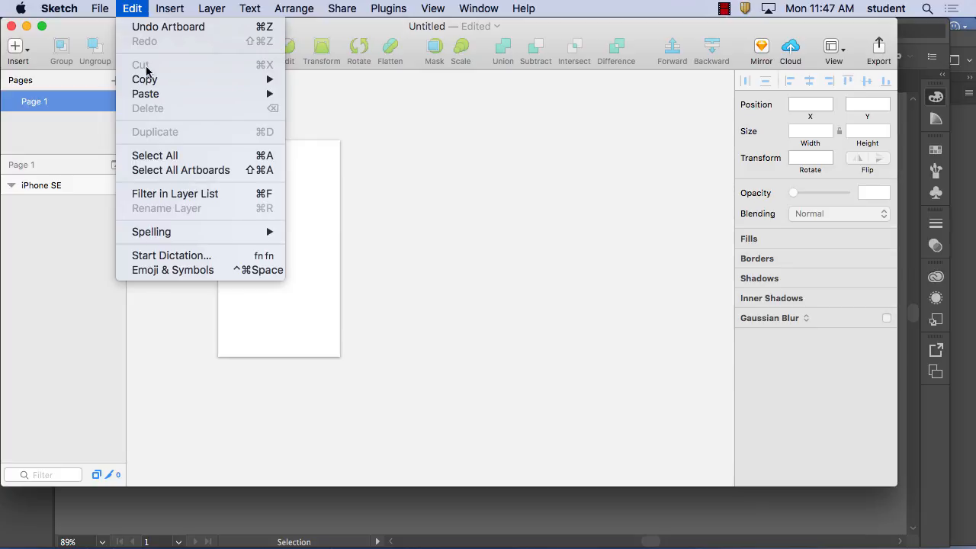
mouse_move(148, 94)
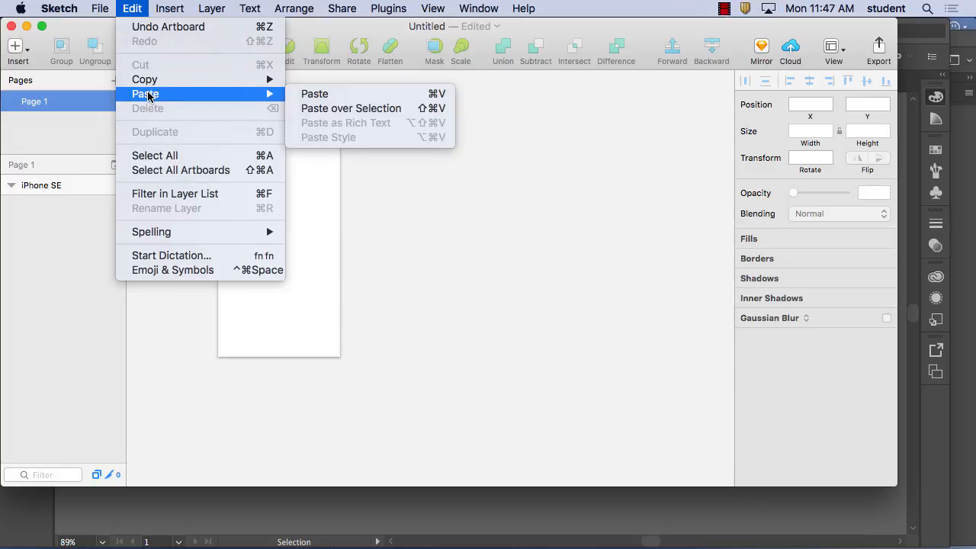
left_click(321, 95)
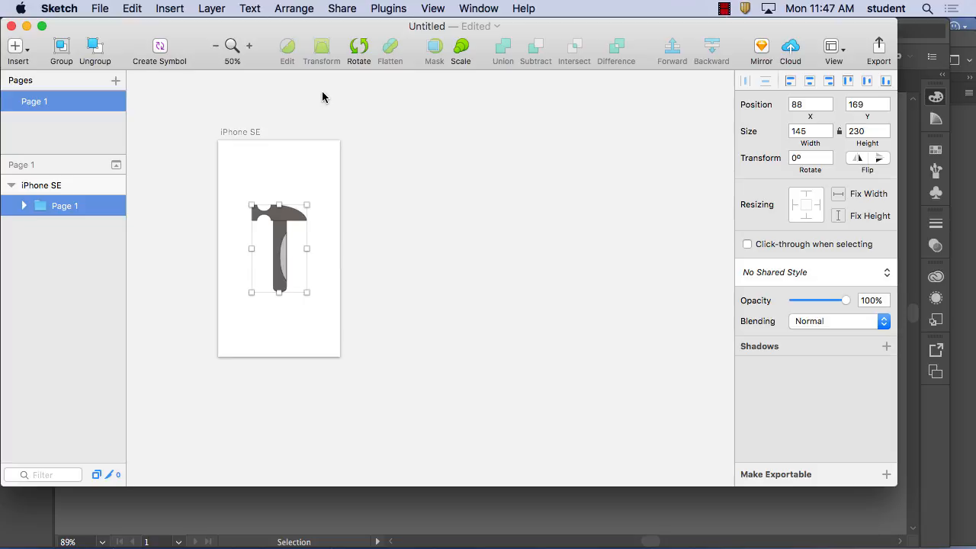
Scale the pasted hammer group down to about 114 × 180 and move it to about X 46, Y 64 on the artboard
left_click(24, 206)
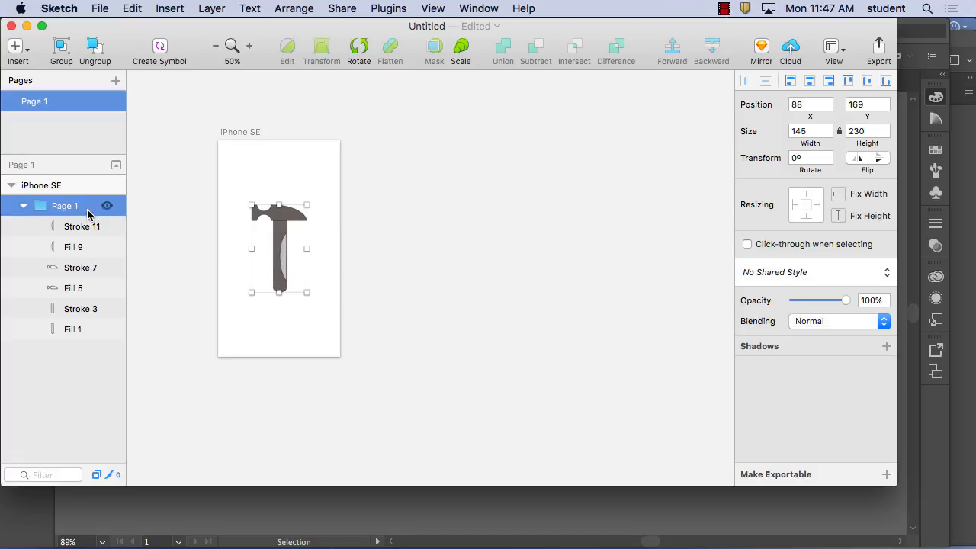
left_click(23, 208)
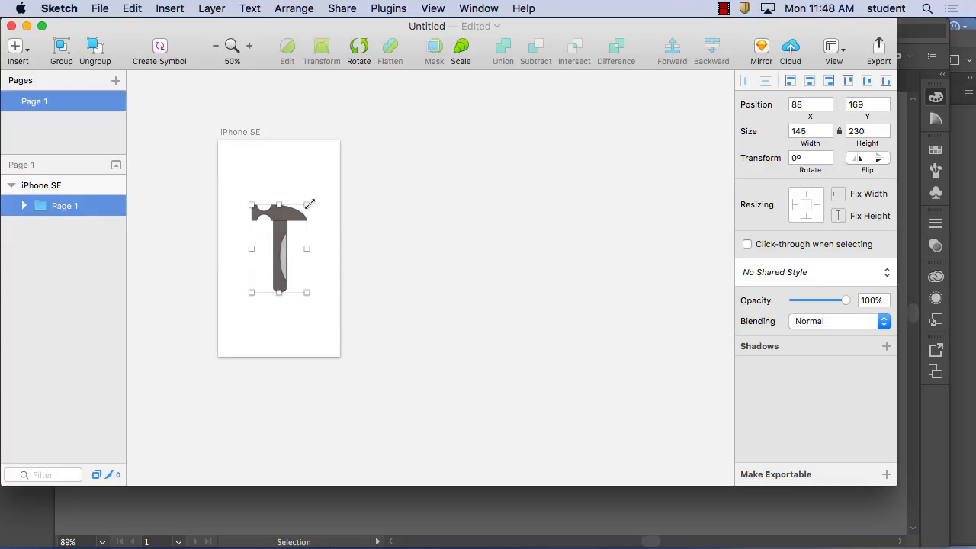
left_click_drag(309, 204, 301, 222)
left_click_drag(272, 253, 489, 285)
key("super+plus")
key("super+plus")
key("super+plus")
left_click_drag(201, 170, 617, 316)
left_click_drag(404, 216, 717, 343)
left_click_drag(364, 190, 664, 402)
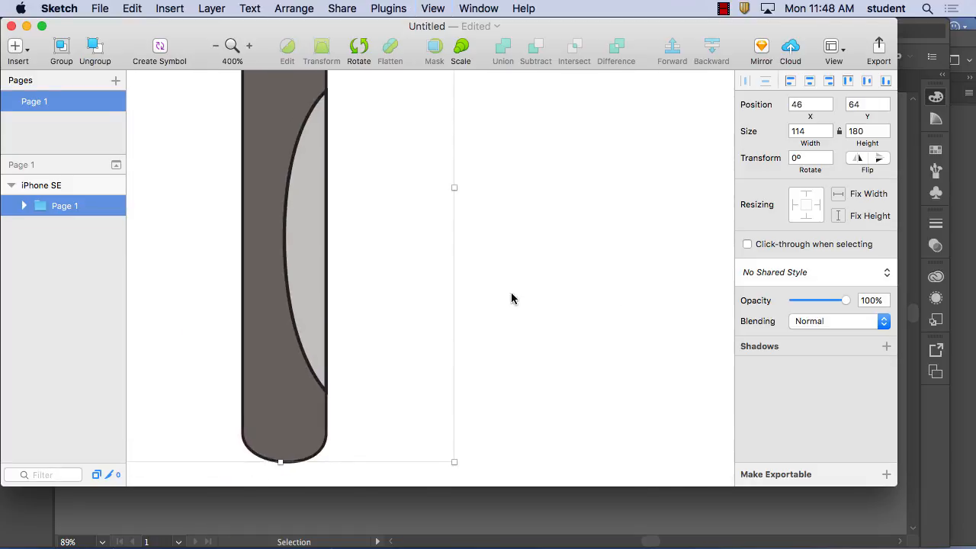
key("super+minus")
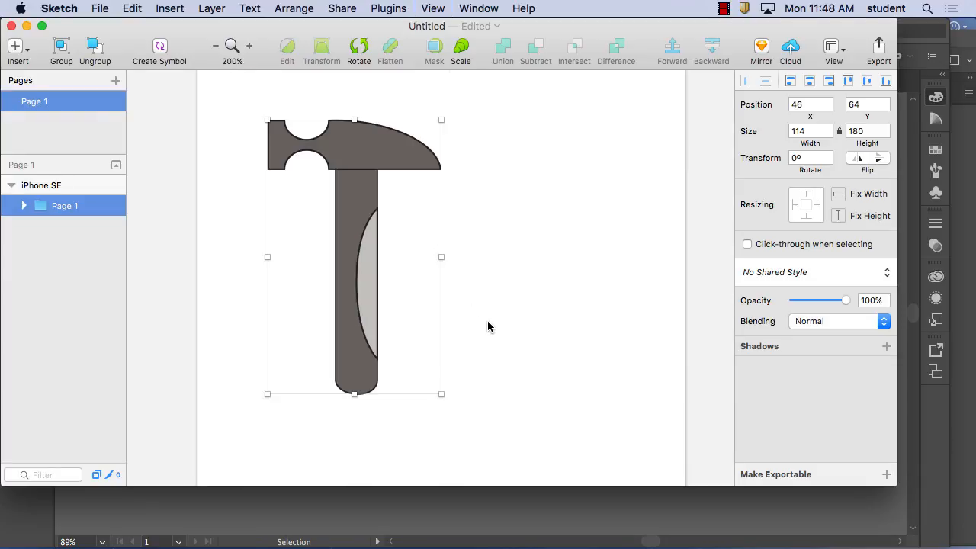
Group the six stroke and fill layers of the pasted artwork and name the new group hammer
left_click(25, 206)
left_click(76, 226)
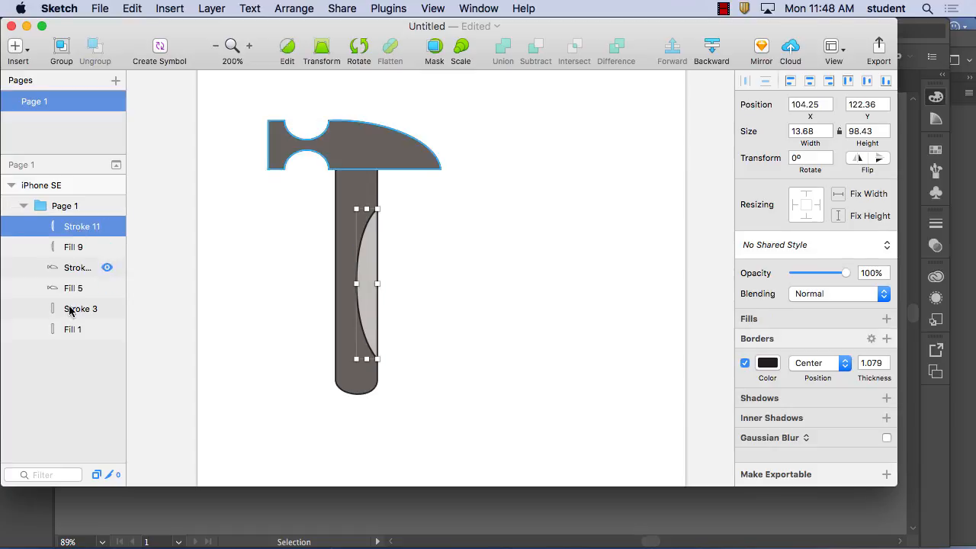
left_click(74, 331, "shift")
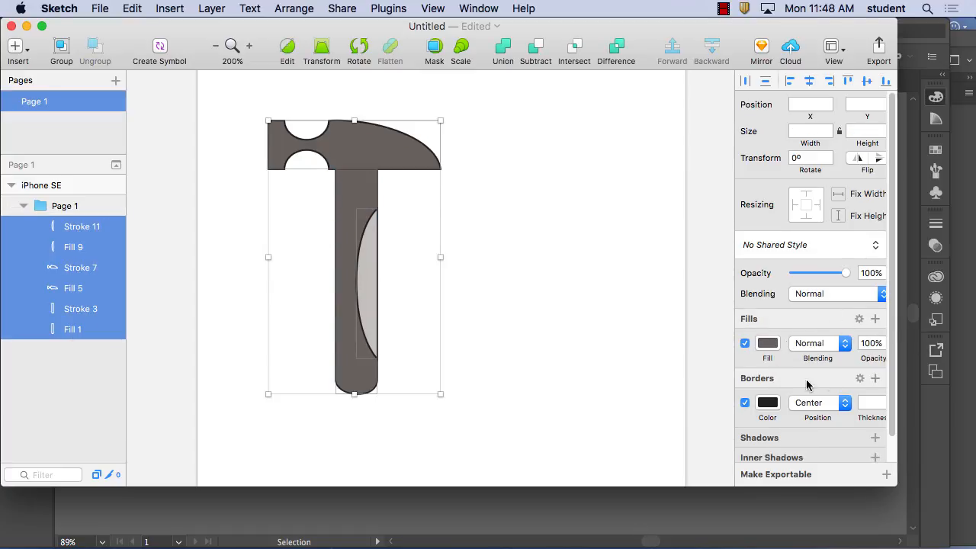
right_click(76, 328)
scroll(130, 499, "down", 5)
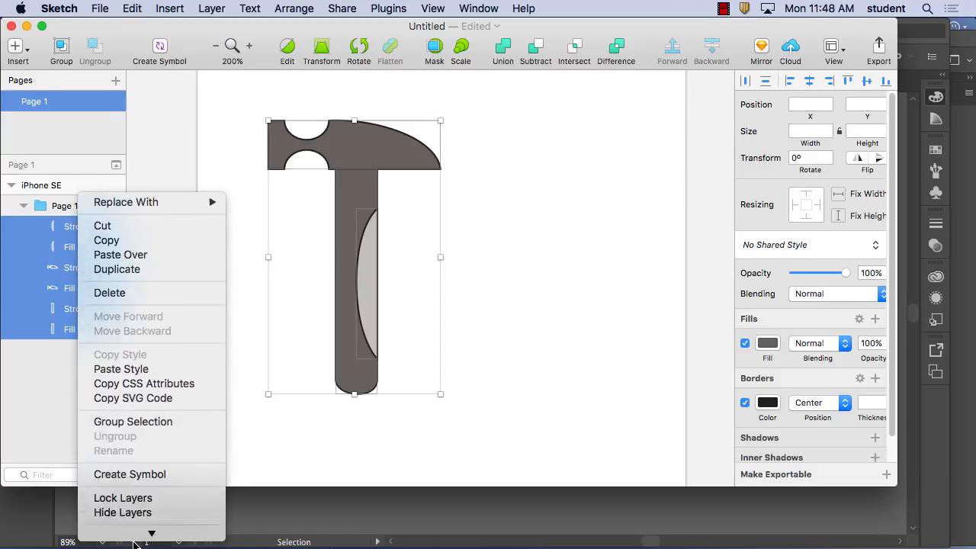
left_click(144, 355)
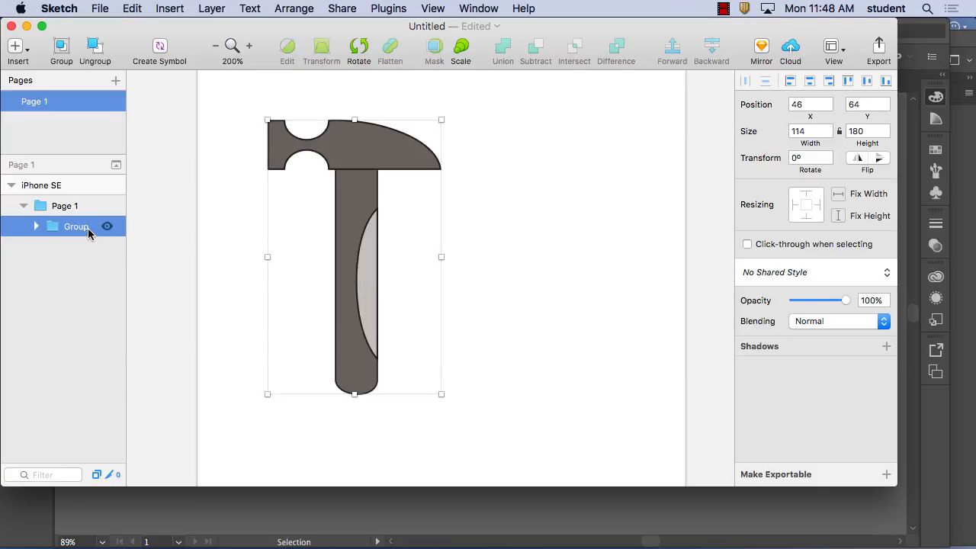
double_click(89, 228)
type("hamm")
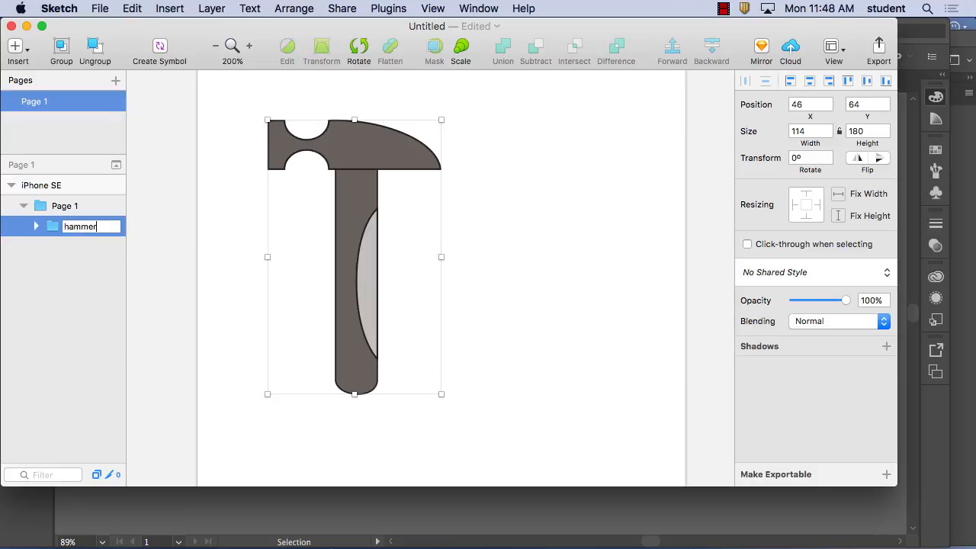
type("er")
left_click(114, 275)
Add a pink D1A1A1 fill to the hammer head's Stroke 7 layer, collapse the hammer group and deselect
left_click(36, 226)
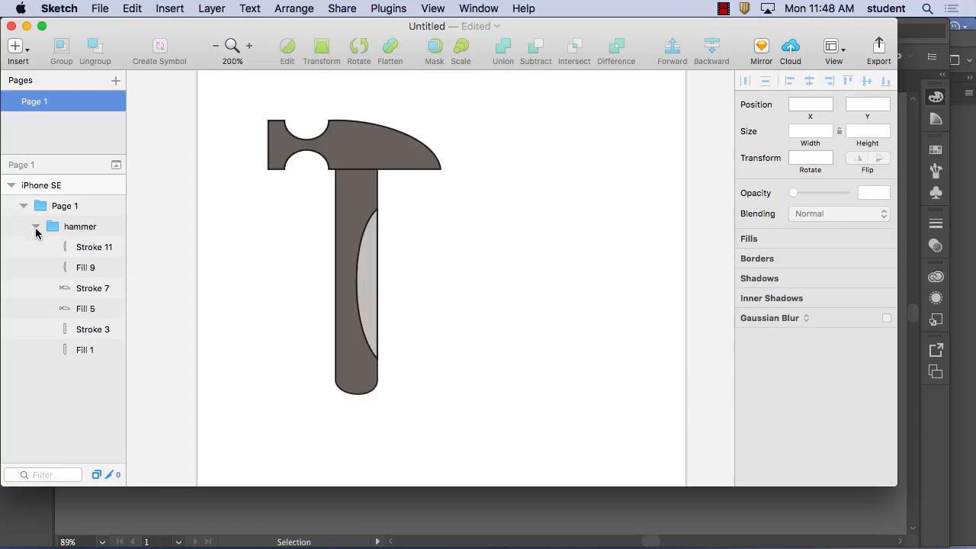
left_click(85, 294)
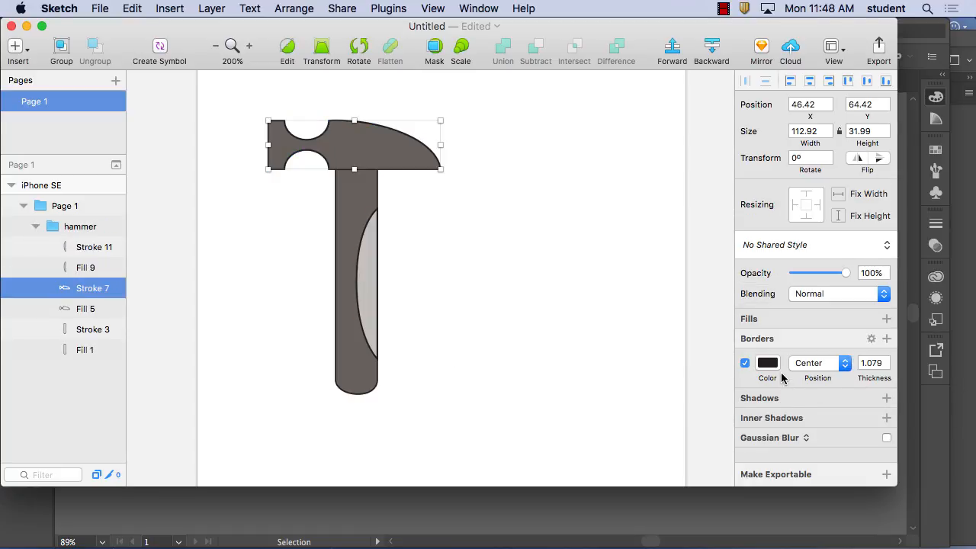
left_click(886, 322)
mouse_move(800, 406)
left_mouse_down()
mouse_move(778, 420)
mouse_move(810, 413)
mouse_move(806, 394)
mouse_move(789, 414)
mouse_move(758, 414)
mouse_move(789, 408)
mouse_move(785, 451)
mouse_move(761, 432)
mouse_move(782, 381)
mouse_move(802, 418)
mouse_move(775, 398)
left_mouse_up()
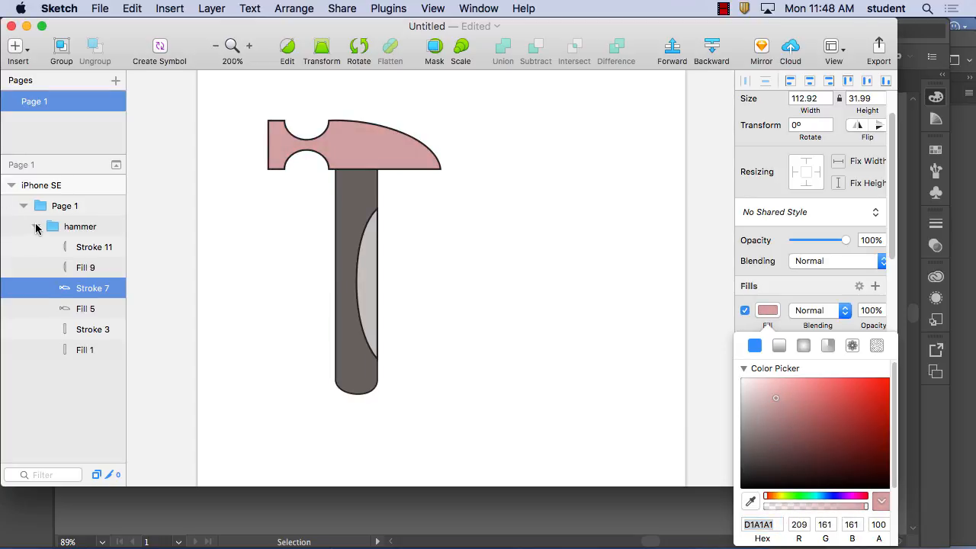
left_click(35, 227)
left_click(210, 228)
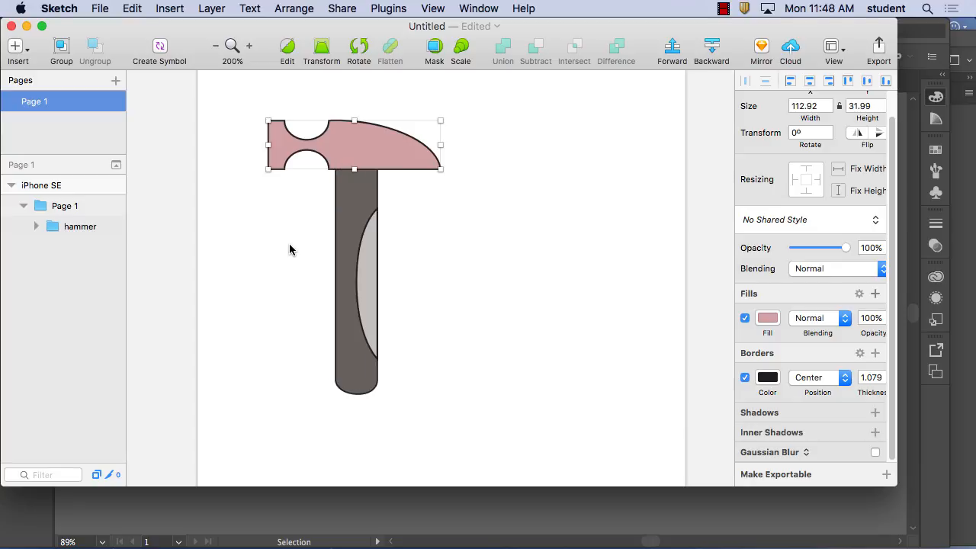
left_click(461, 205)
Scale the hammer group down to about 85 × 135, move it near the artboard's upper-left corner and deselect it
left_click(64, 225)
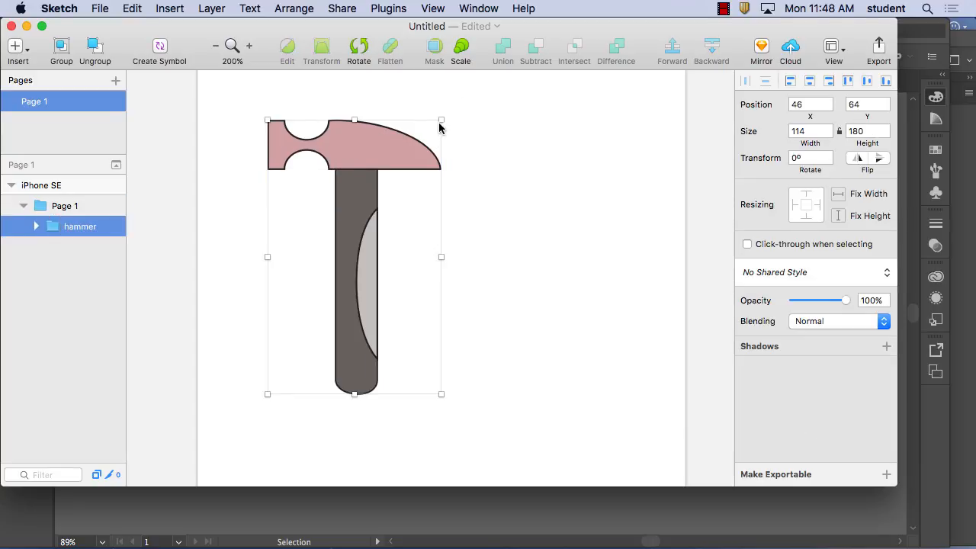
left_click_drag(439, 123, 406, 192)
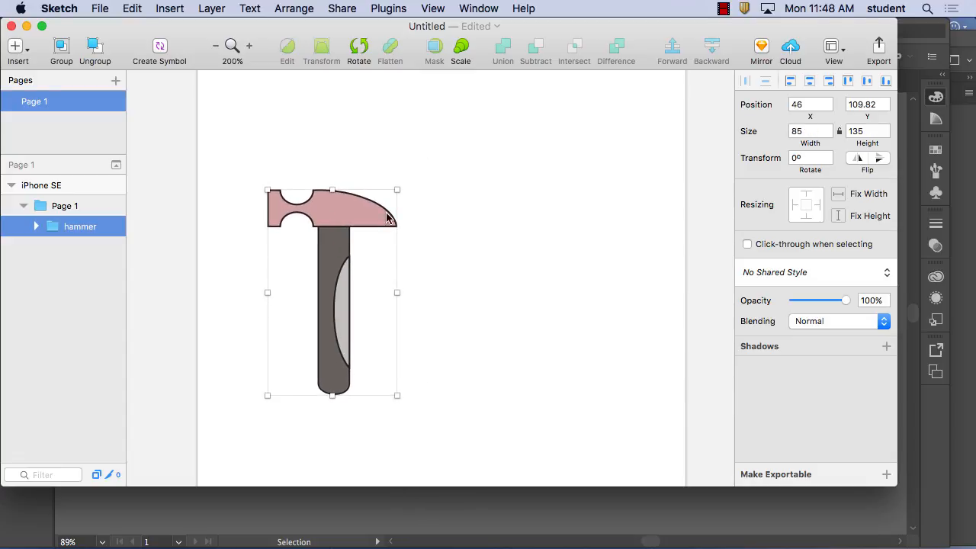
left_click_drag(350, 247, 317, 146)
left_click(484, 172)
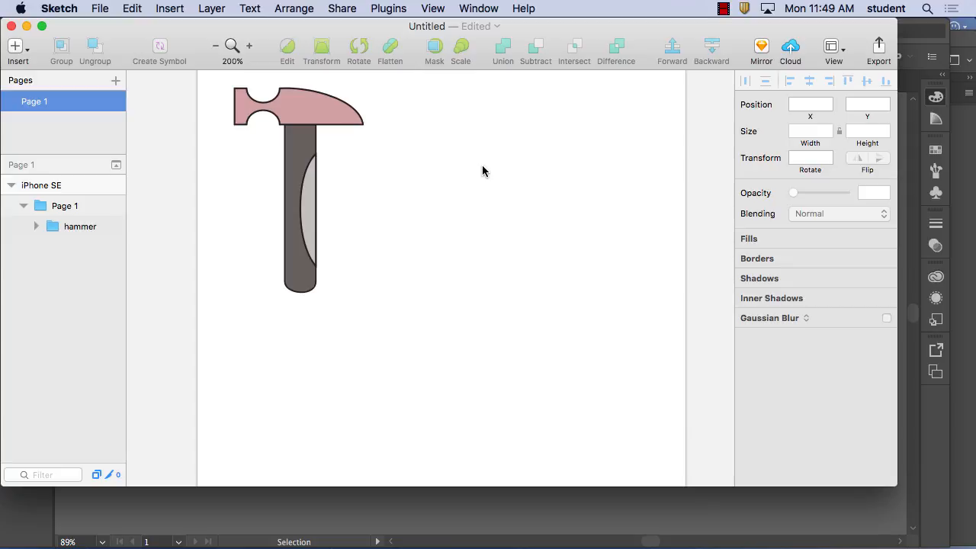
Examine the options for inserting content and which file types the image picker accepts, cancelling without inserting a file
left_click(102, 7)
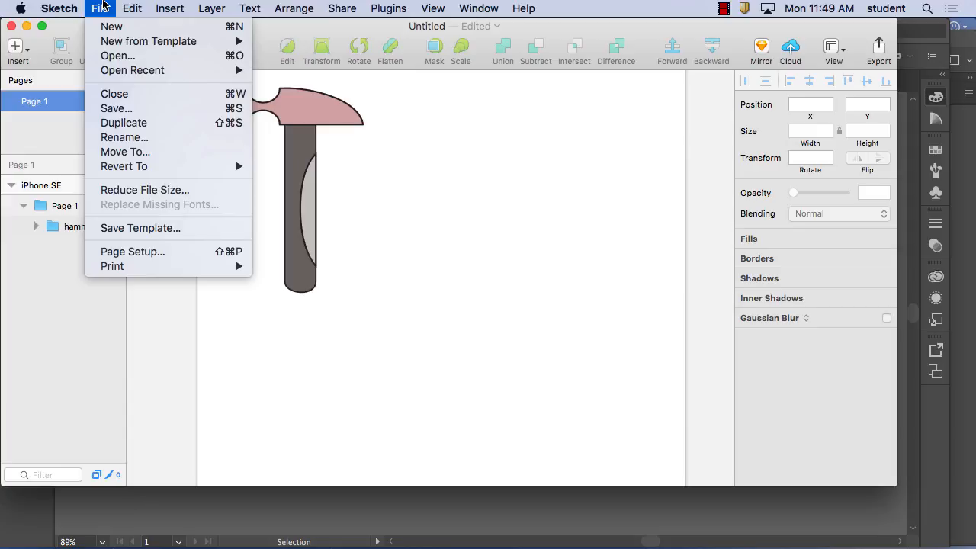
mouse_move(141, 4)
mouse_move(97, 3)
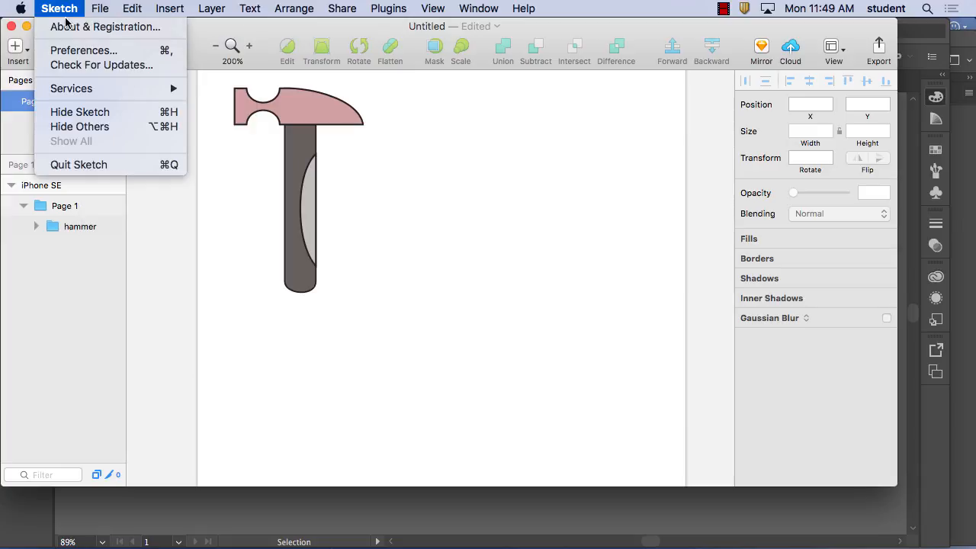
left_click(44, 61)
left_click(18, 47)
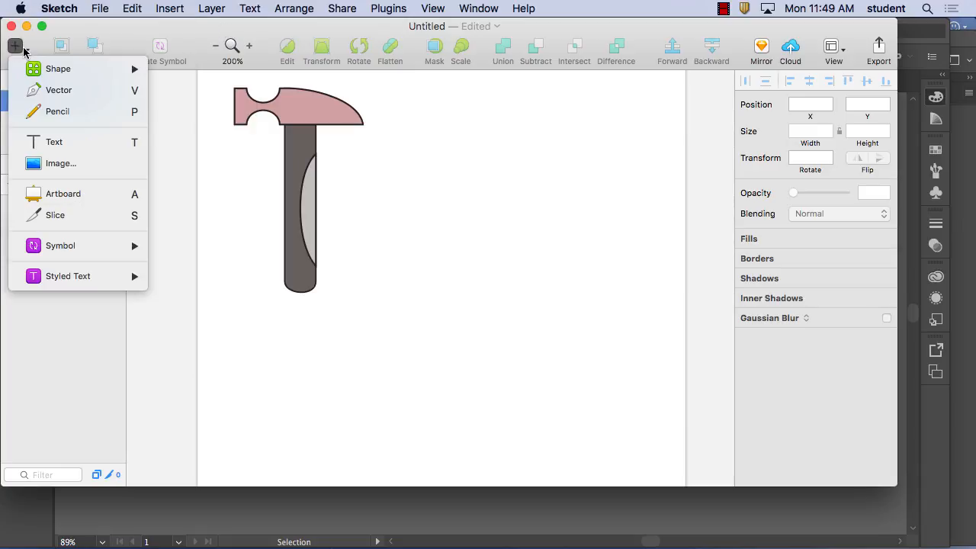
left_click(64, 91)
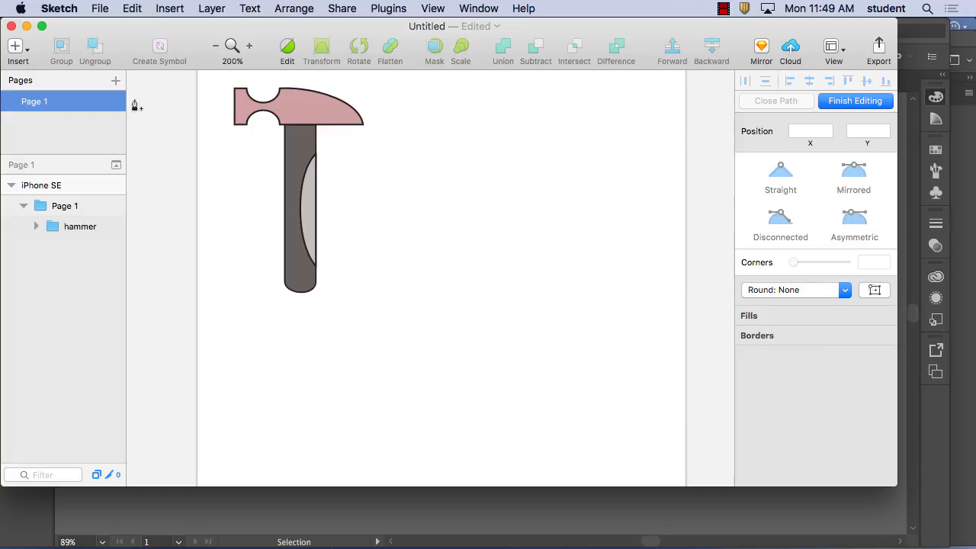
left_click(16, 45)
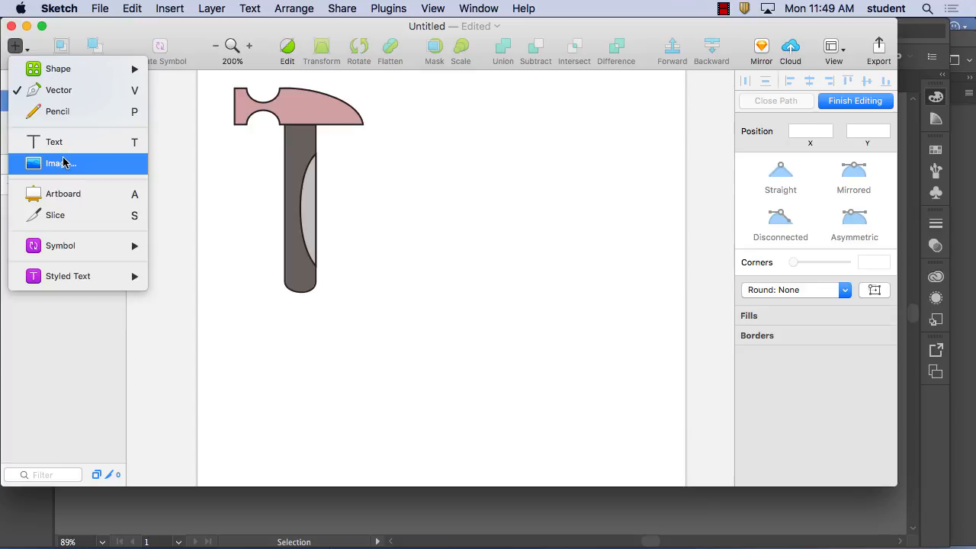
left_click(64, 163)
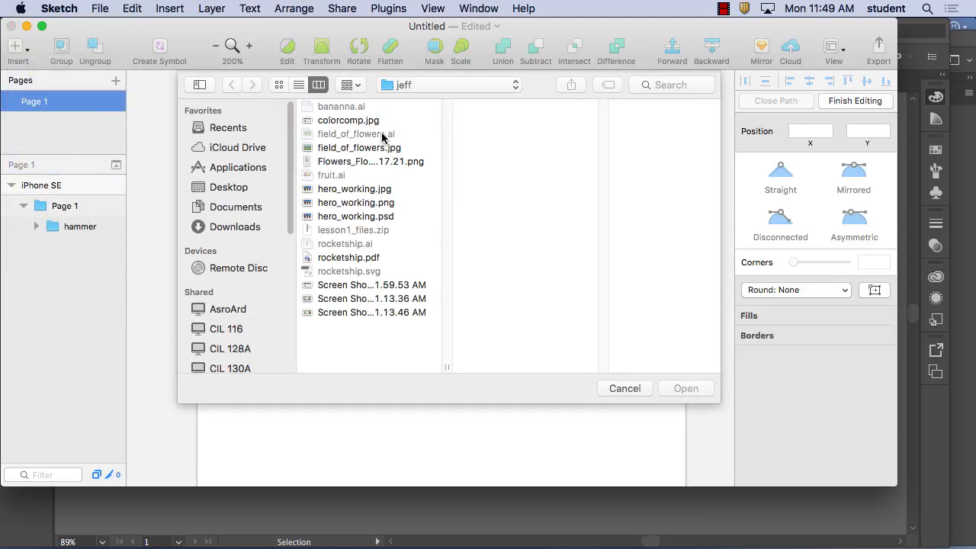
left_click(625, 389)
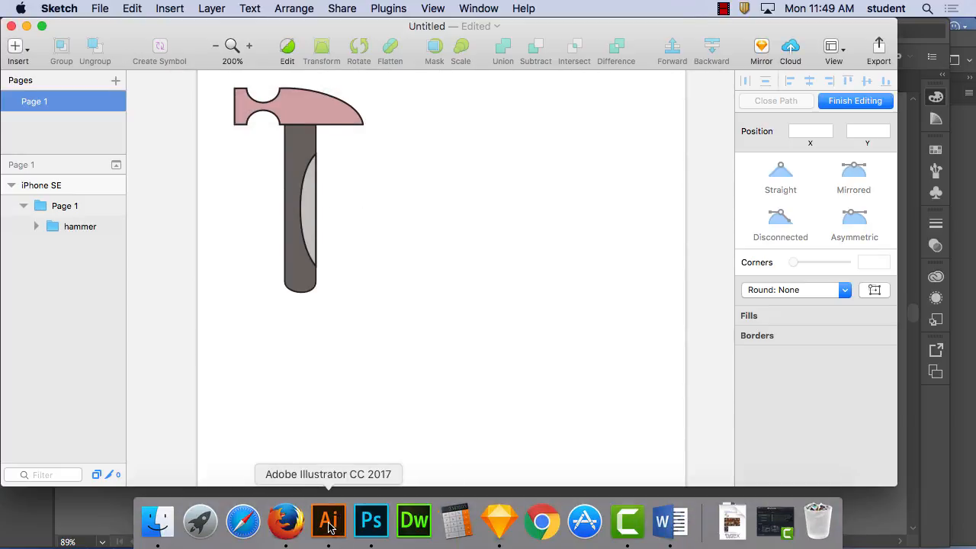
Switch to Illustrator and save the hammer artwork on the Desktop as hammer.svg in SVG format, using the SVG 1.1 profile
left_click(328, 522)
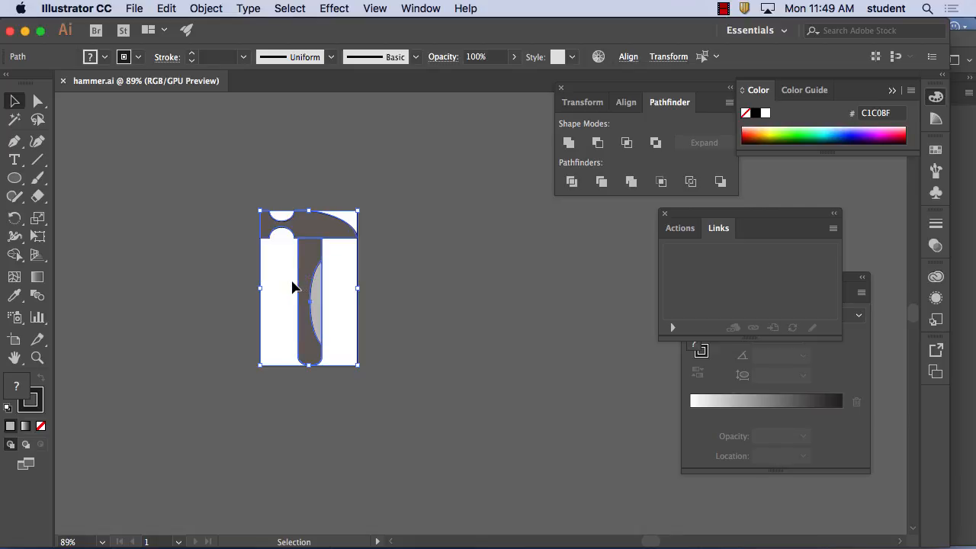
left_click(134, 7)
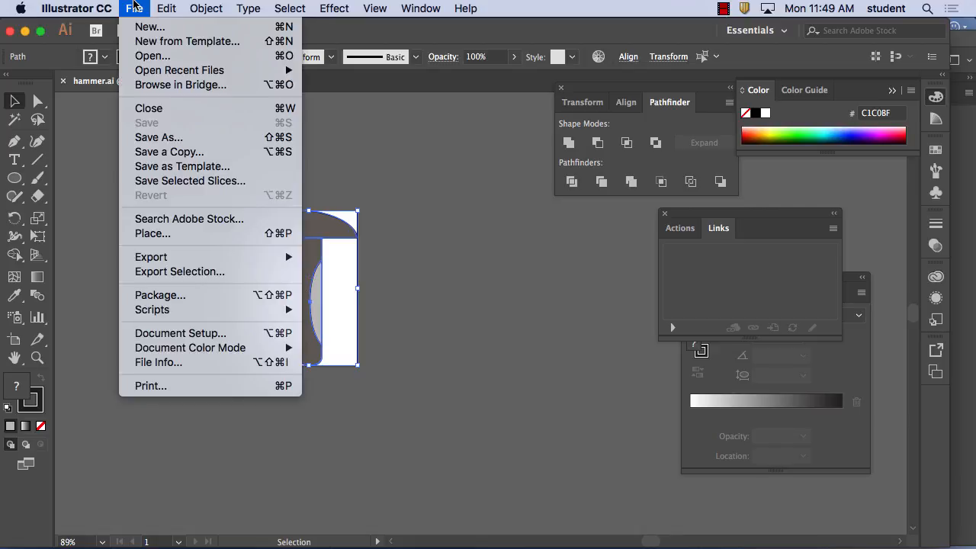
left_click(182, 139)
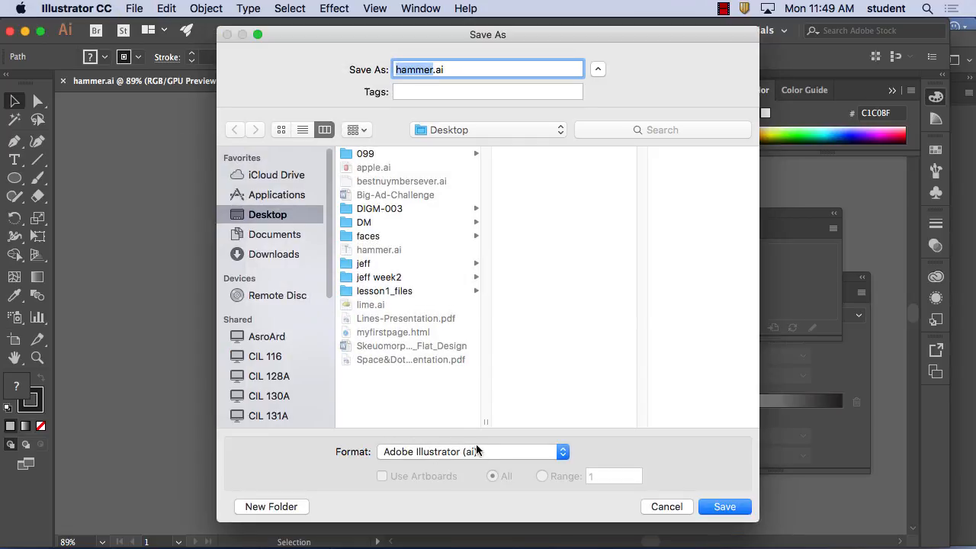
left_click(479, 453)
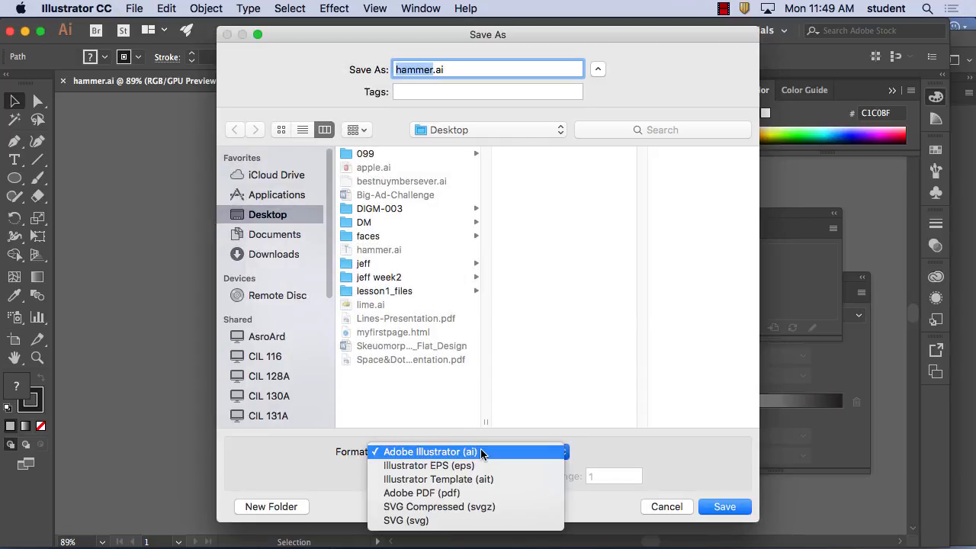
left_click(462, 522)
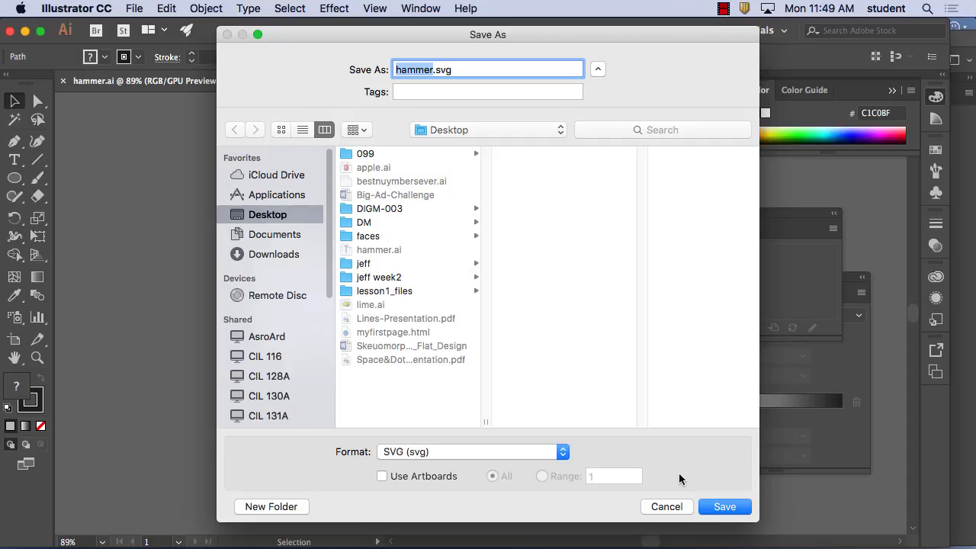
left_click(730, 507)
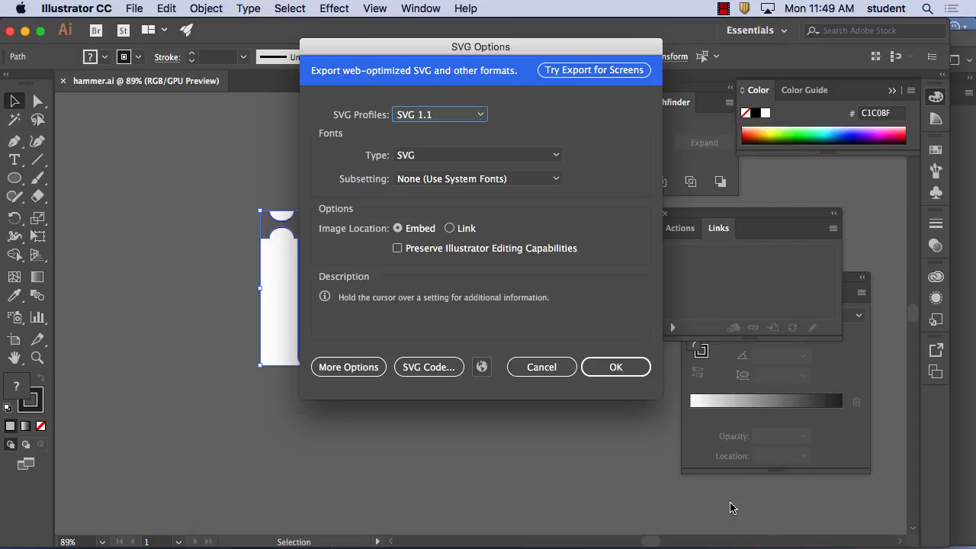
left_click(625, 372)
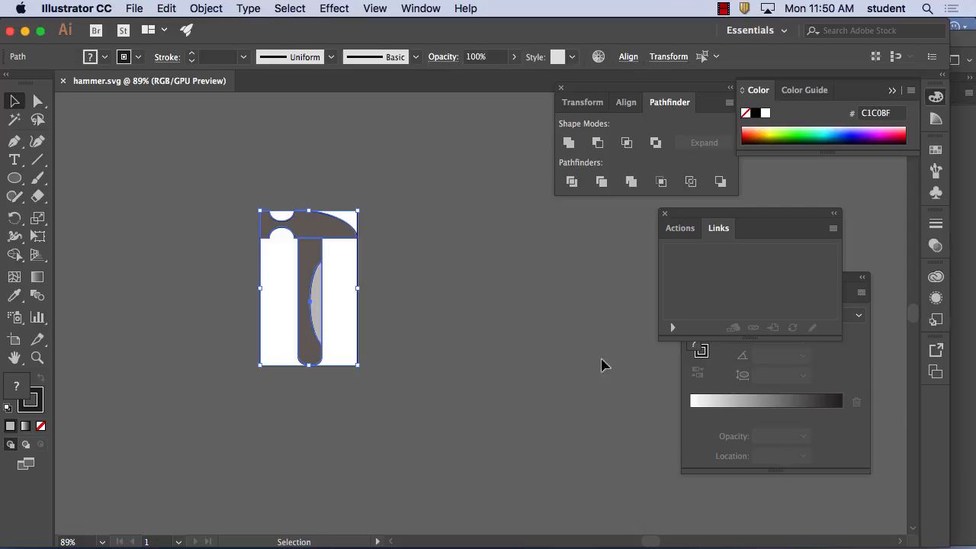
Switch to Sketch and check whether its image picker accepts SVG files, cancelling without inserting one
mouse_move(383, 548)
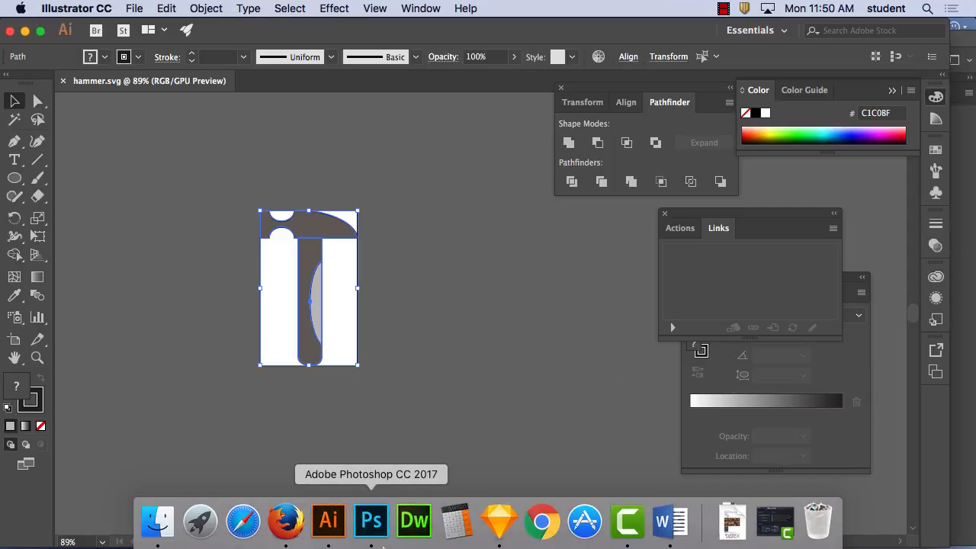
left_click(497, 523)
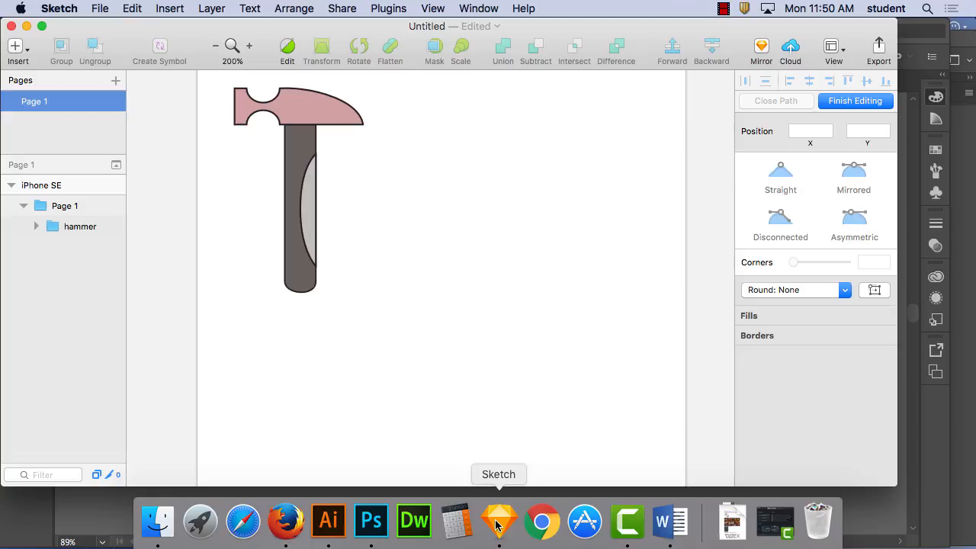
left_click(101, 9)
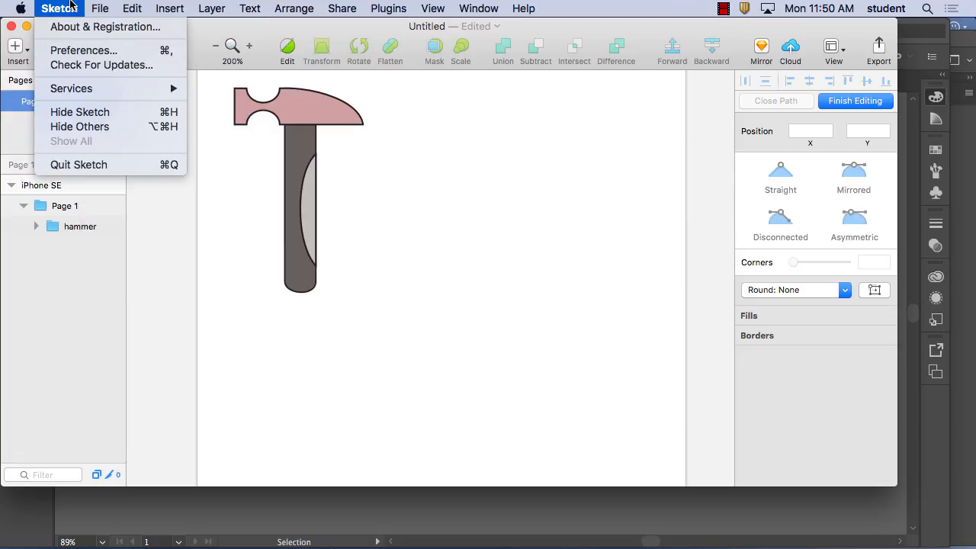
left_click(66, 5)
left_click(24, 50)
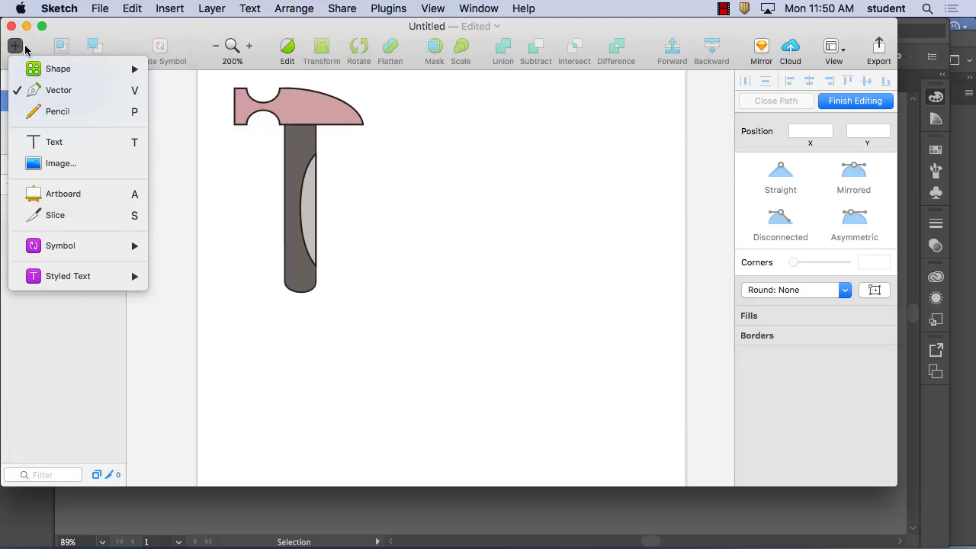
left_click(66, 168)
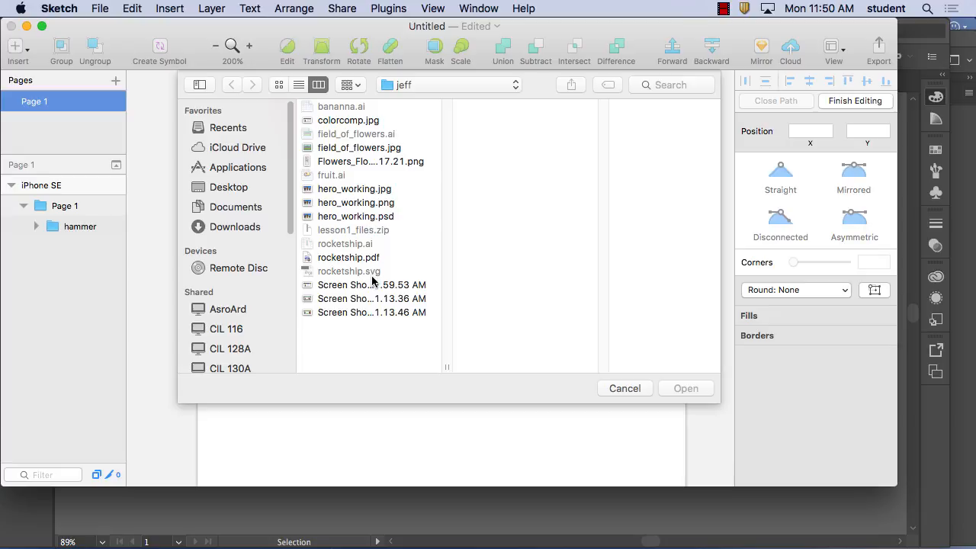
left_click(622, 388)
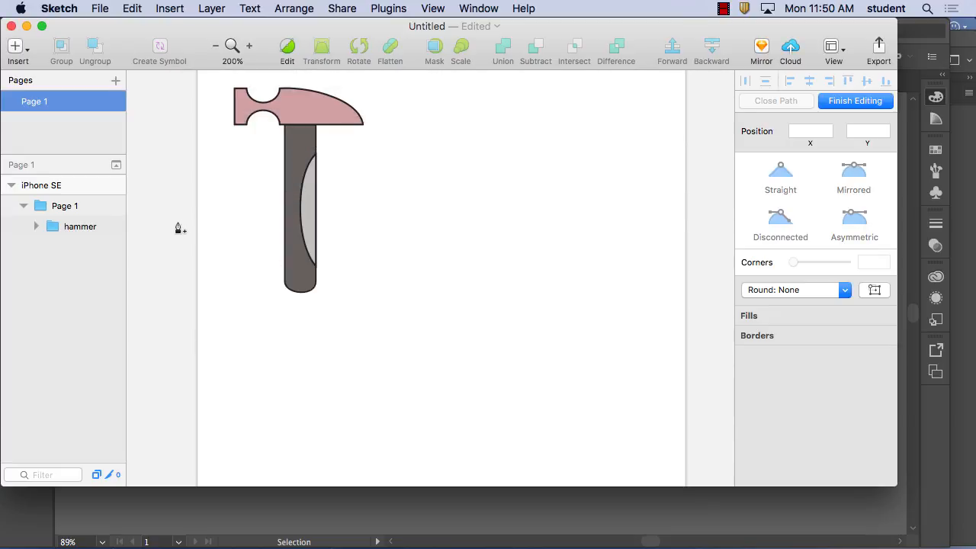
Search the file, editing, layer, sharing and window commands for a way to import vector artwork
left_click(67, 208)
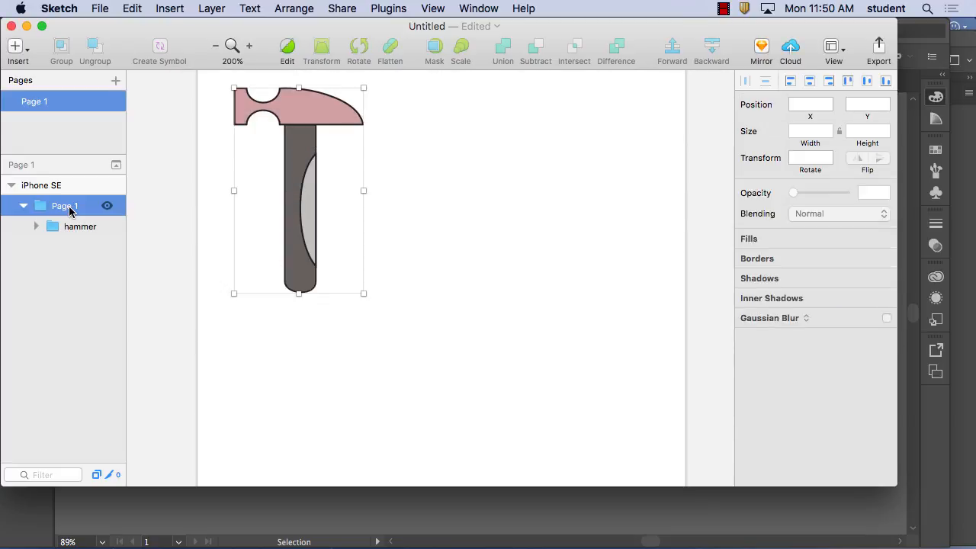
left_click(81, 277)
left_click(103, 7)
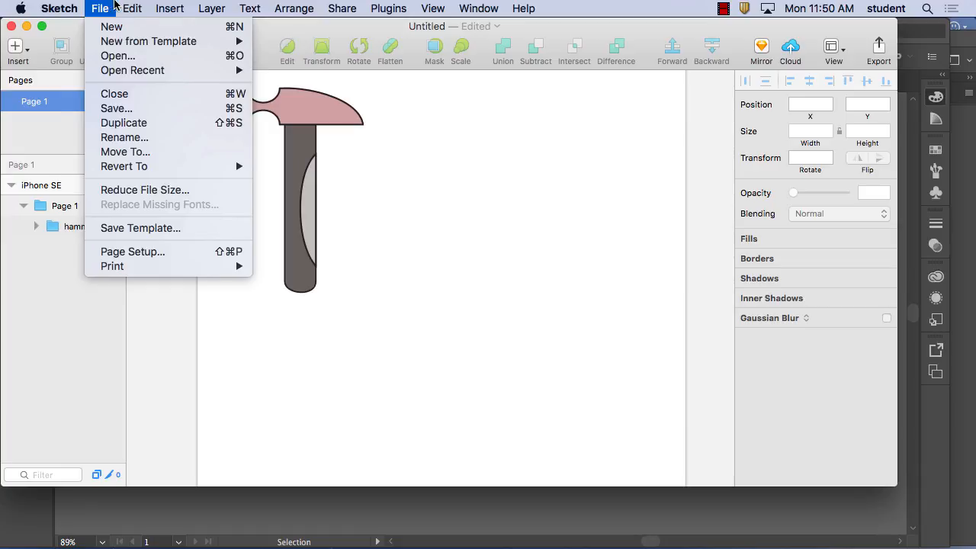
mouse_move(130, 7)
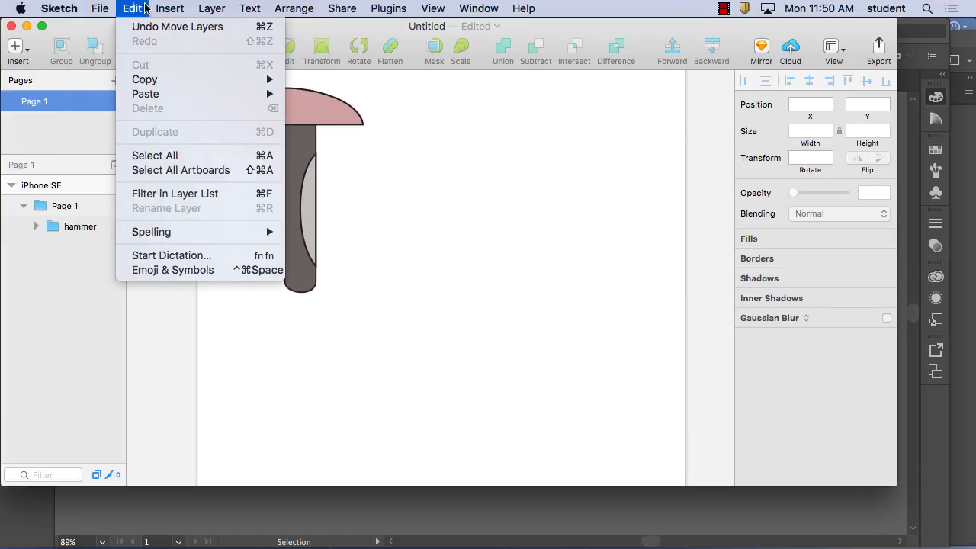
mouse_move(171, 8)
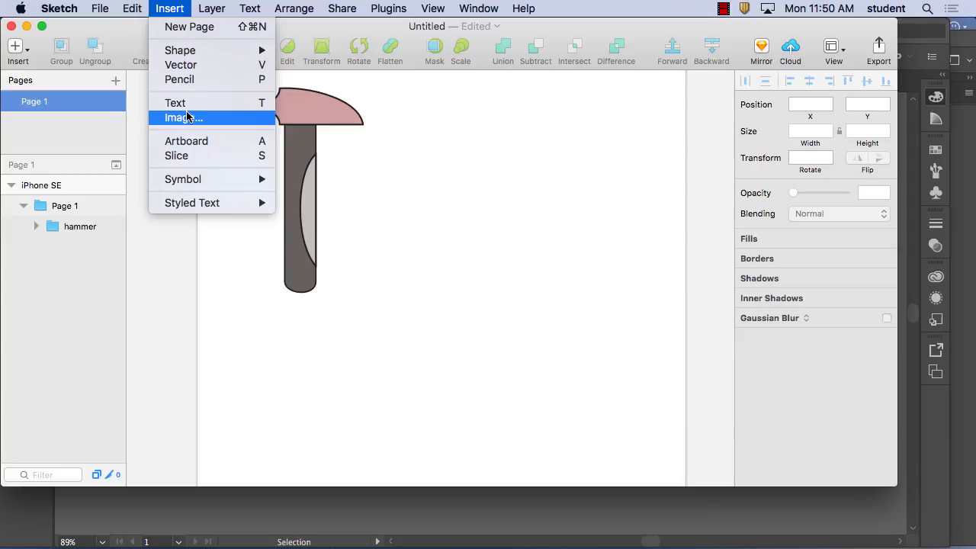
mouse_move(199, 181)
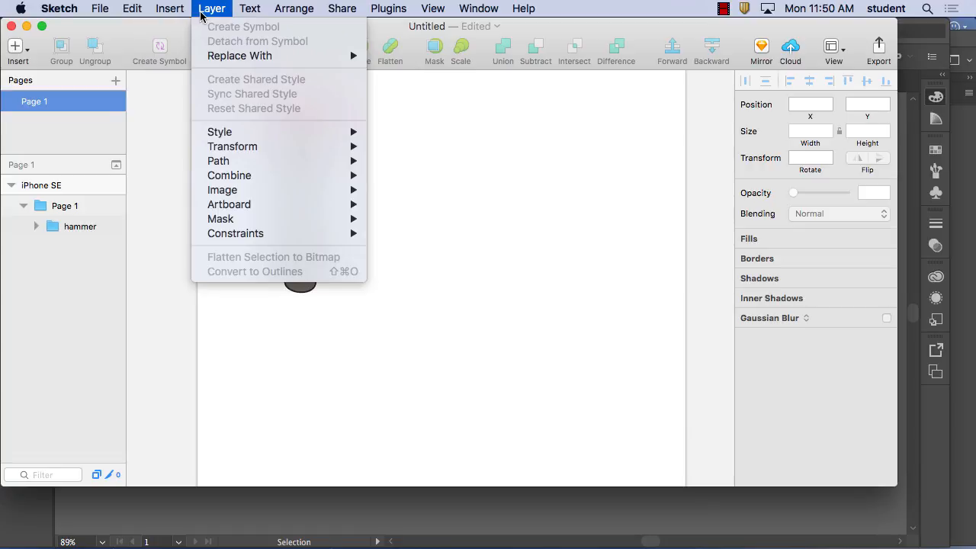
mouse_move(347, 11)
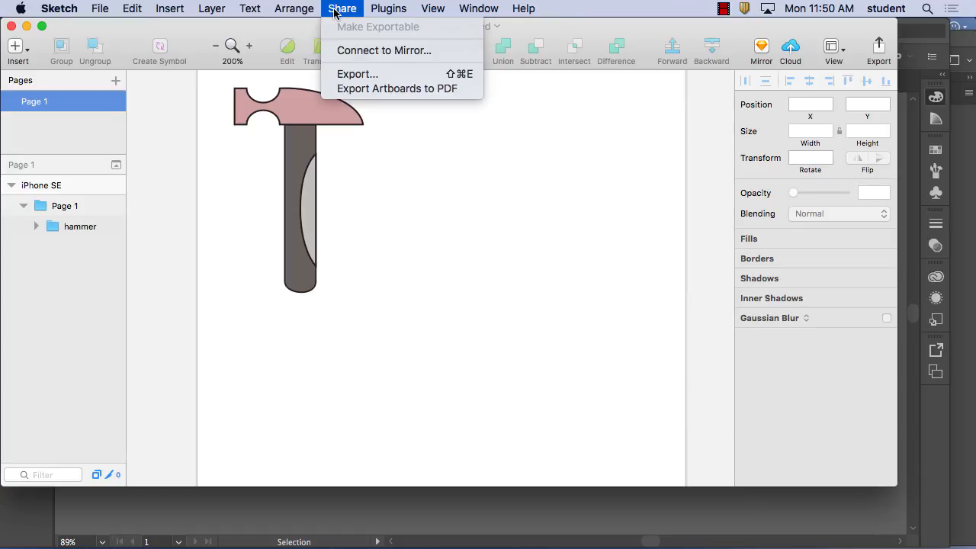
mouse_move(385, 12)
mouse_move(485, 11)
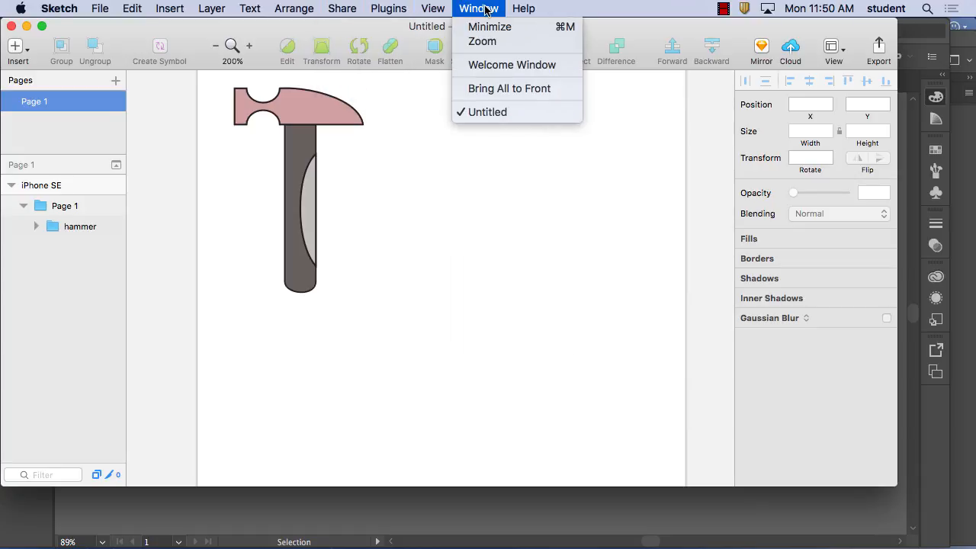
Recheck the insertable content types and the files the image picker accepts, cancelling without choosing an image
mouse_move(107, 12)
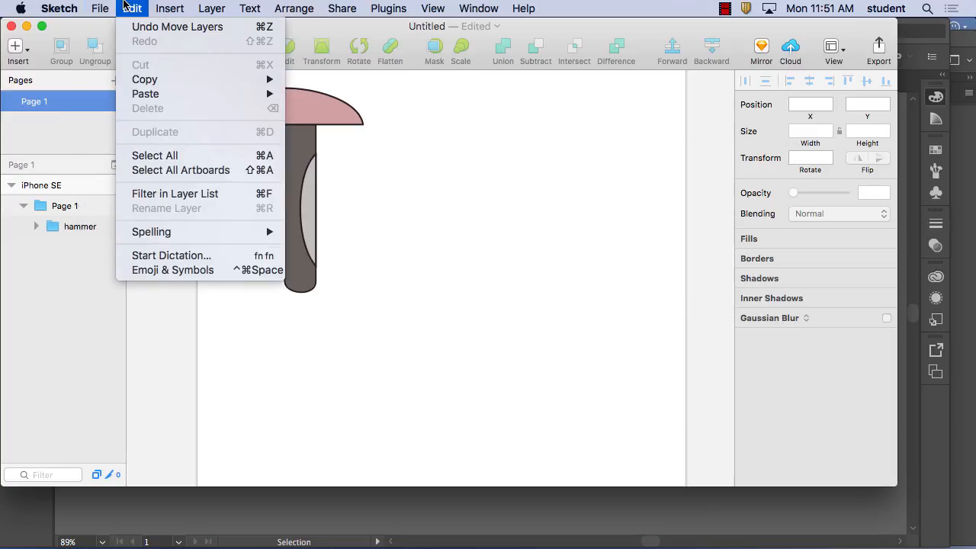
mouse_move(170, 9)
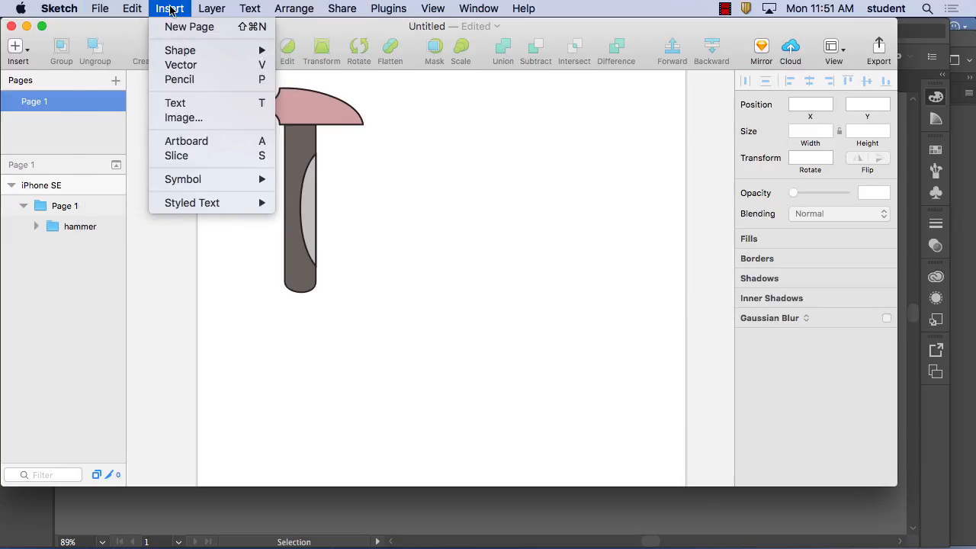
mouse_move(176, 51)
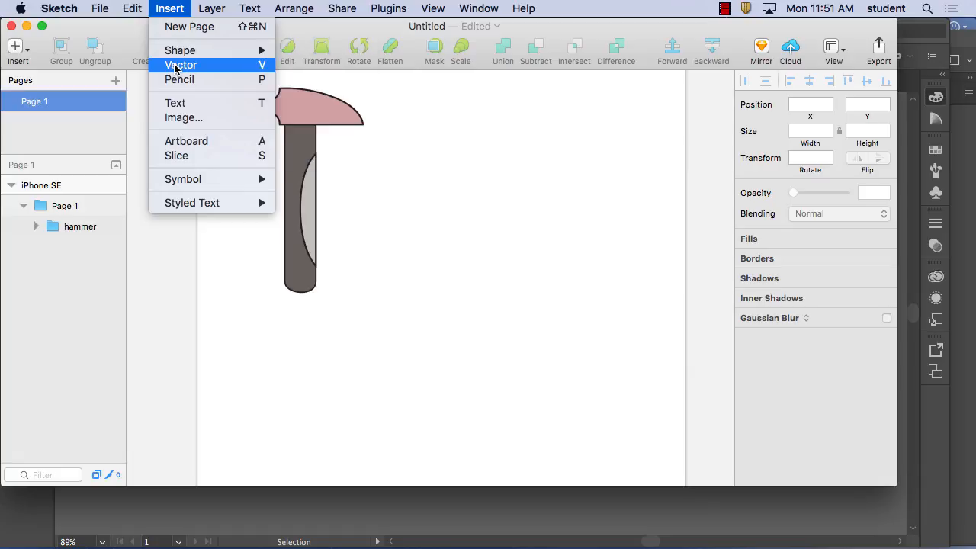
left_click(182, 119)
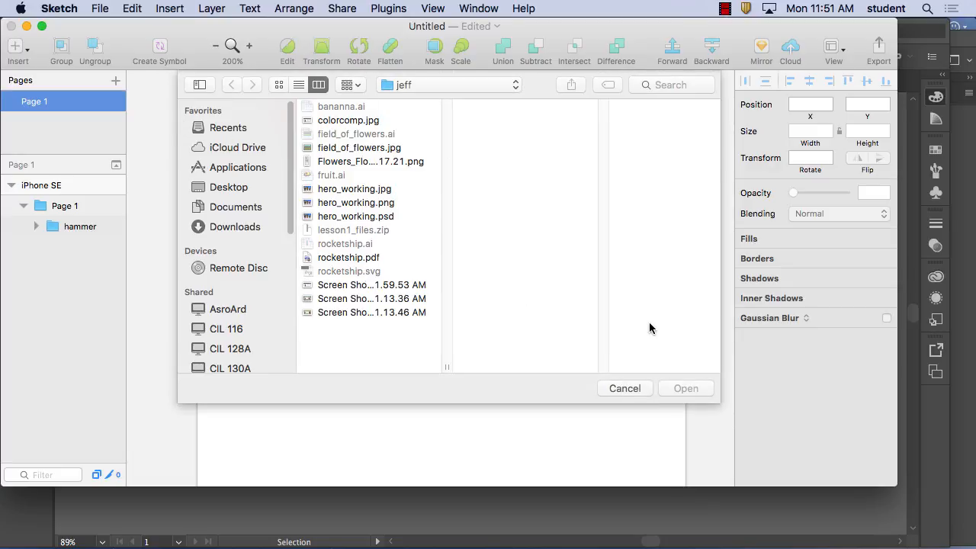
left_click(630, 389)
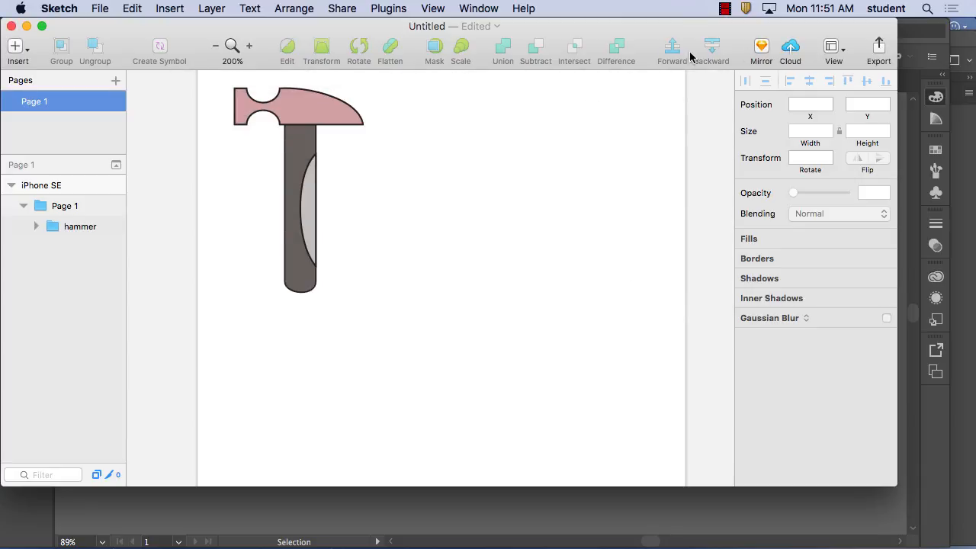
Examine the text and sharing commands and the insert options, including symbols, for another way to bring in artwork
left_click(113, 8)
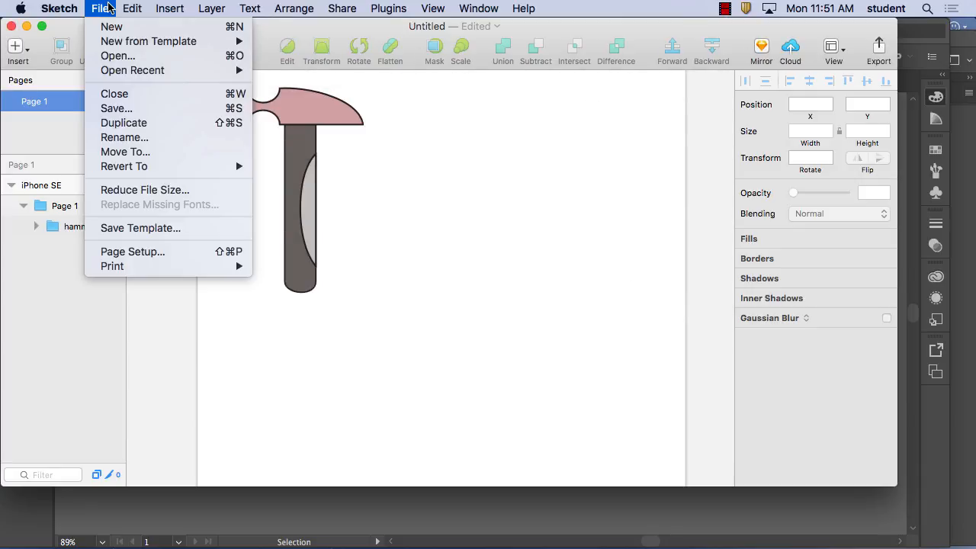
mouse_move(141, 7)
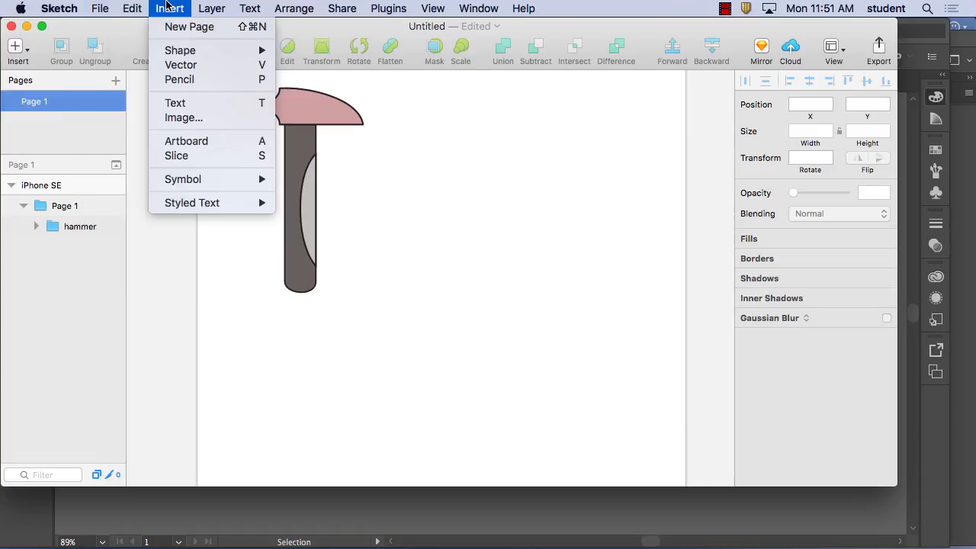
mouse_move(206, 6)
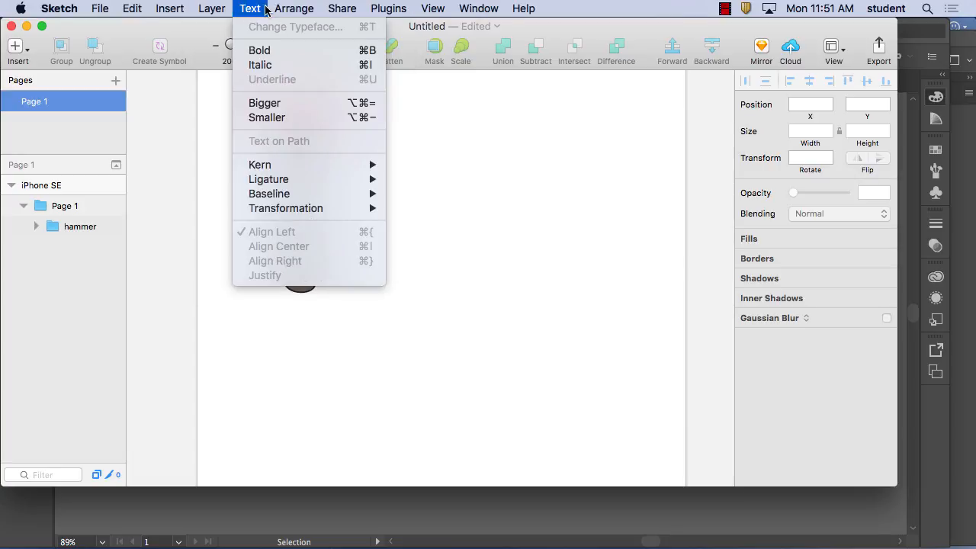
mouse_move(287, 10)
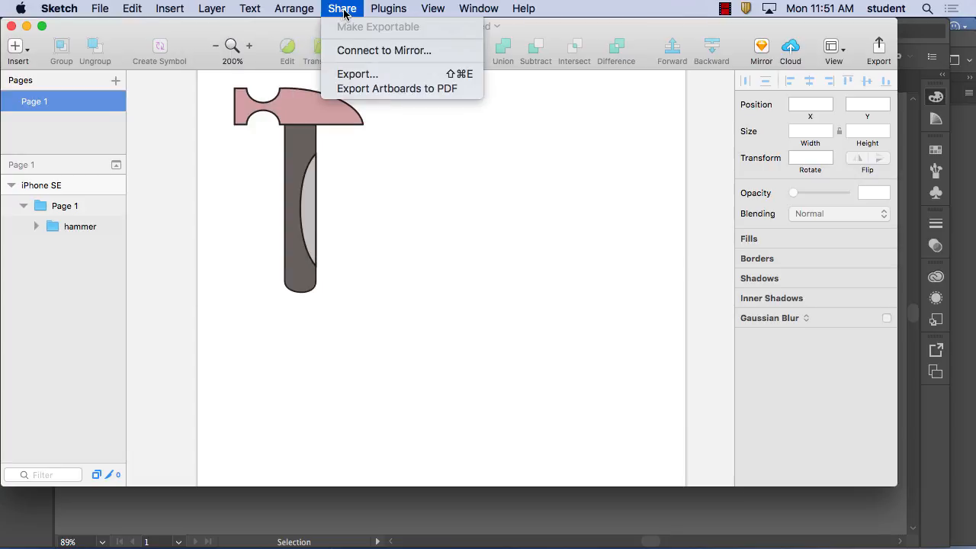
left_click(157, 38)
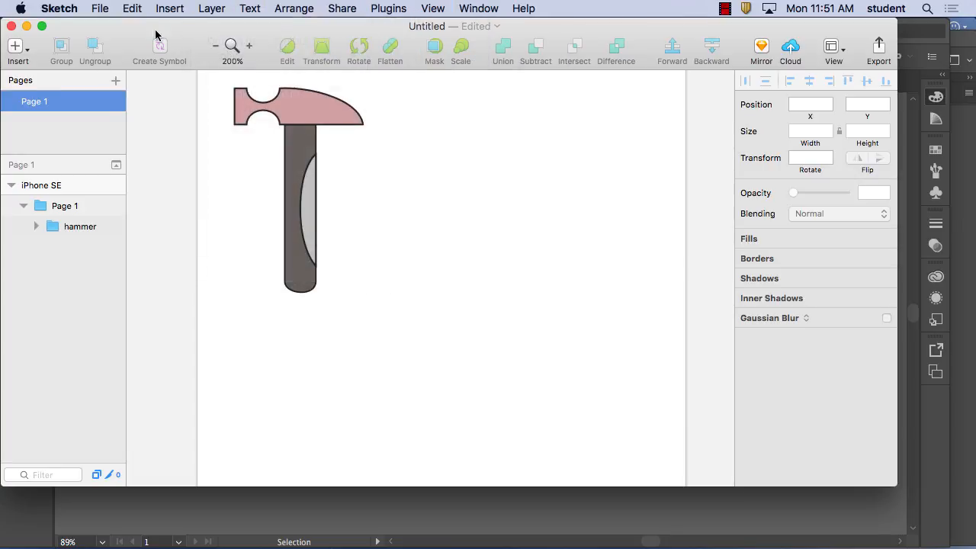
left_click(16, 47)
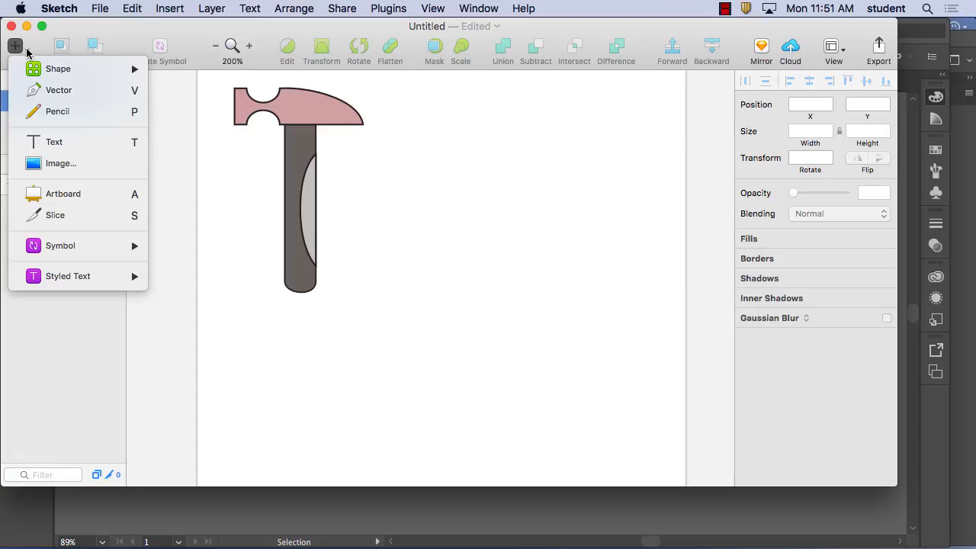
mouse_move(101, 259)
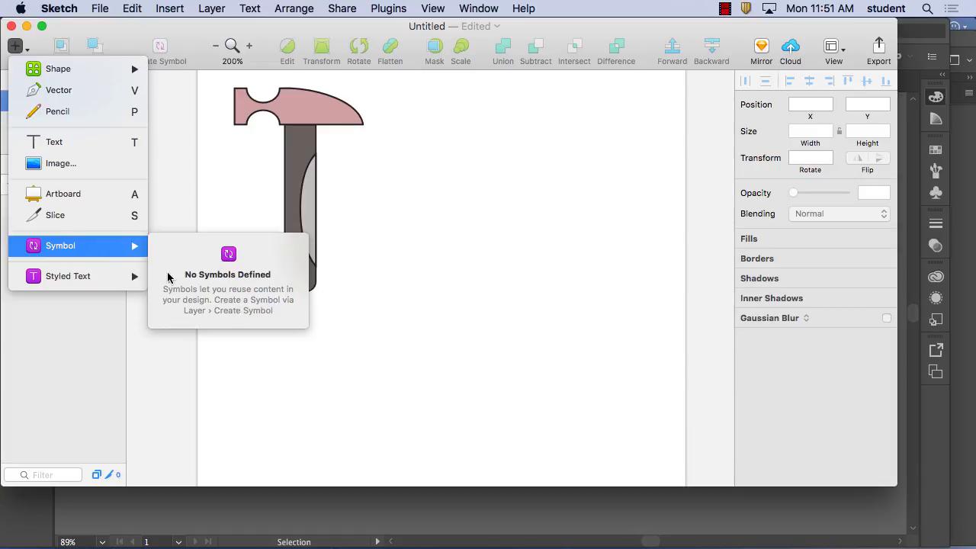
Draw a closed three-point vector path beside the hammer, with a small curve at its lower-right point
left_click(75, 90)
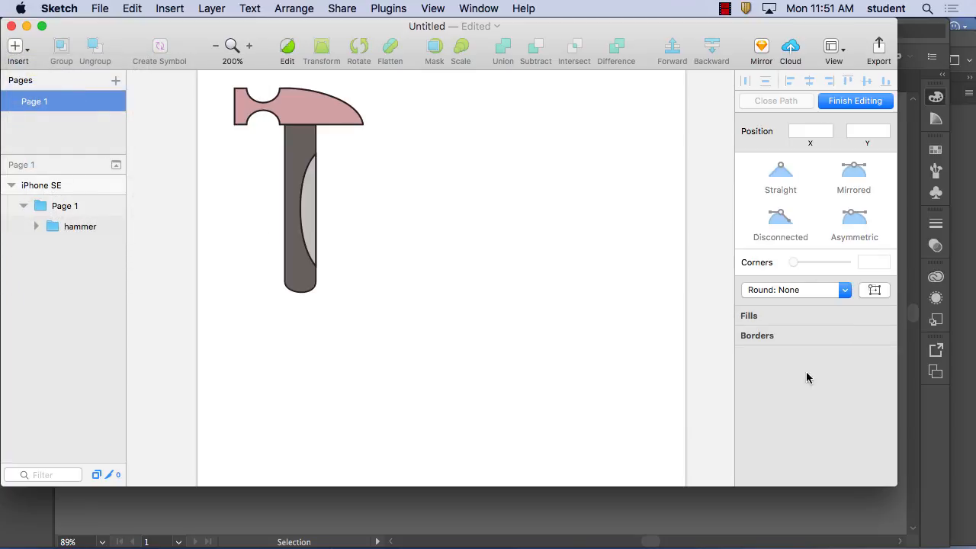
left_click(807, 298)
left_click(858, 413)
left_click(515, 114)
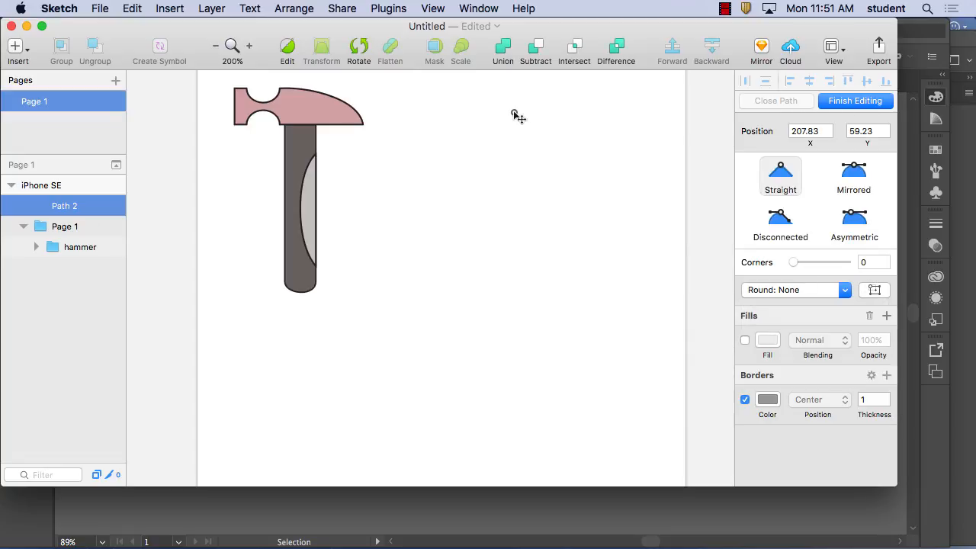
left_click(449, 200)
left_click_drag(544, 200, 551, 184)
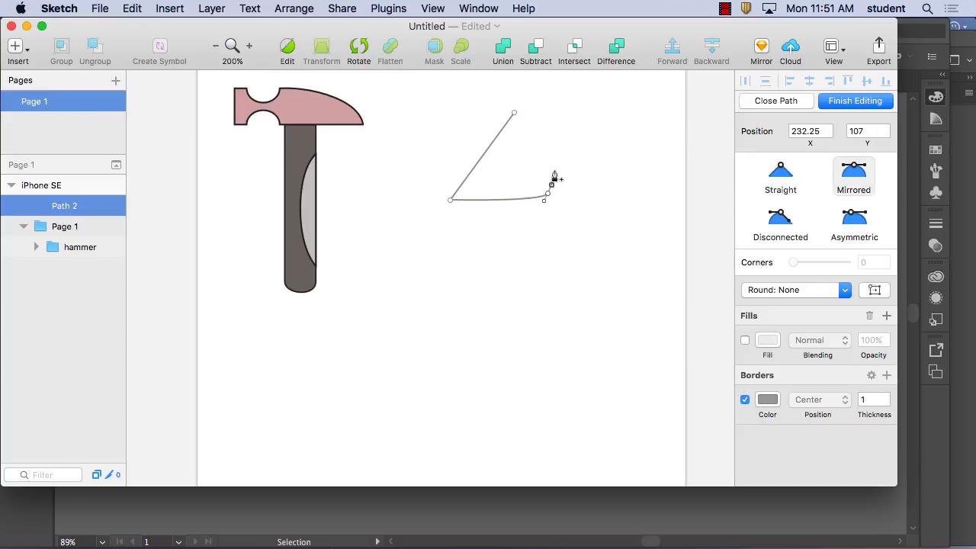
left_click(514, 116)
Reshape the new path by shifting its top point toward the hammer and lengthening the curved point's handles to round the far side
left_click_drag(516, 113, 467, 101)
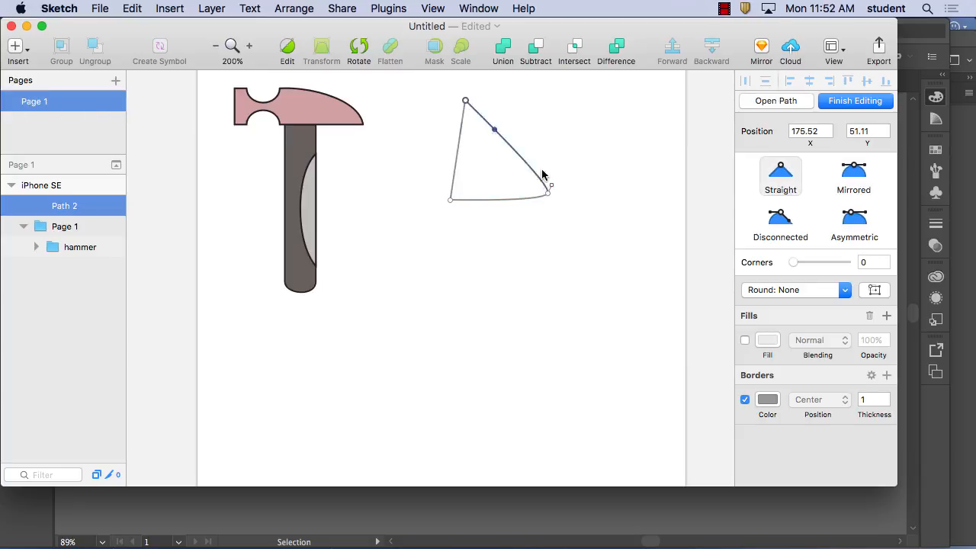
left_click_drag(551, 185, 561, 144)
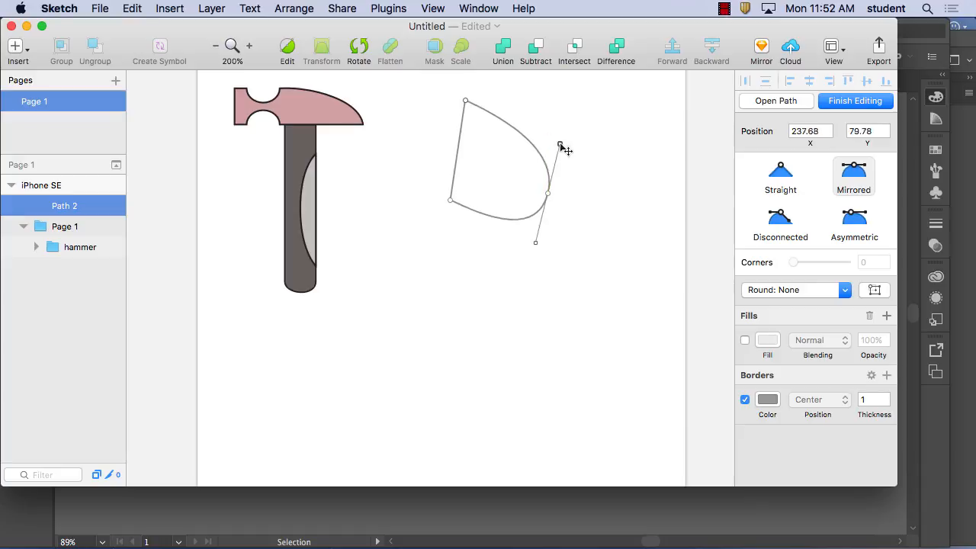
left_click(778, 183)
Set the path's border colour to red and try a linear gradient on the border
left_click(767, 400)
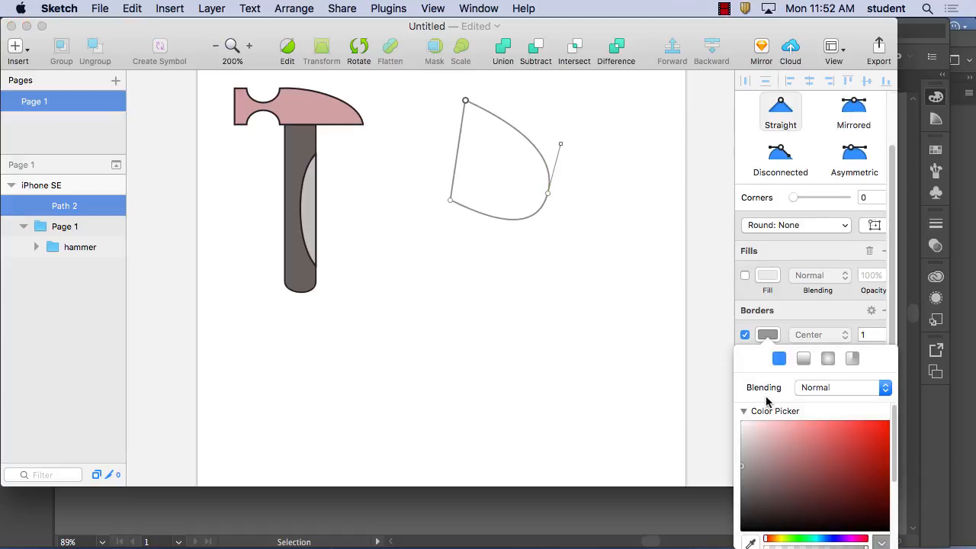
left_click(859, 443)
left_click(831, 349)
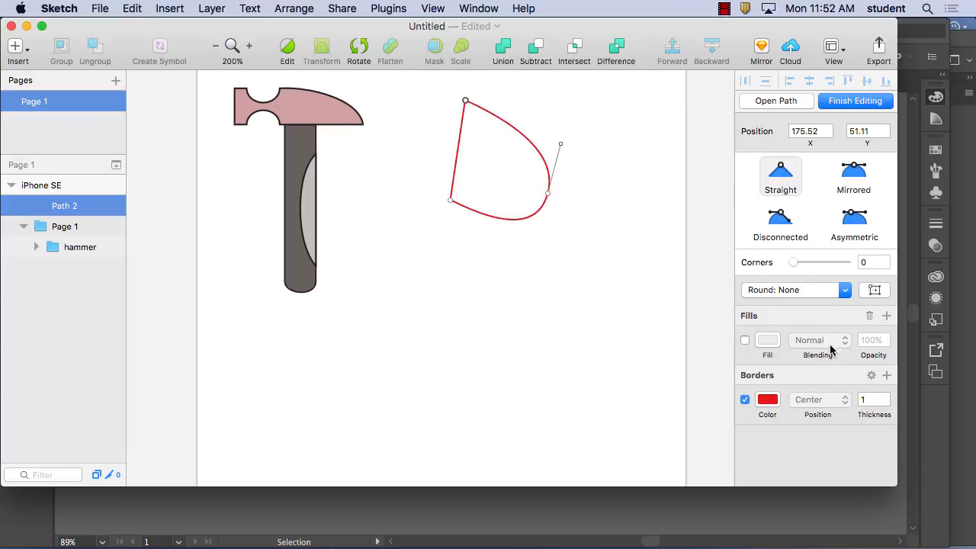
left_click(768, 401)
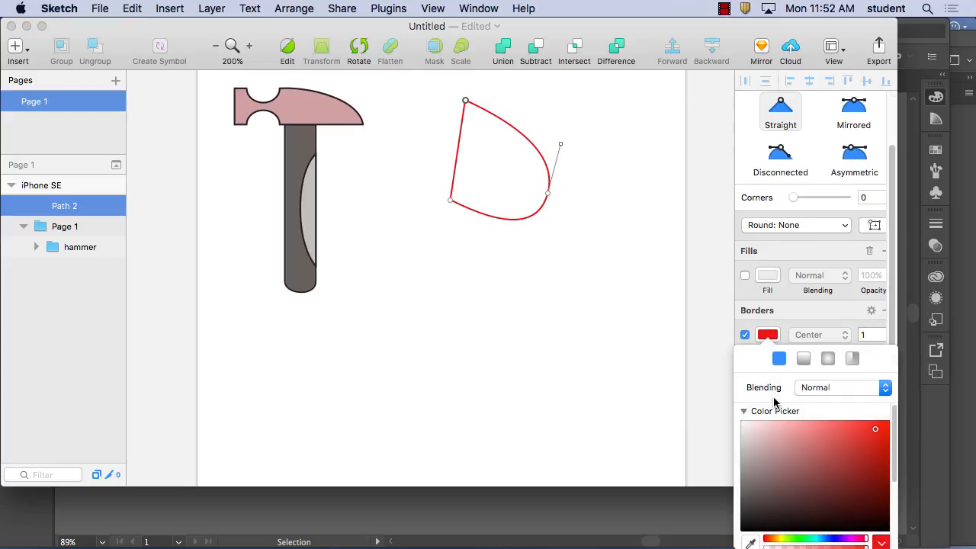
left_click(804, 358)
left_click(820, 348)
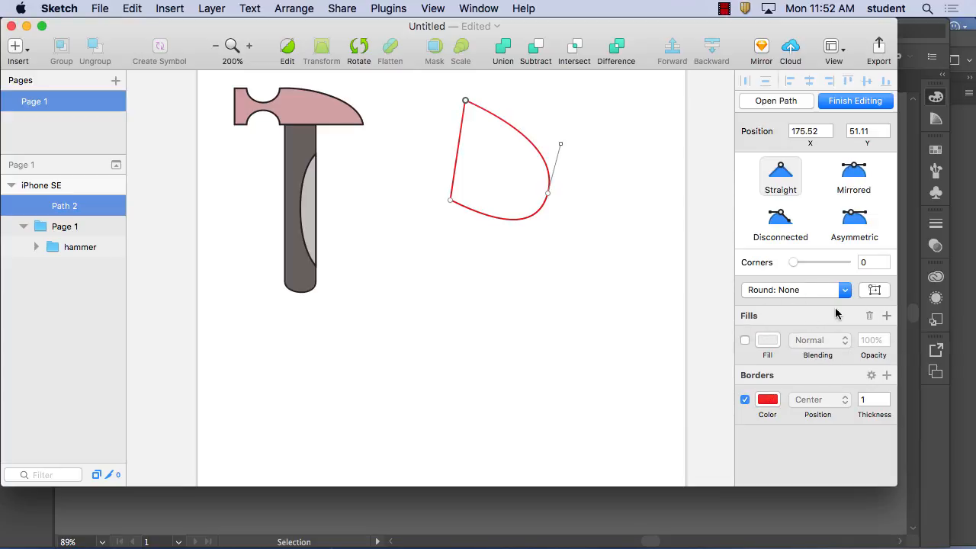
Turn on the path's fill in red FD4545 and change it to a radial gradient
left_click(746, 340)
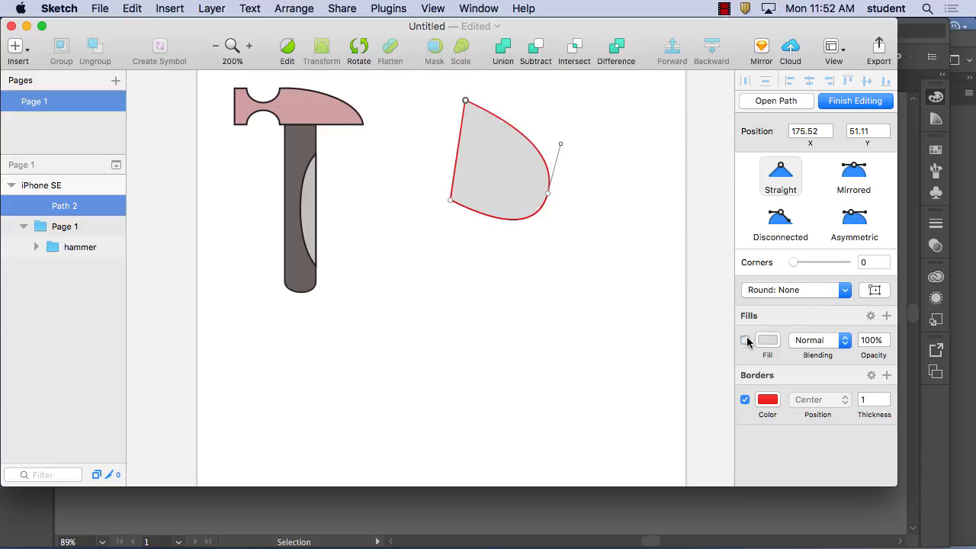
left_click(767, 340)
left_click(850, 392)
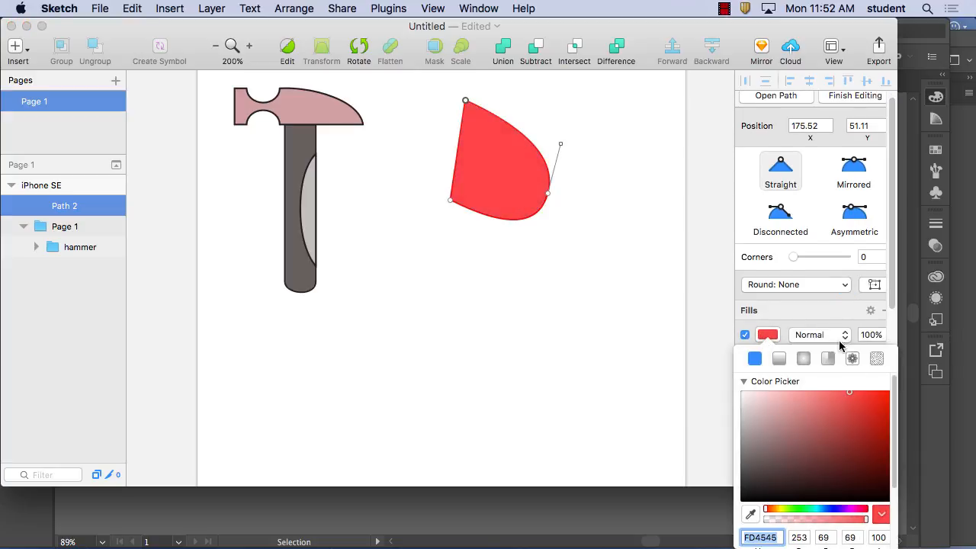
left_click(804, 359)
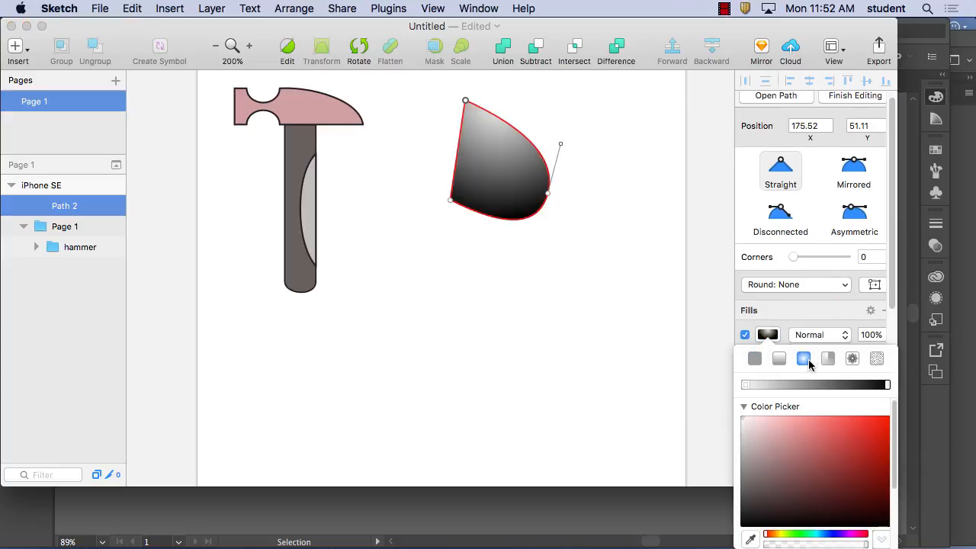
Colour the radial gradient from red CA4444 to light grey and finish editing the path
left_click(746, 384)
left_click(838, 442)
left_click(886, 384)
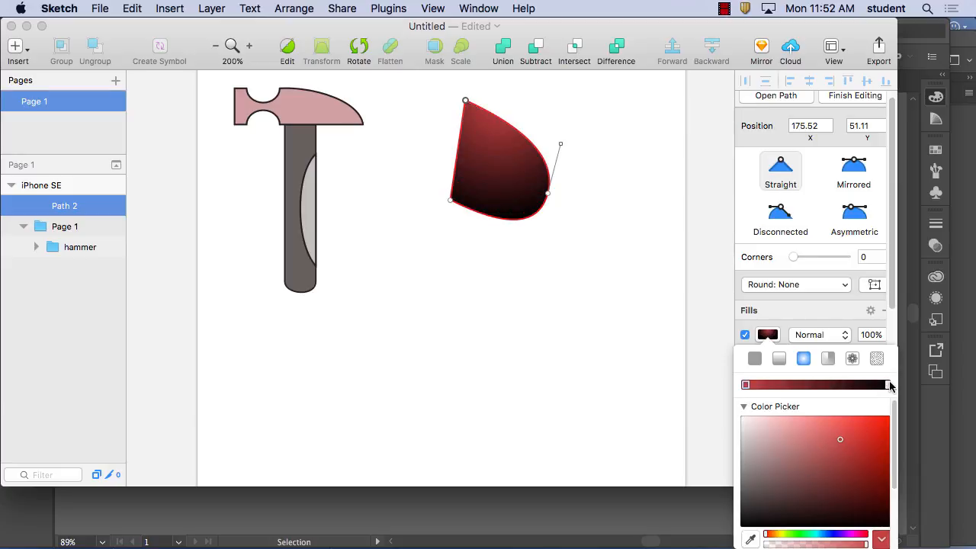
left_click(766, 436)
key("Return")
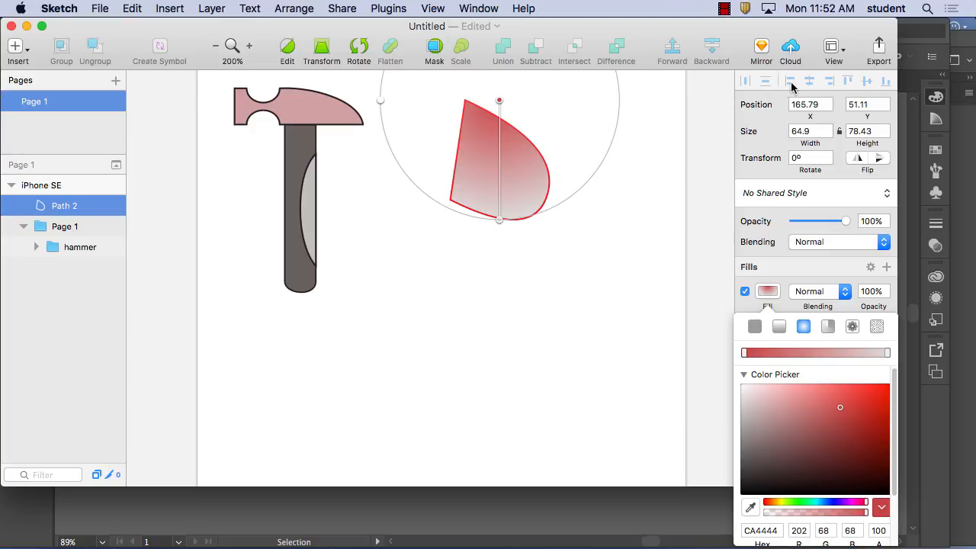
key("Escape")
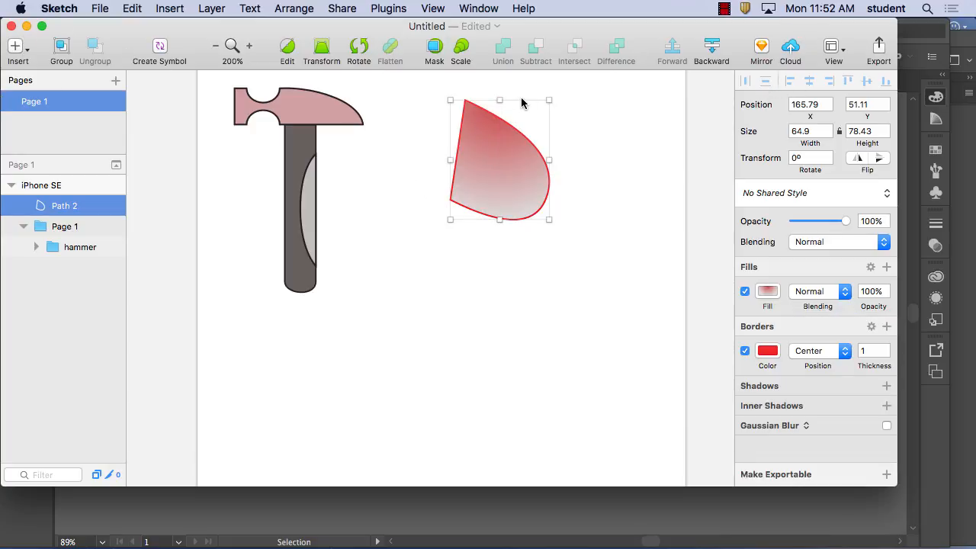
Enlarge the gradient-filled shape and place it lower beside the hammer, and select the hammer's group
left_click_drag(499, 159, 630, 132)
left_click(254, 139)
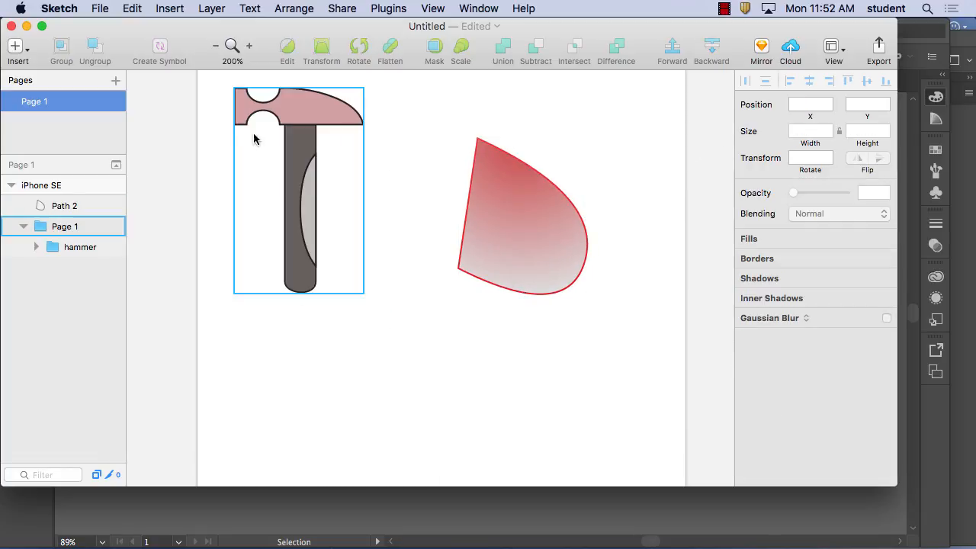
left_click(254, 139)
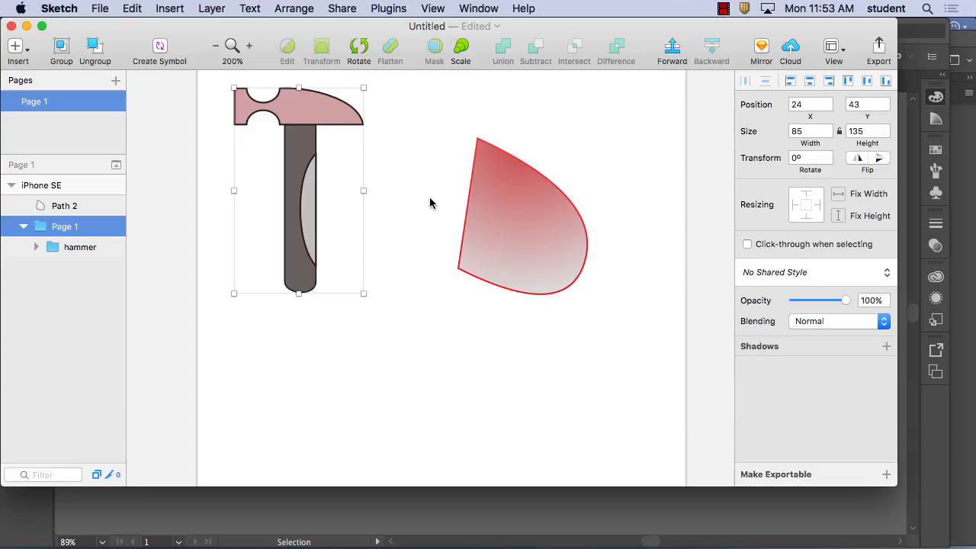
left_click(723, 9)
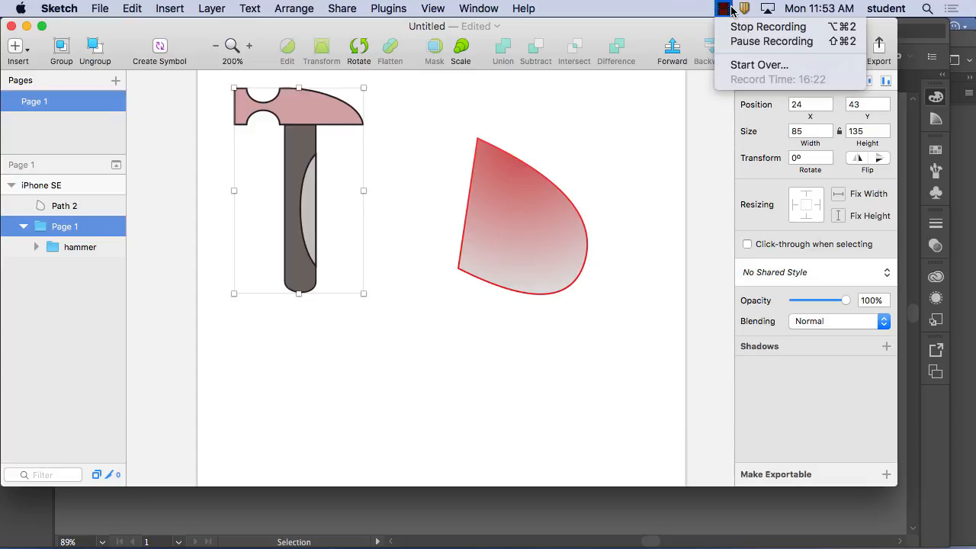